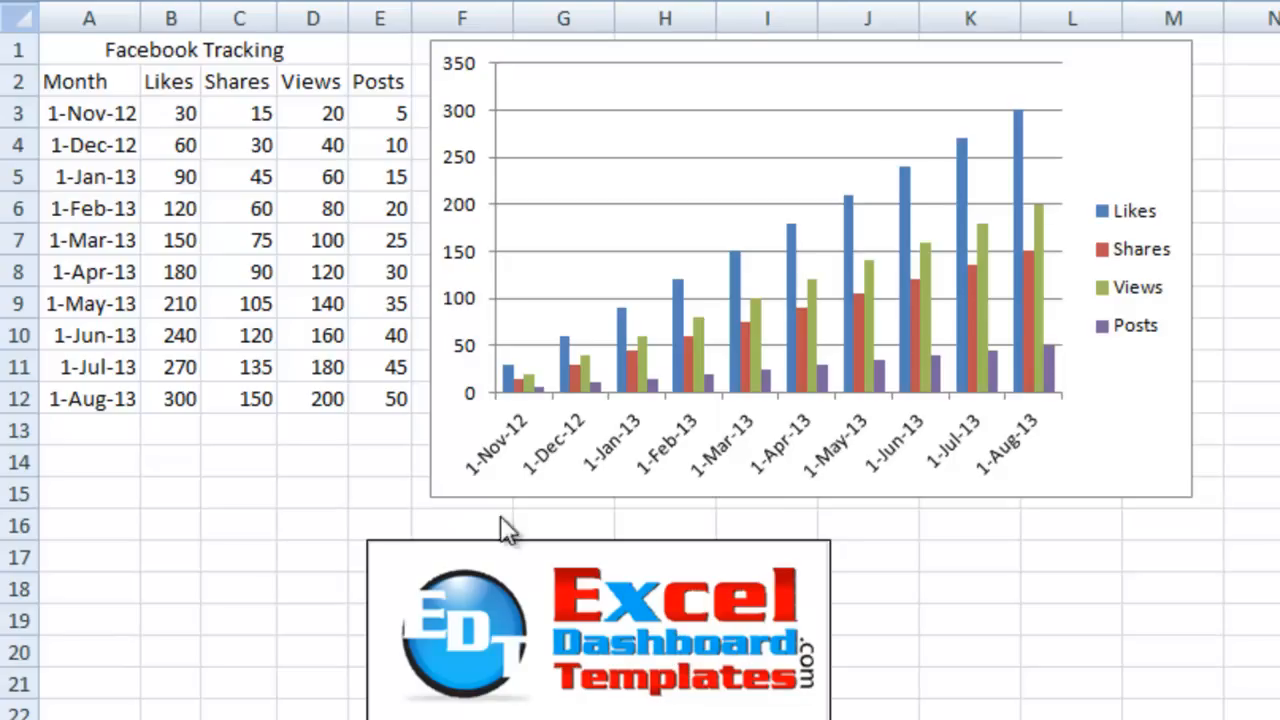
pyautogui.hotkey('ctrl', 'a')
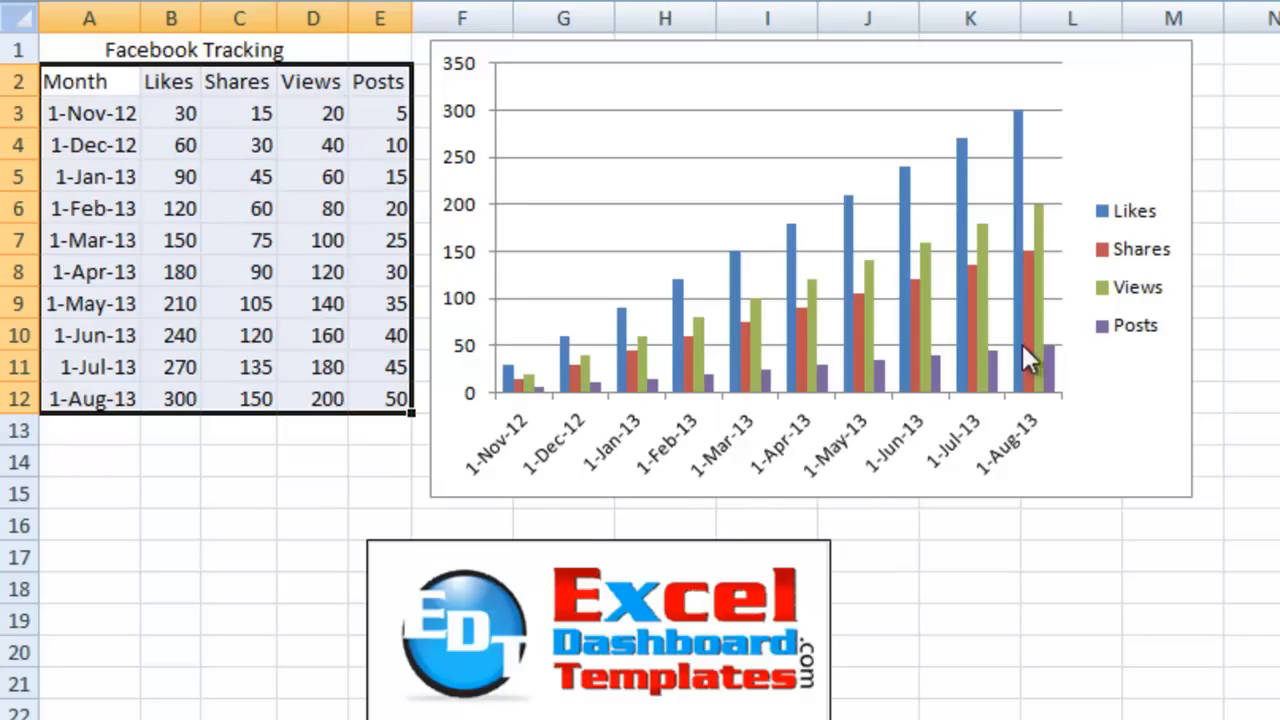
pyautogui.click(128, 428)
pyautogui.moveTo(168, 430); pyautogui.dragTo(375, 460)
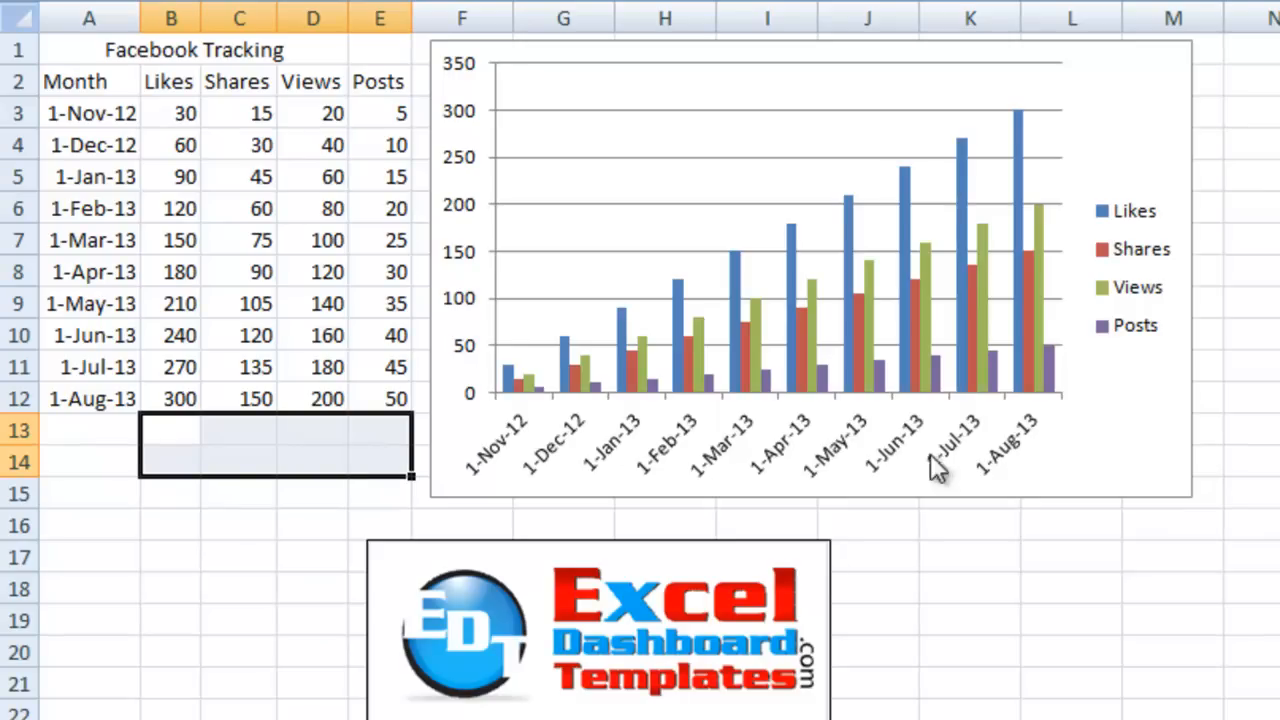
pyautogui.click(1090, 414)
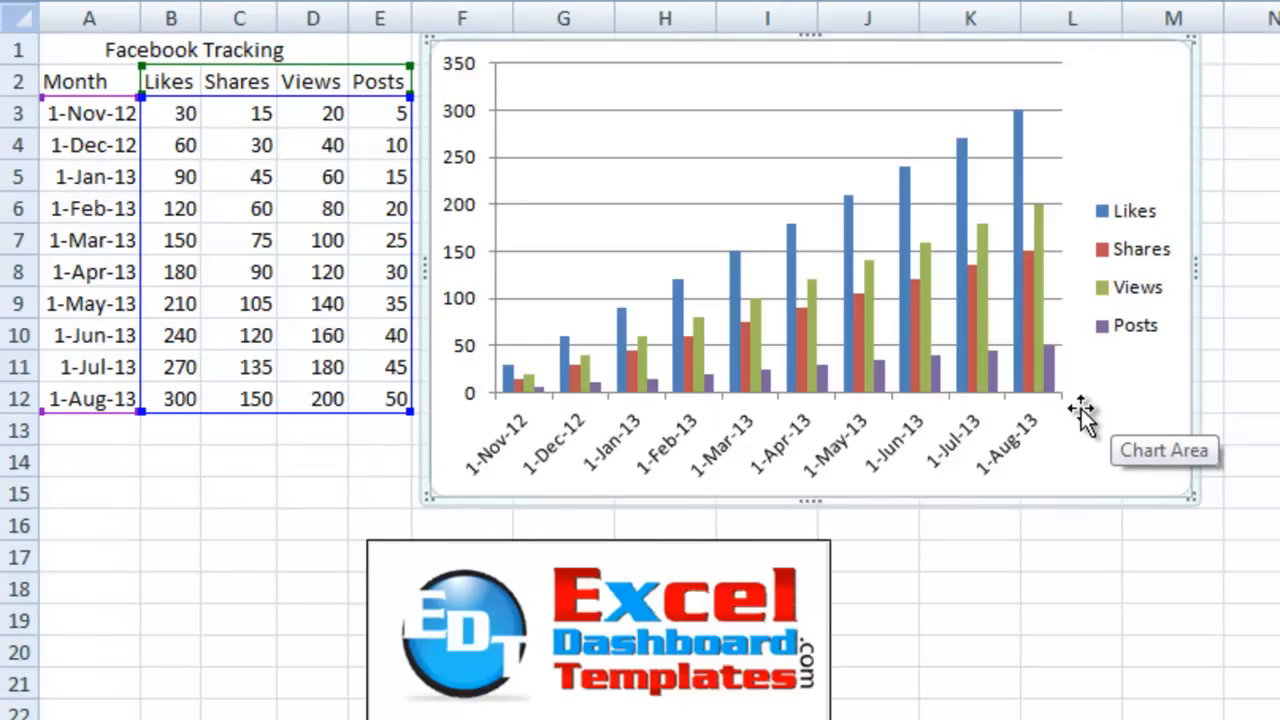
pyautogui.click(309, 436)
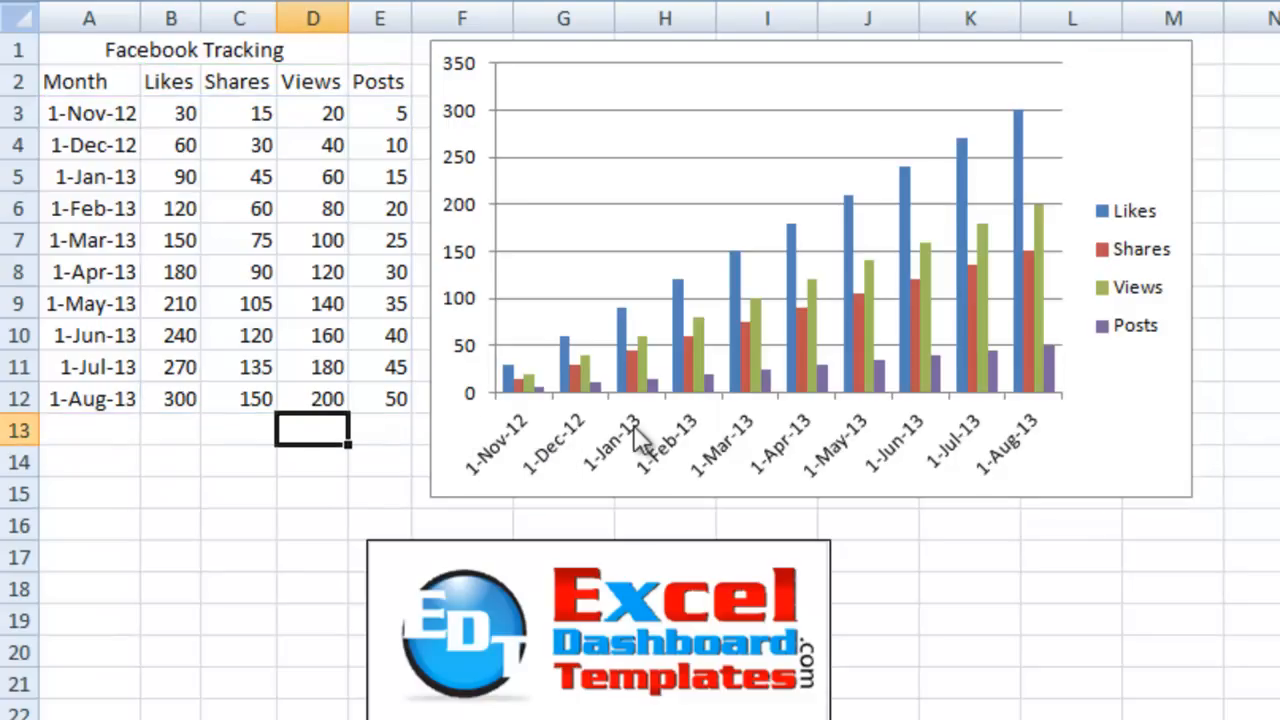
pyautogui.moveTo(90, 82); pyautogui.dragTo(383, 390)
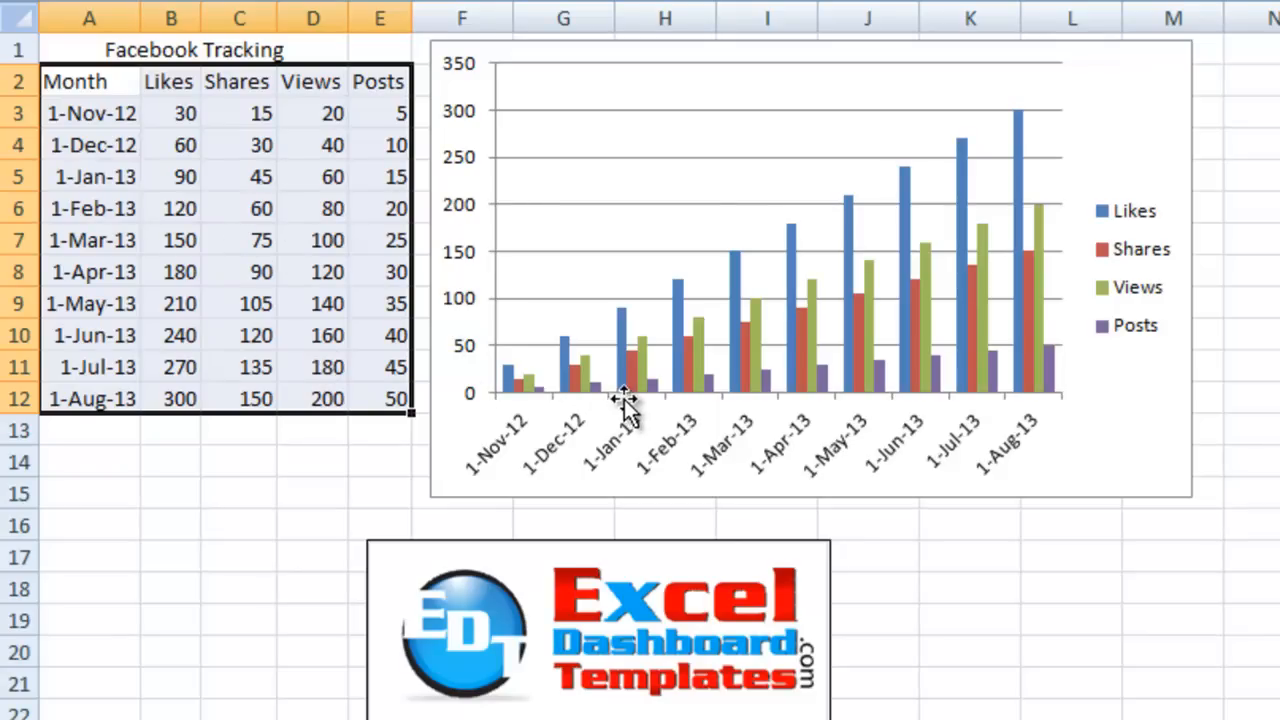
pyautogui.click(100, 434)
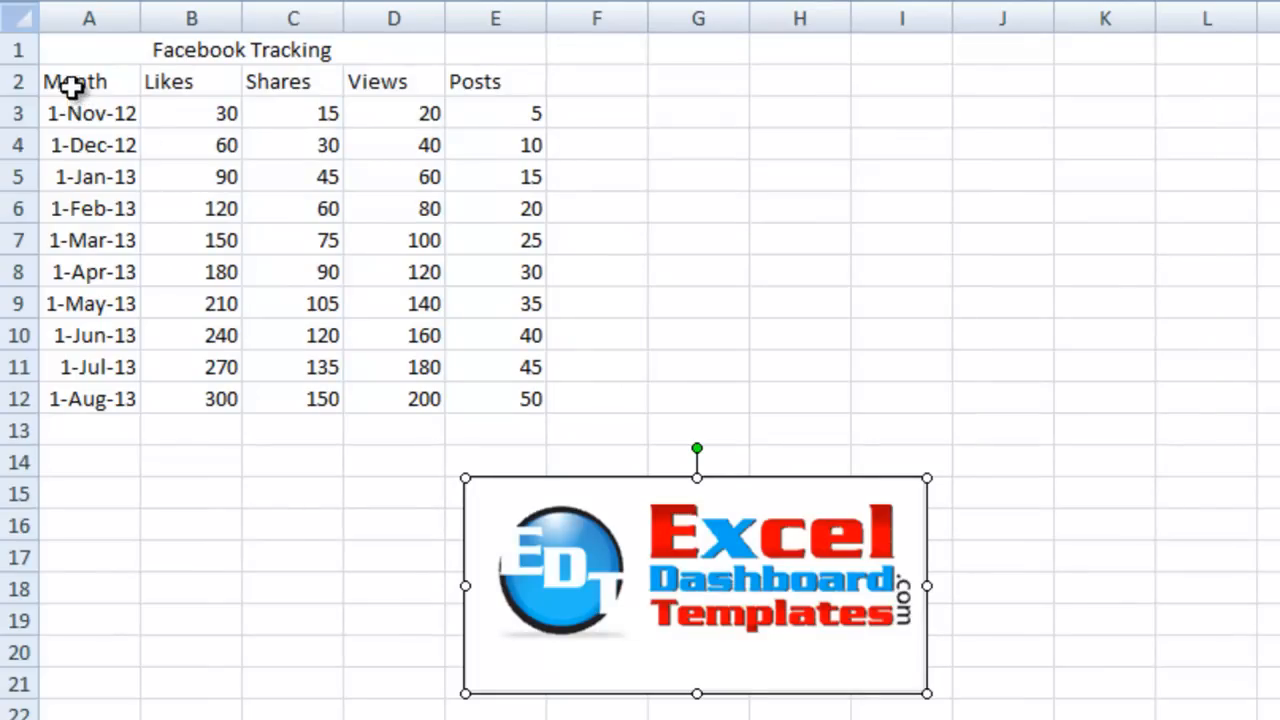
# Autofit the widths of columns A to E and convert the range A2:E12 into a table with headers.
pyautogui.moveTo(72, 22); pyautogui.dragTo(457, 12)
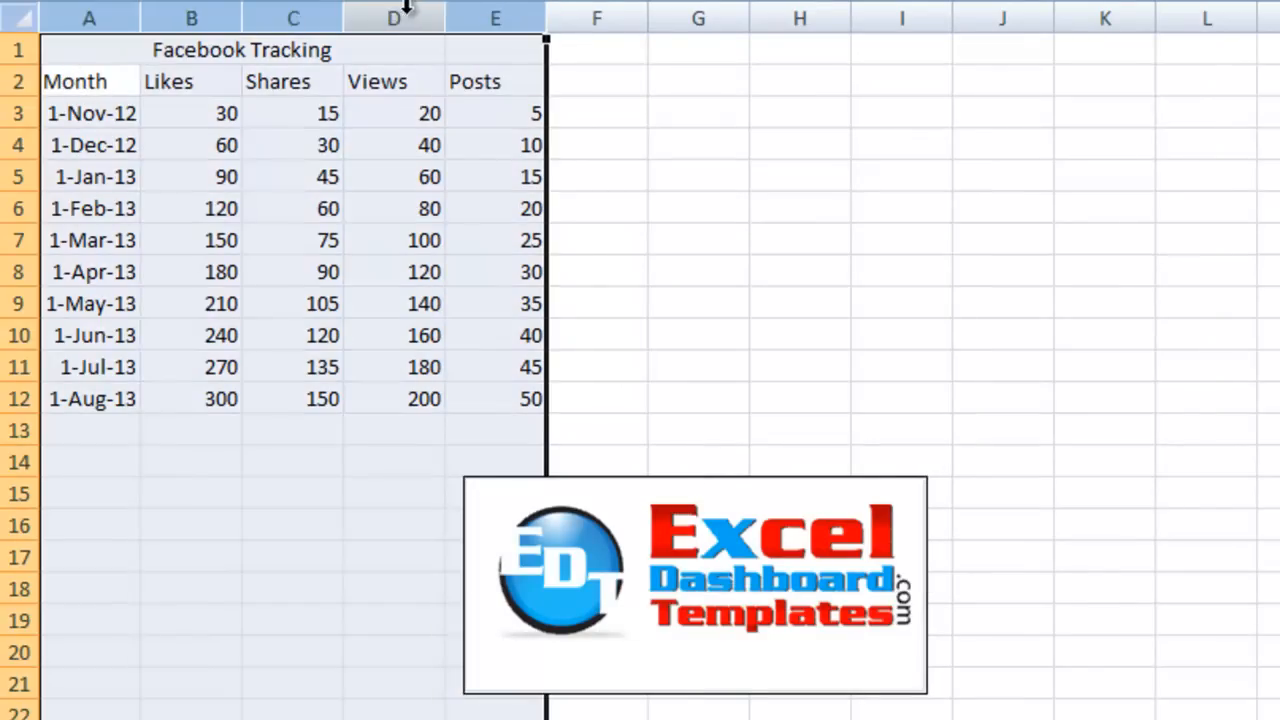
pyautogui.doubleClick(445, 14)
pyautogui.moveTo(63, 83); pyautogui.dragTo(386, 396)
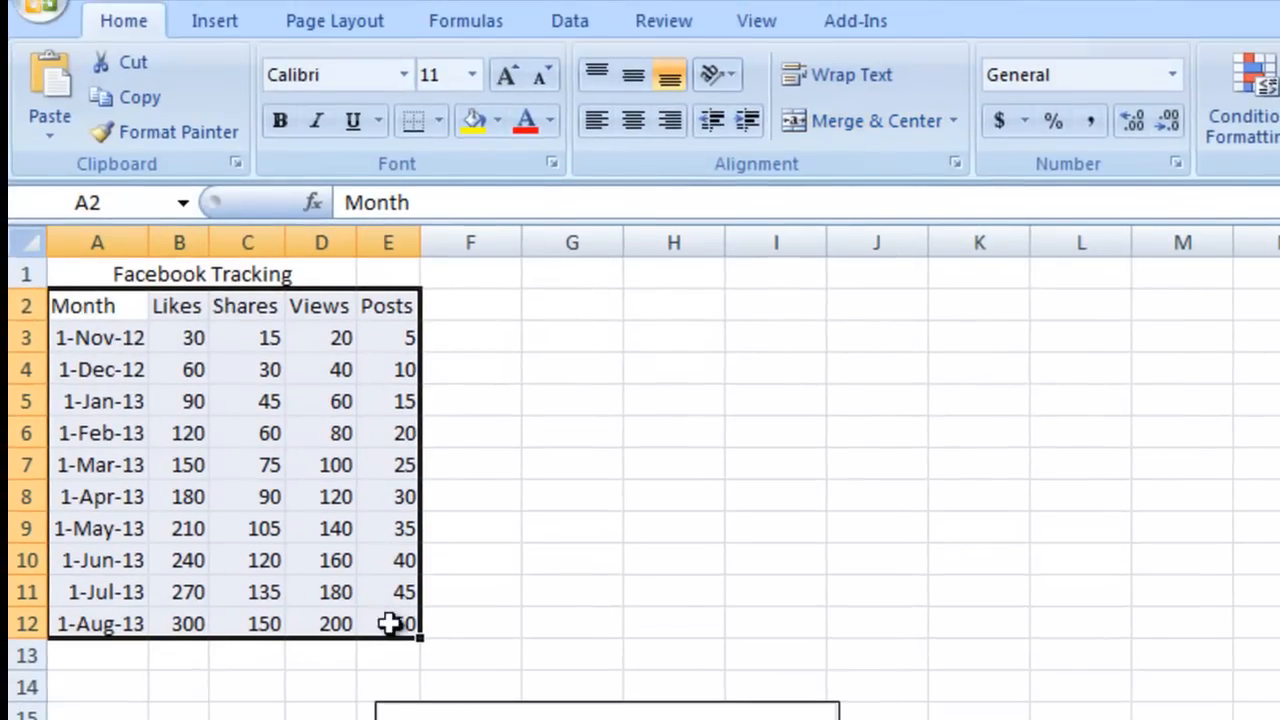
pyautogui.click(214, 24)
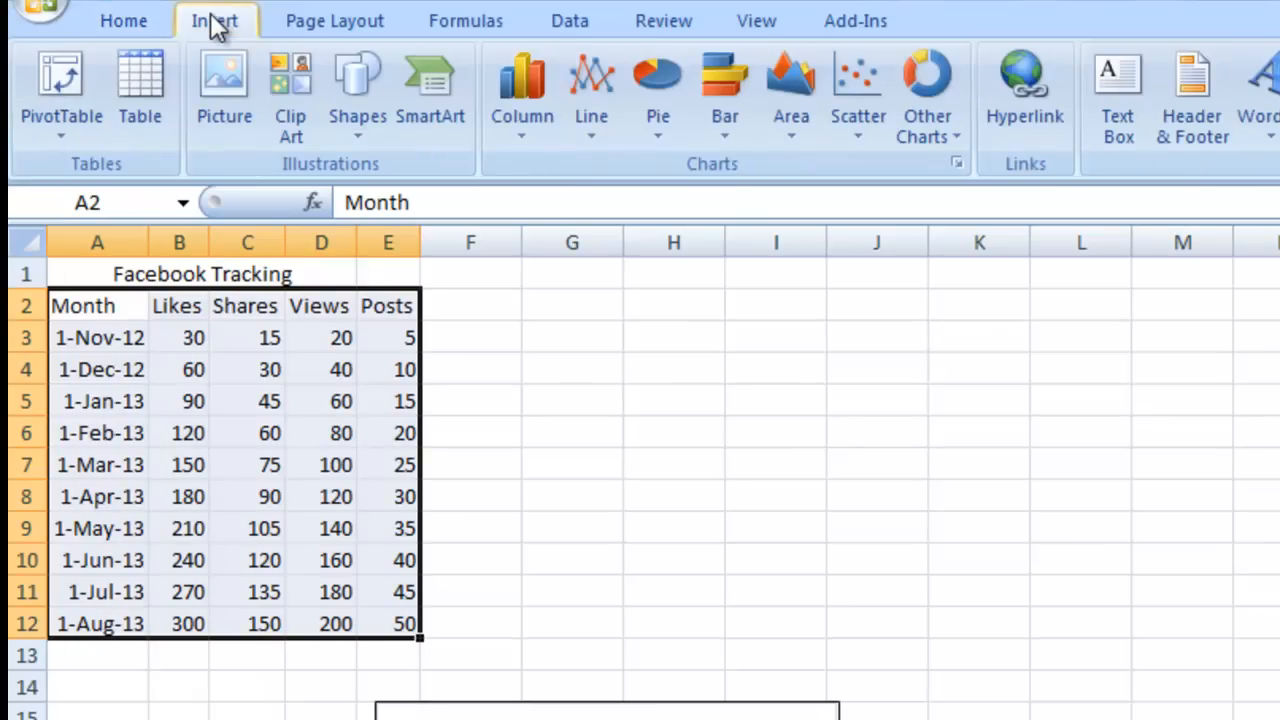
pyautogui.click(140, 103)
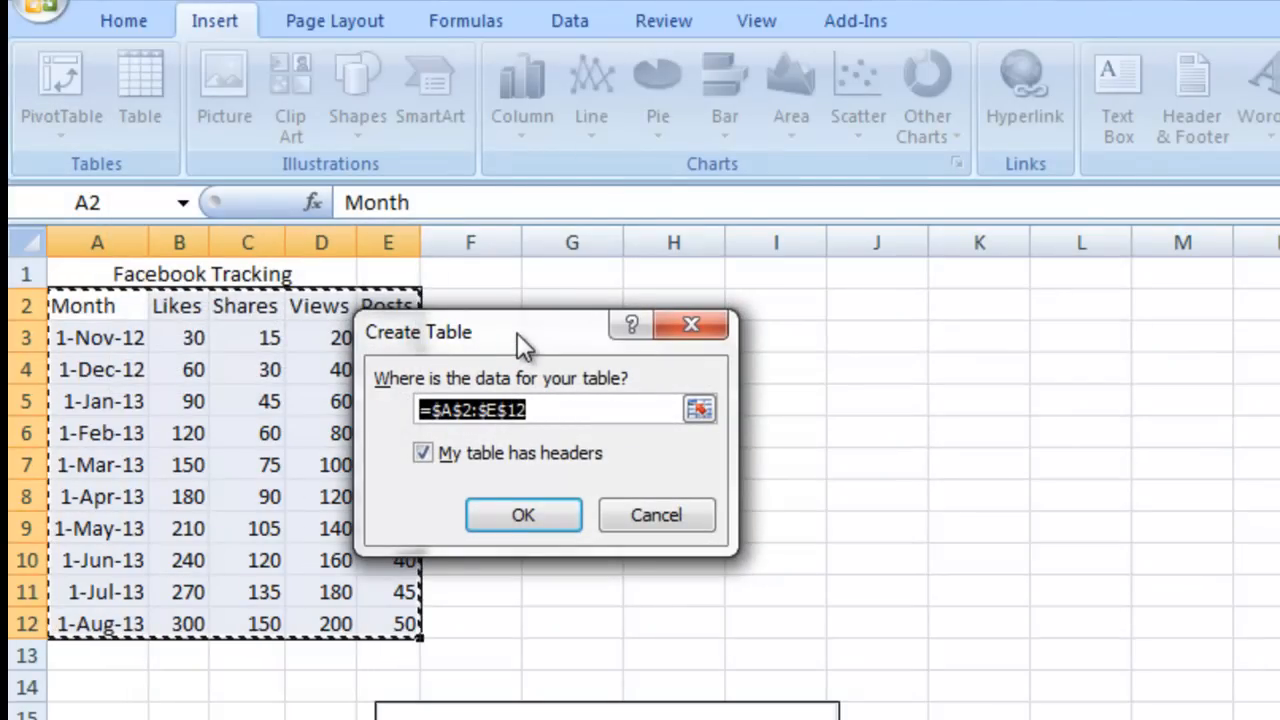
pyautogui.moveTo(517, 333); pyautogui.dragTo(552, 360)
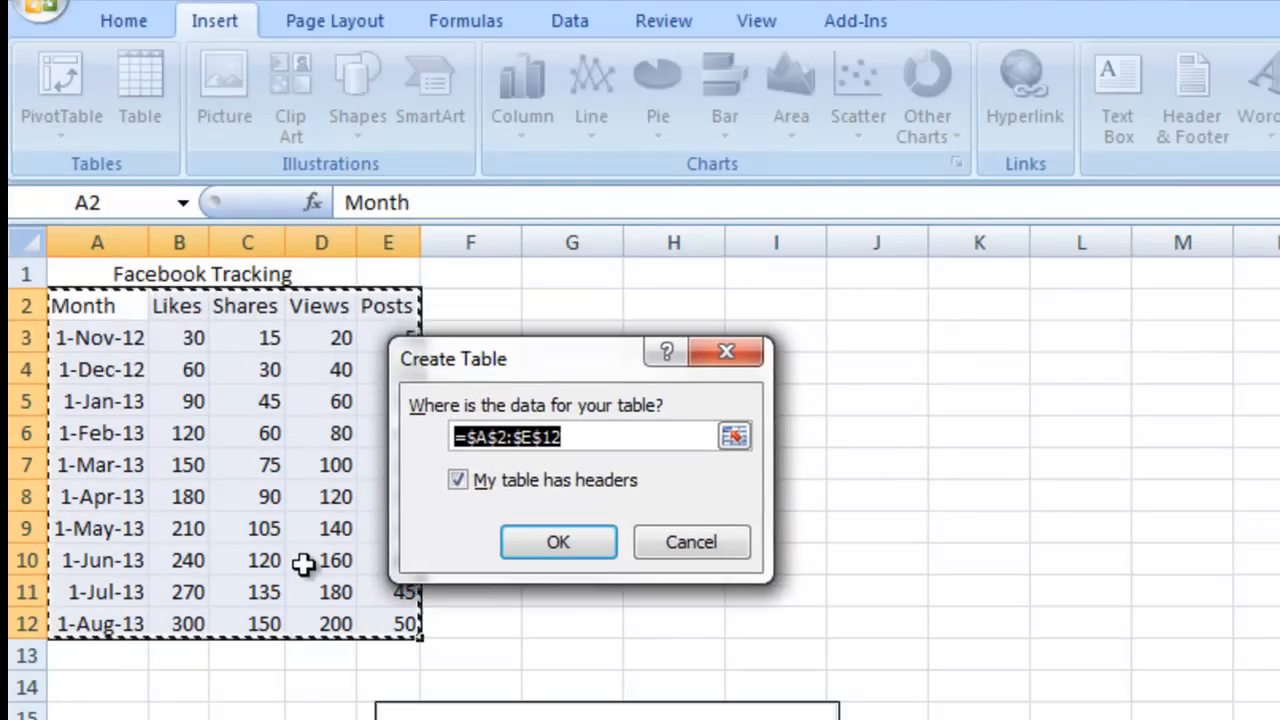
pyautogui.click(531, 542)
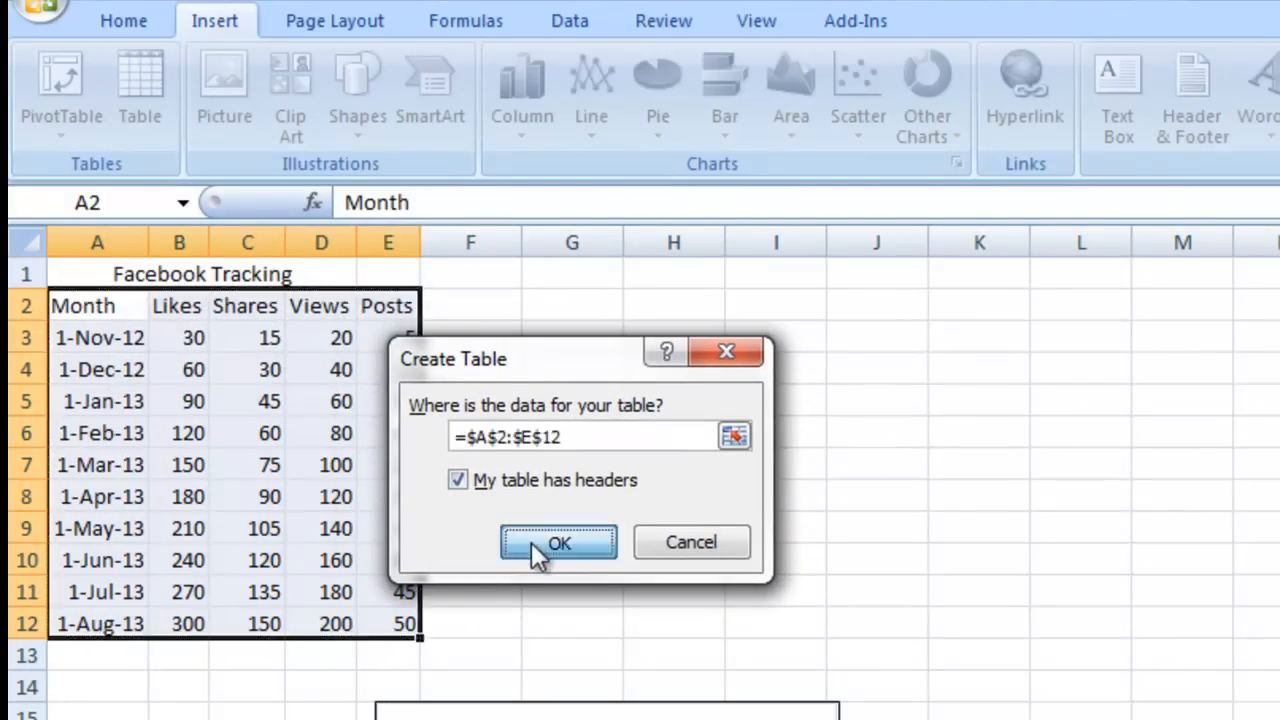
pyautogui.click(568, 571)
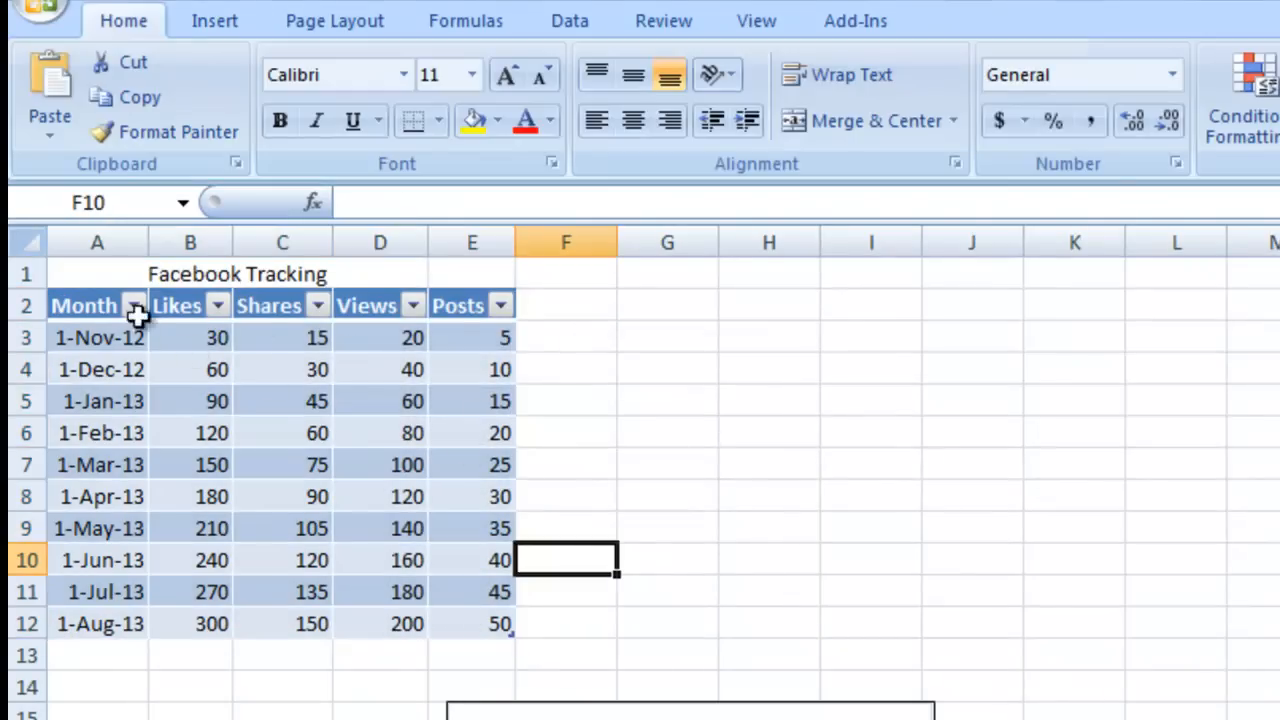
# Insert a 2-D clustered column chart from table range A2:E12 and place it beside the table, starting at column F.
pyautogui.click(95, 306)
pyautogui.moveTo(95, 306); pyautogui.dragTo(460, 614)
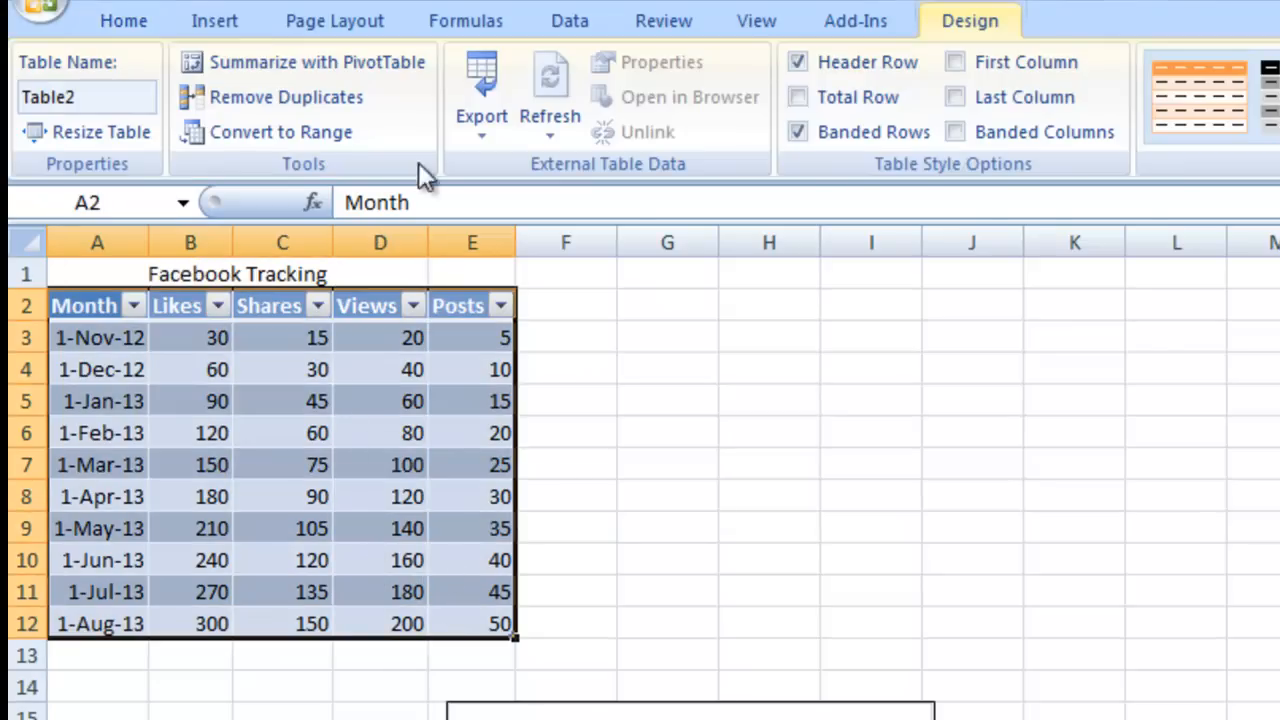
pyautogui.click(244, 20)
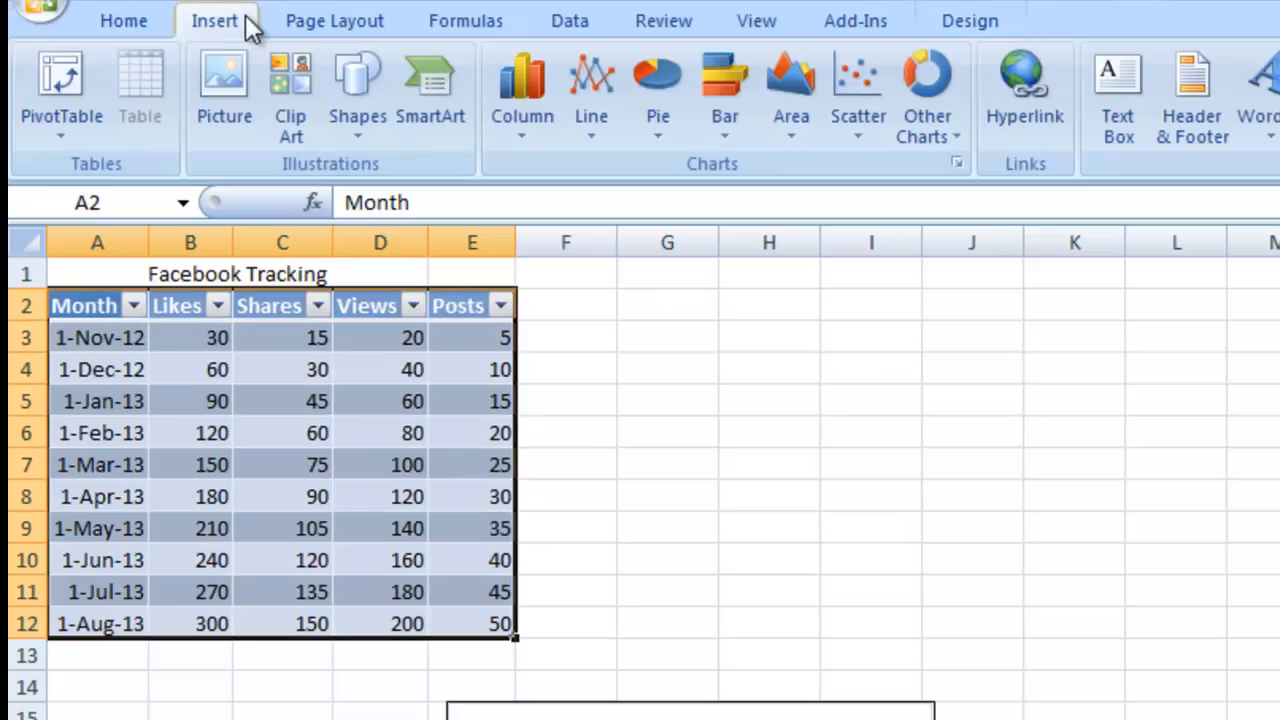
pyautogui.click(550, 86)
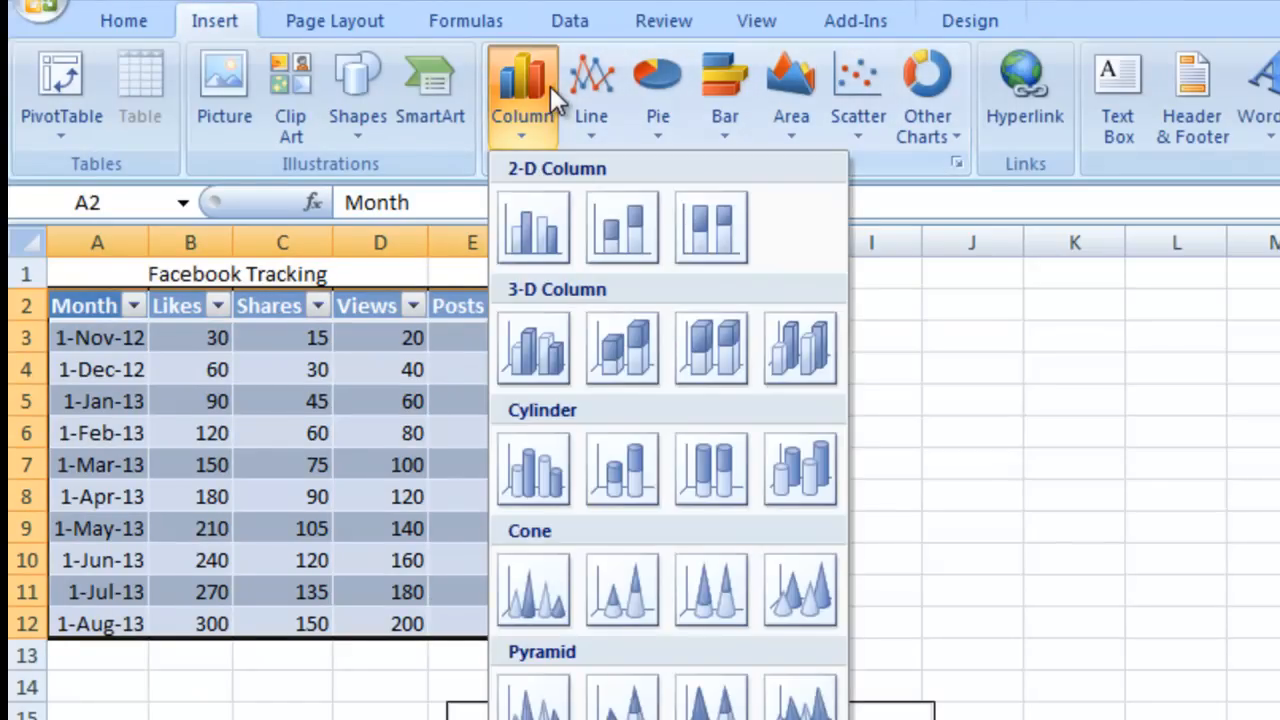
pyautogui.click(540, 245)
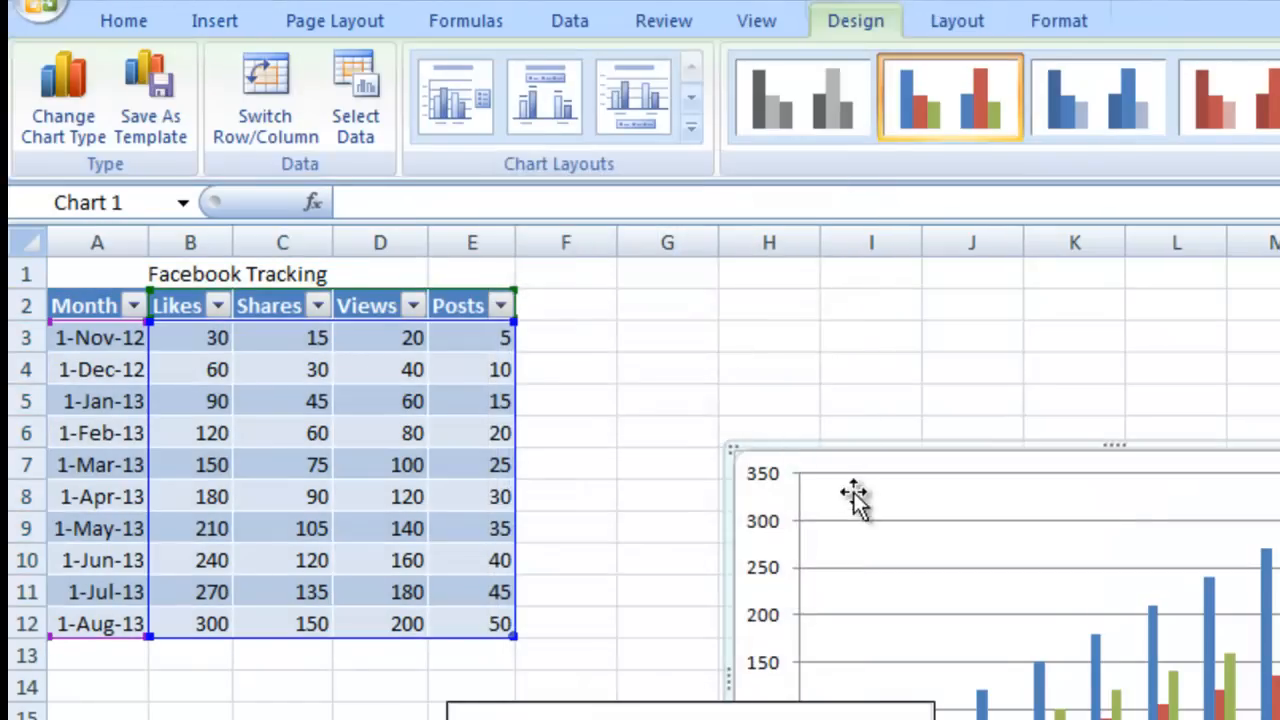
pyautogui.moveTo(857, 442); pyautogui.dragTo(651, 274)
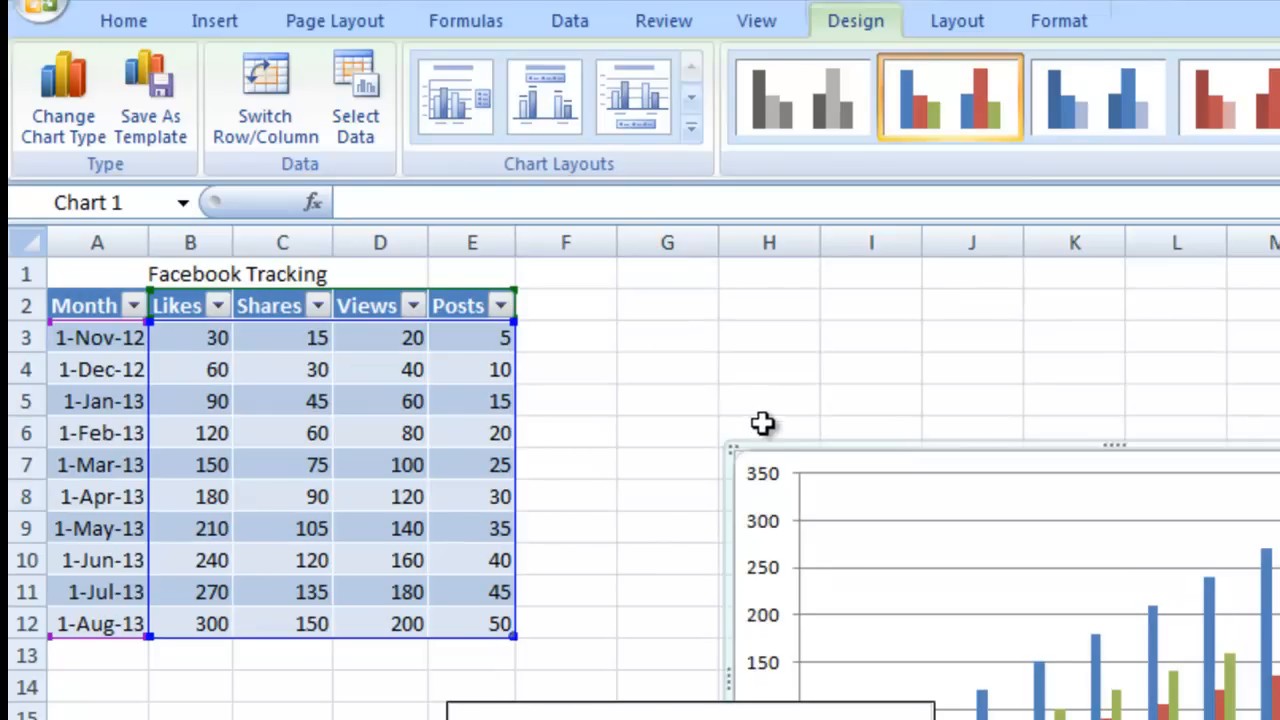
pyautogui.moveTo(772, 450); pyautogui.dragTo(563, 263)
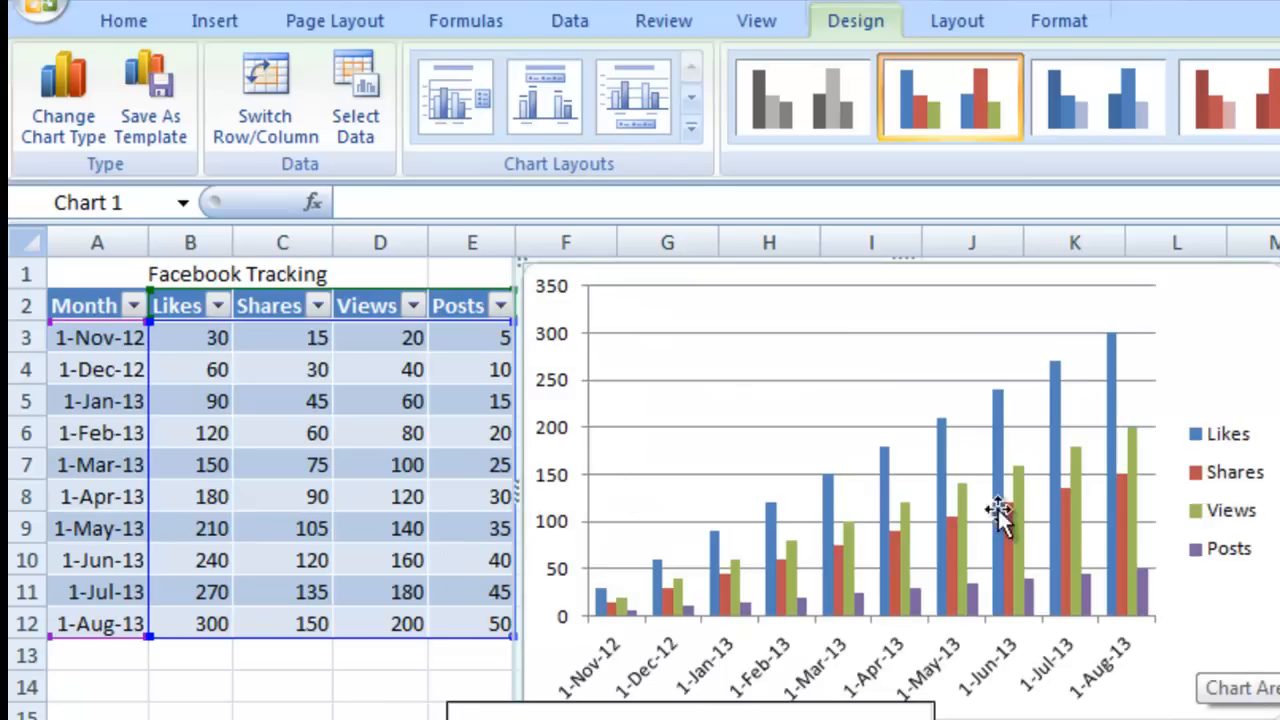
# Add a row below the table for 9/1 with Likes 444, Shares 440, Views 400 and Posts 300.
pyautogui.click(85, 655)
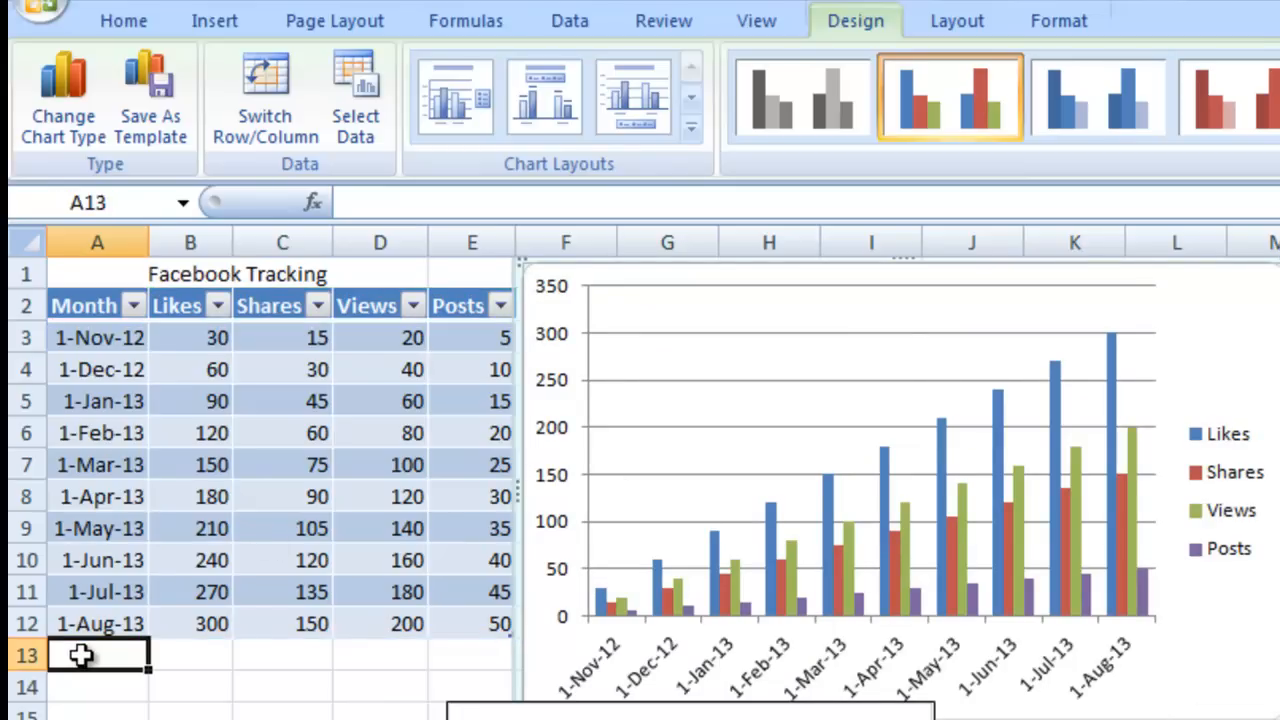
pyautogui.write('9/1')
pyautogui.press('Tab')
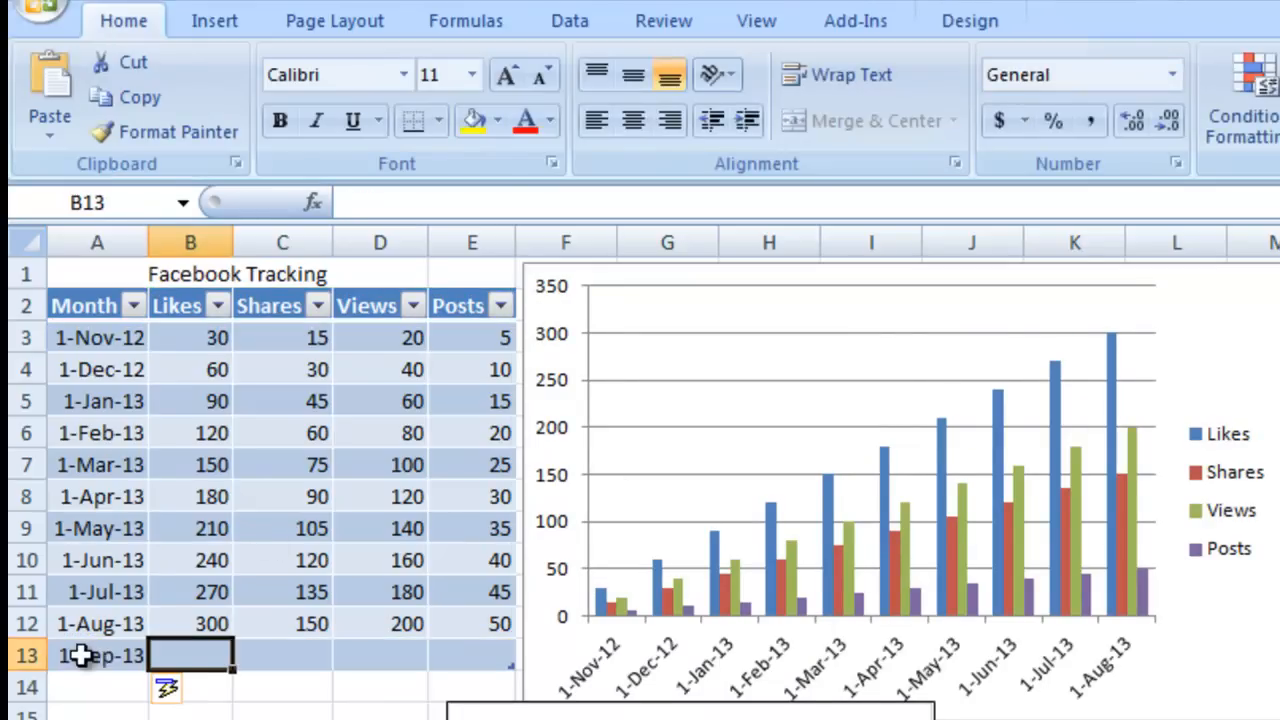
pyautogui.write('44')
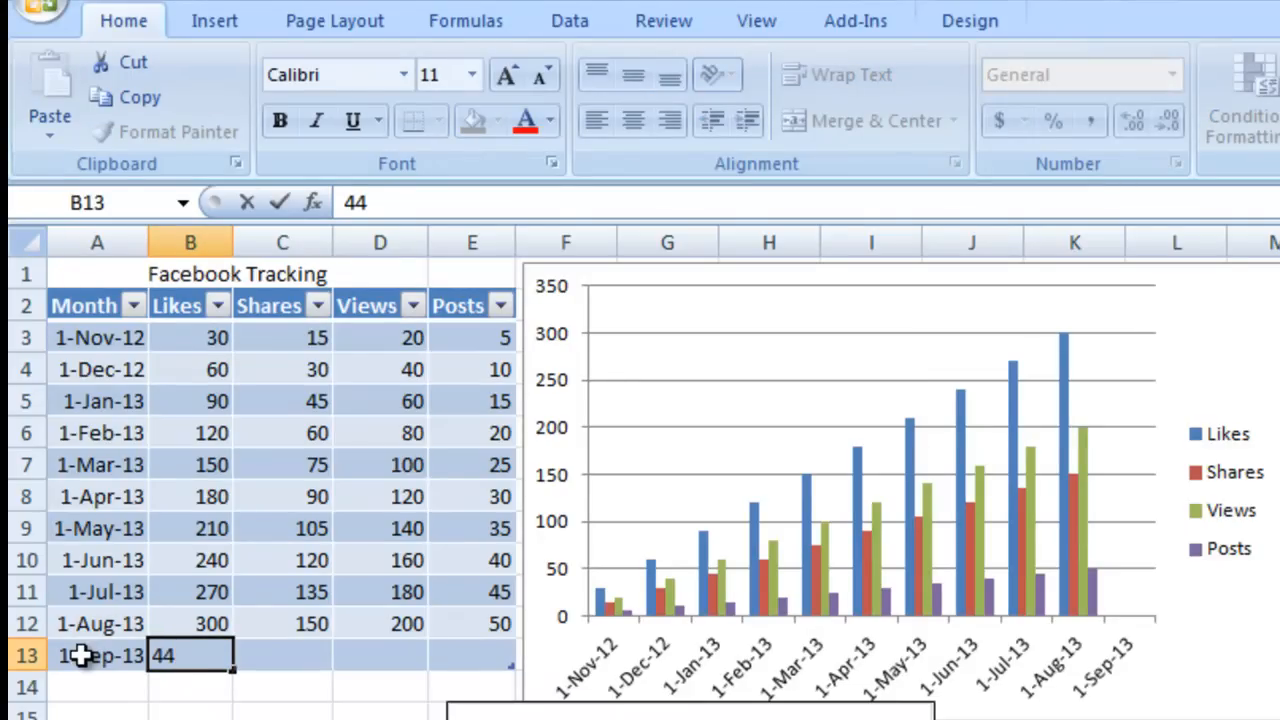
pyautogui.press('Tab')
pyautogui.write('4')
pyautogui.write('40')
pyautogui.press('Tab')
pyautogui.write('400')
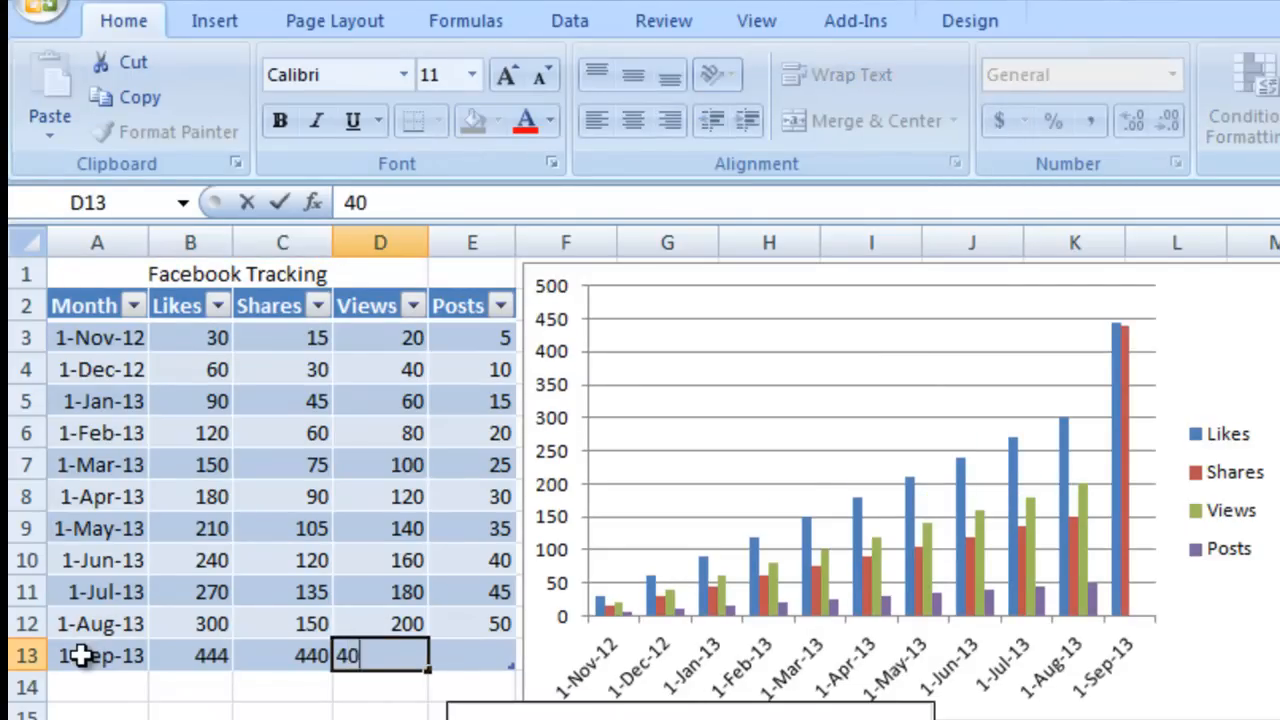
pyautogui.press('Tab')
pyautogui.write('3')
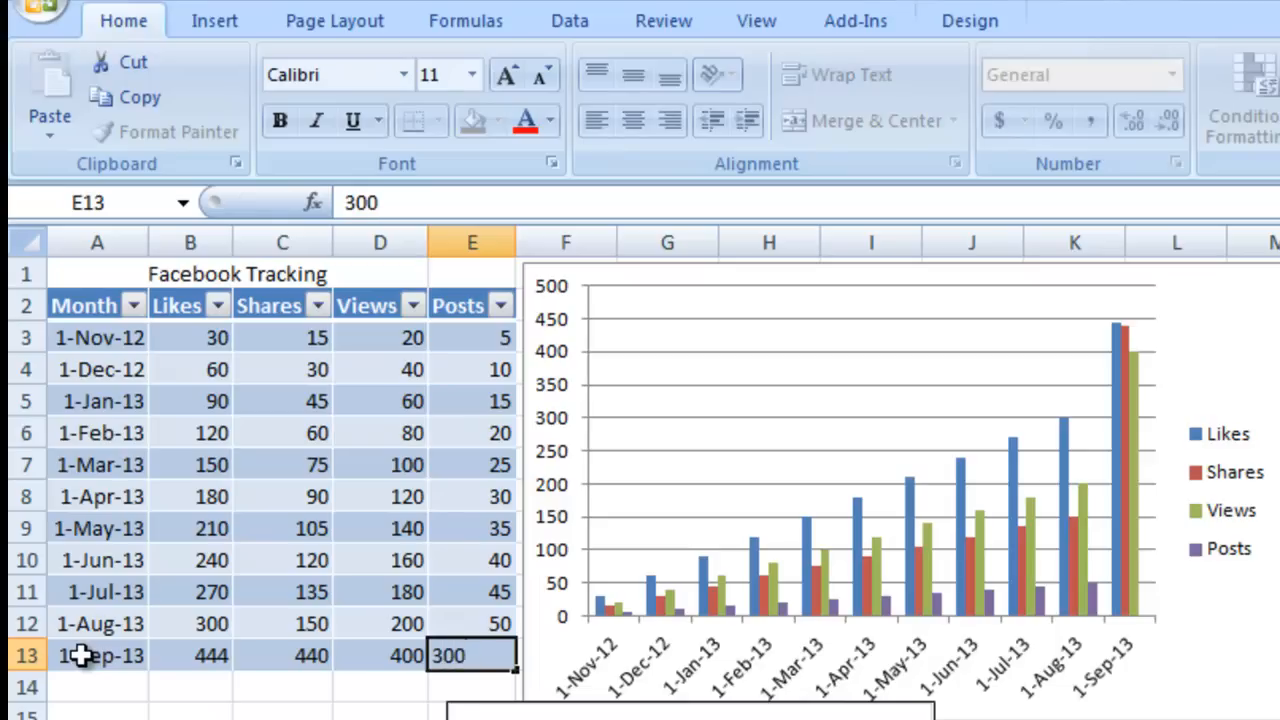
pyautogui.write('00')
pyautogui.press('Return')
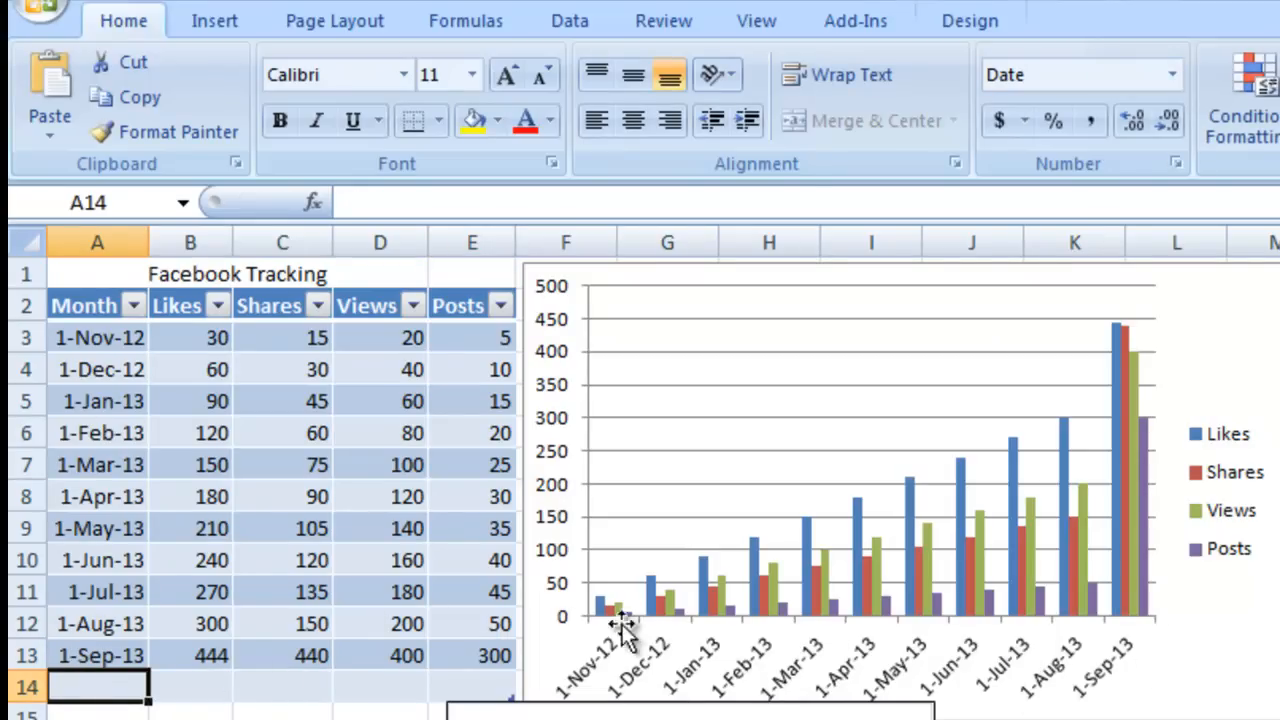
# Add another month to the table in row 14, dated 10/1 with Likes 500.
pyautogui.write('10')
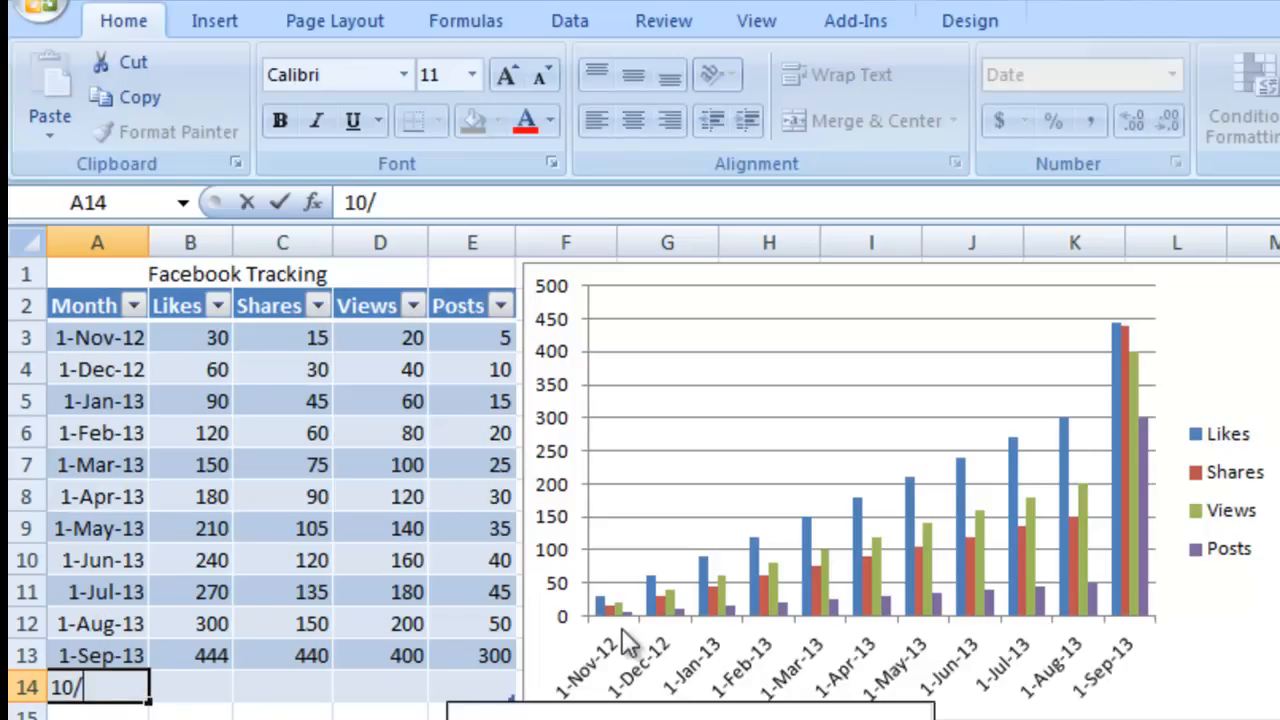
pyautogui.write('/1')
pyautogui.press('Tab')
pyautogui.write('500')
pyautogui.press('Tab')
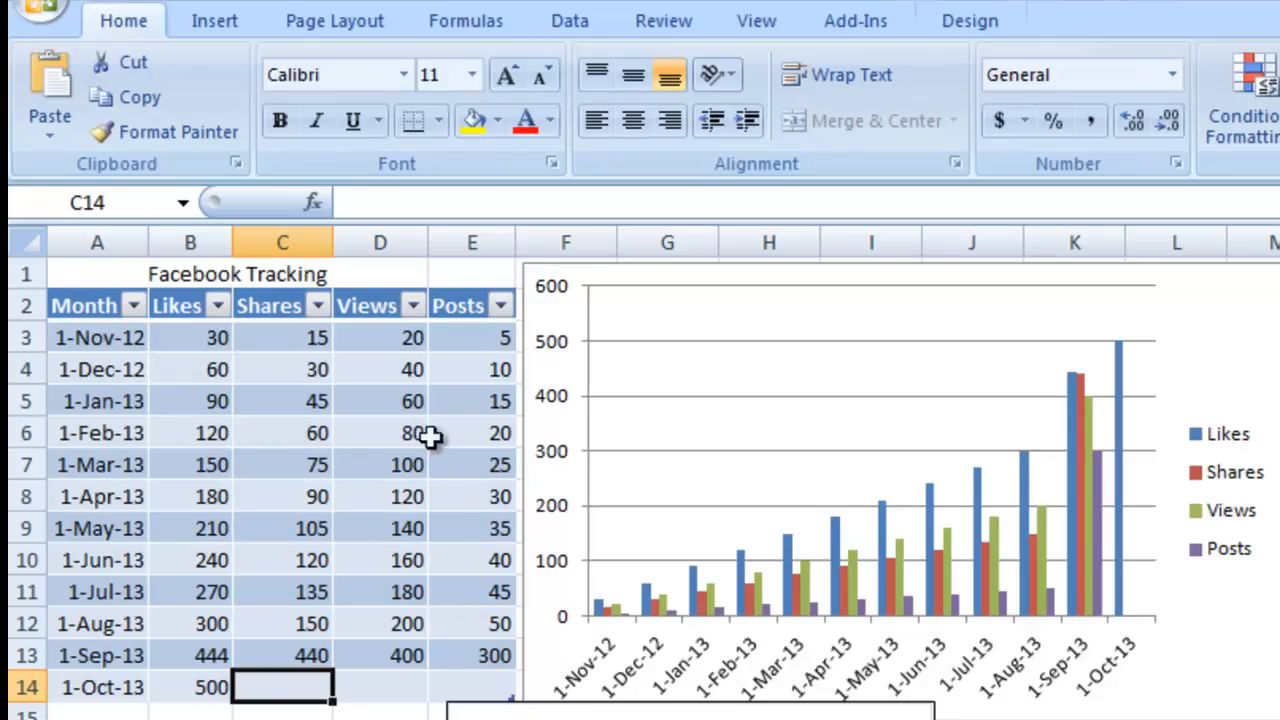
pyautogui.moveTo(94, 304); pyautogui.dragTo(490, 682)
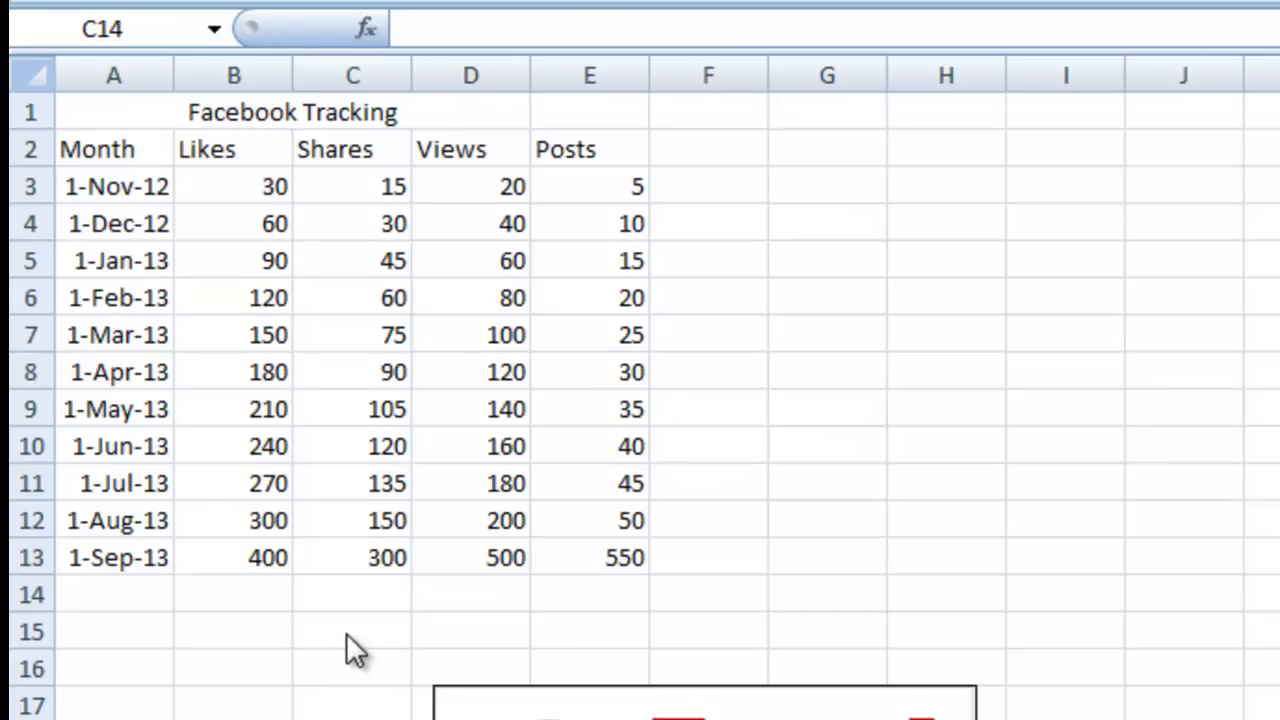
# Start an OFFSET formula in cell C15 with absolute reference $B$3, leaving the rows and cols arguments empty.
pyautogui.click(355, 645)
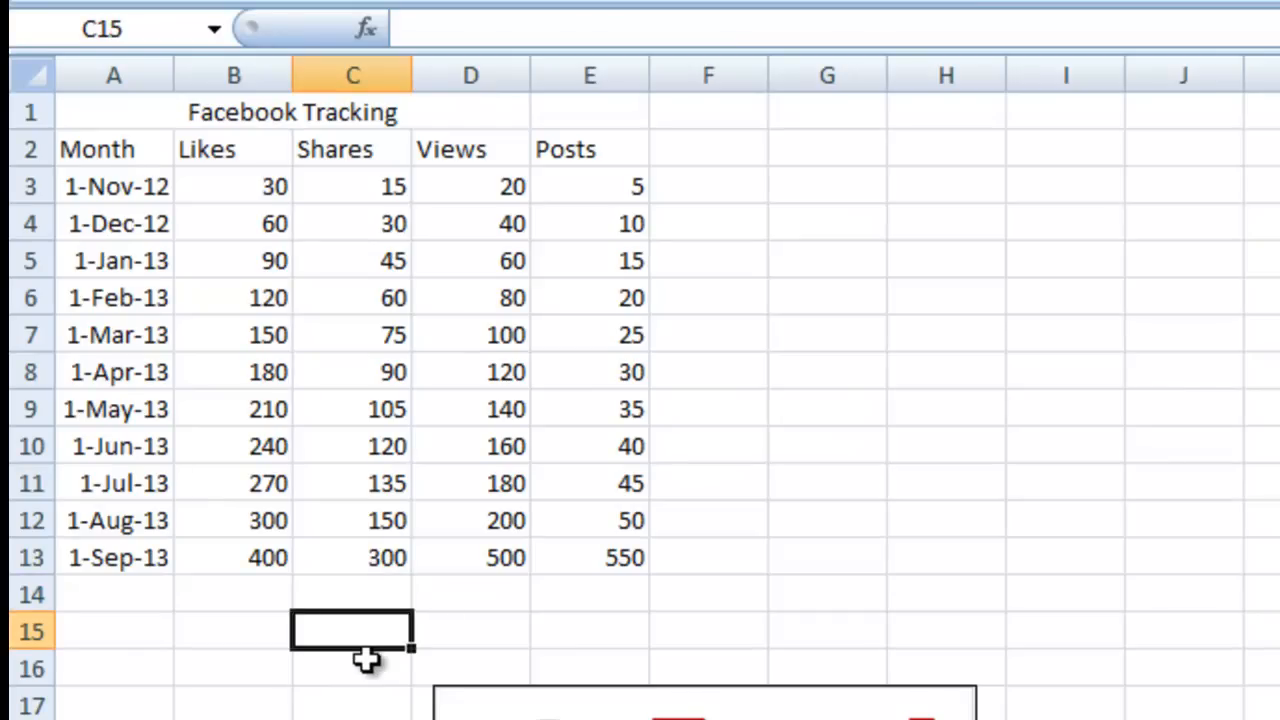
pyautogui.write('=off')
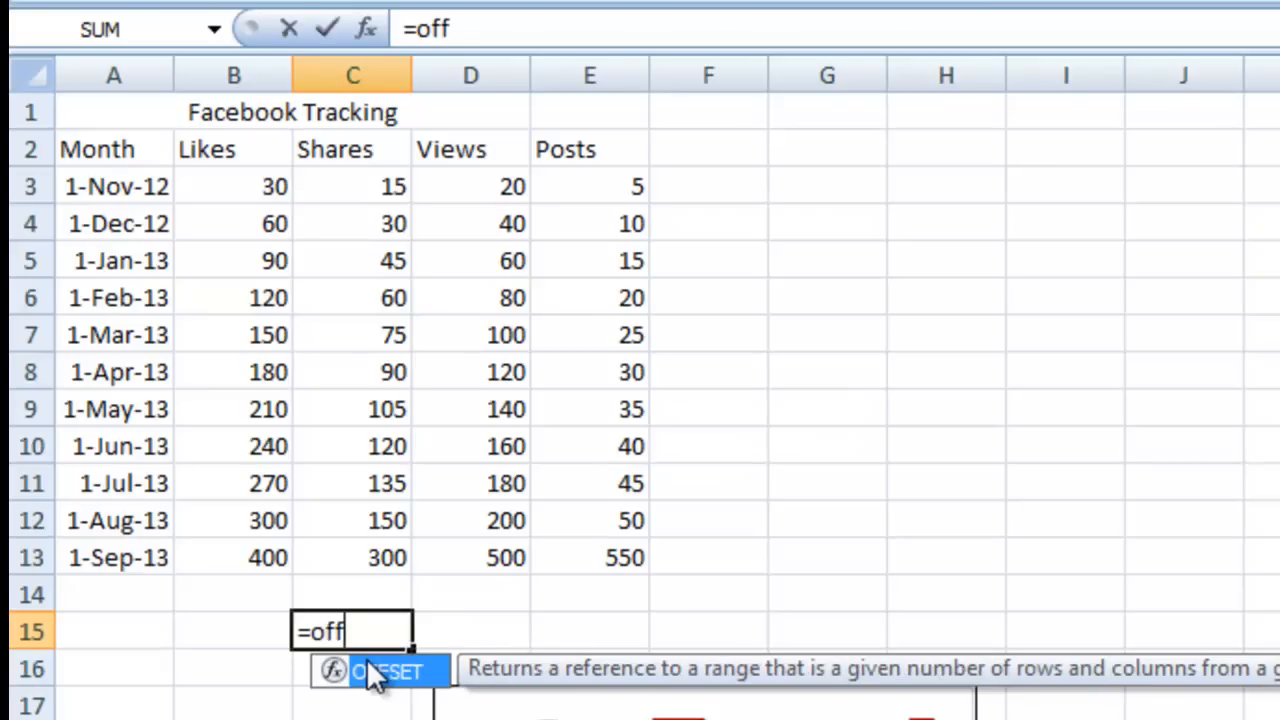
pyautogui.write('s')
pyautogui.doubleClick(375, 672)
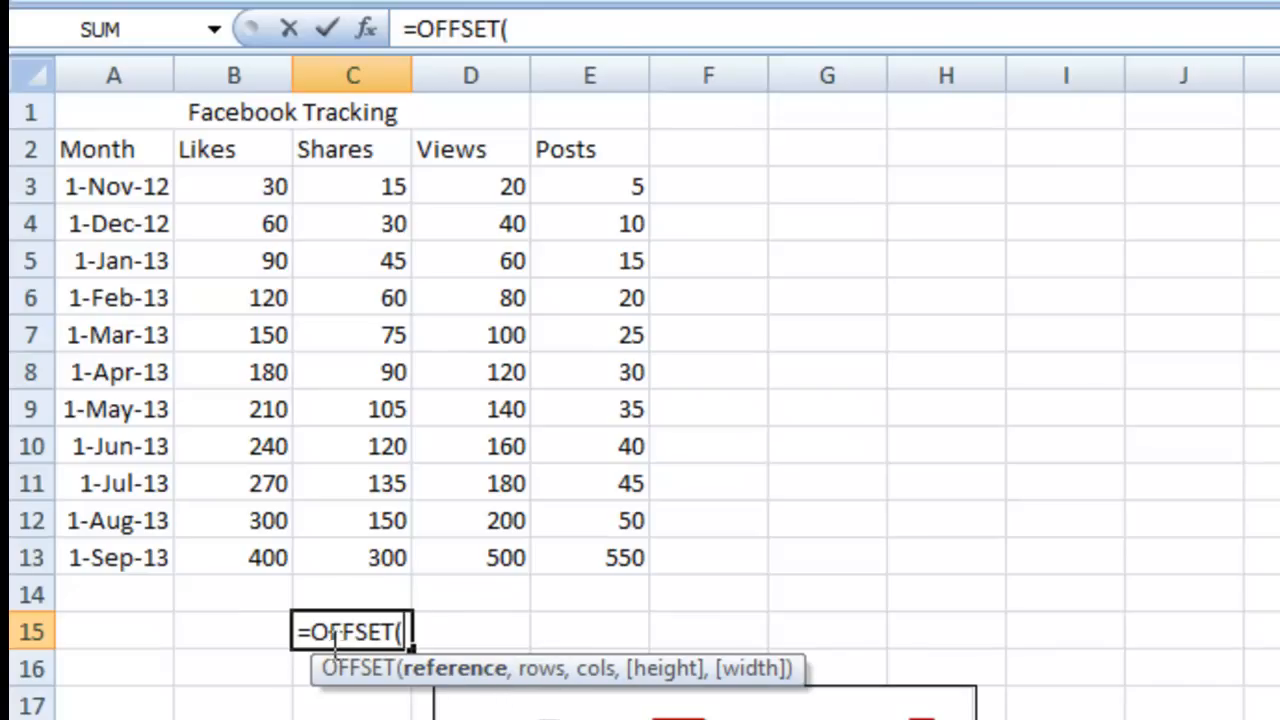
pyautogui.click(221, 184)
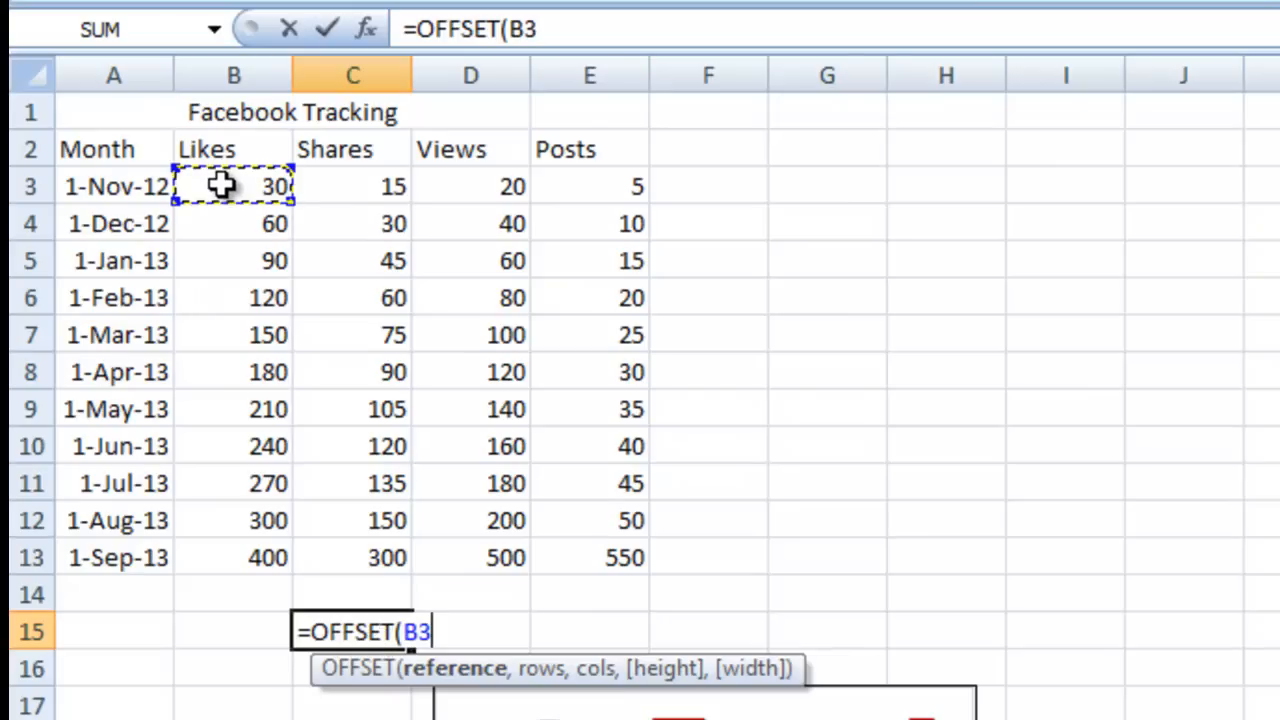
pyautogui.press('F4')
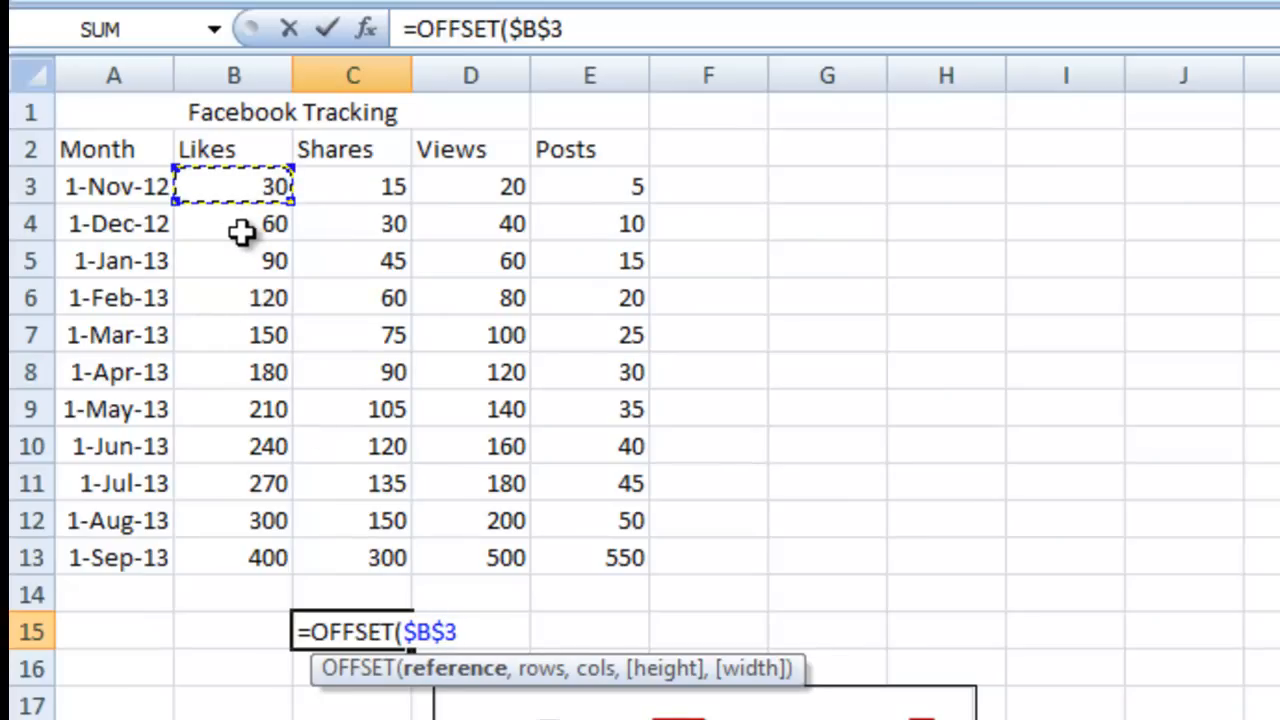
pyautogui.write(',')
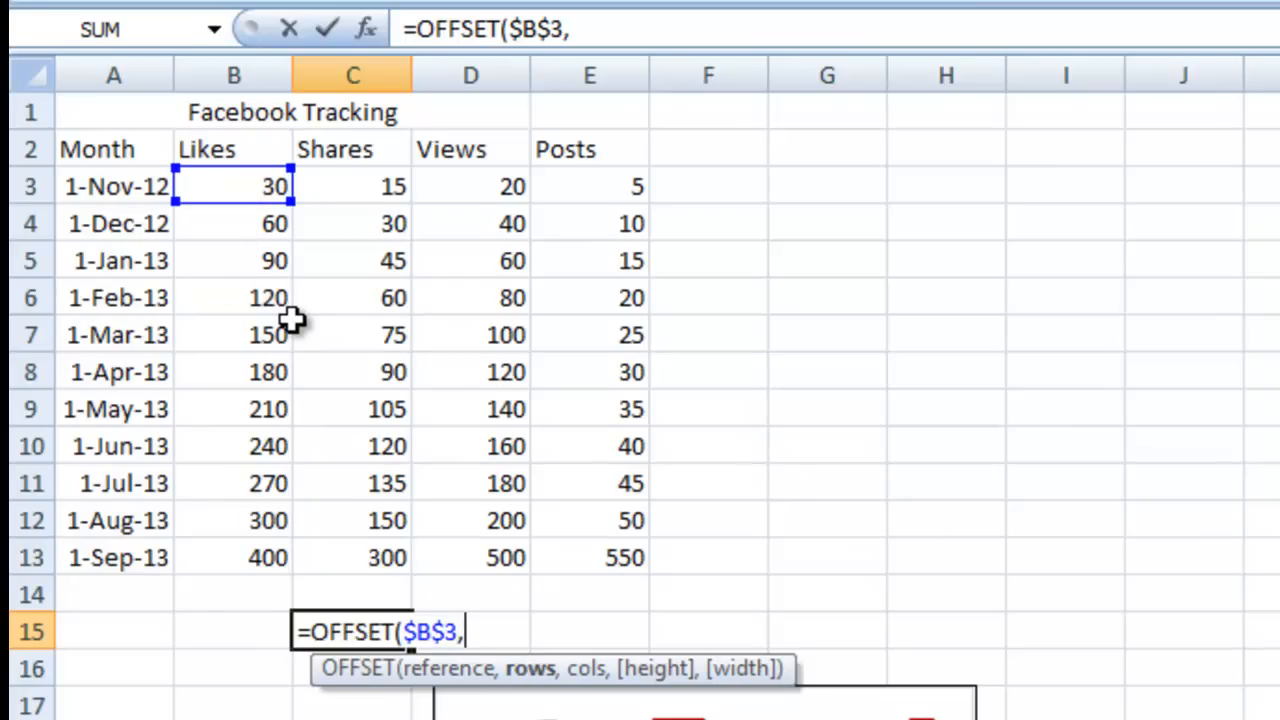
pyautogui.write(',')
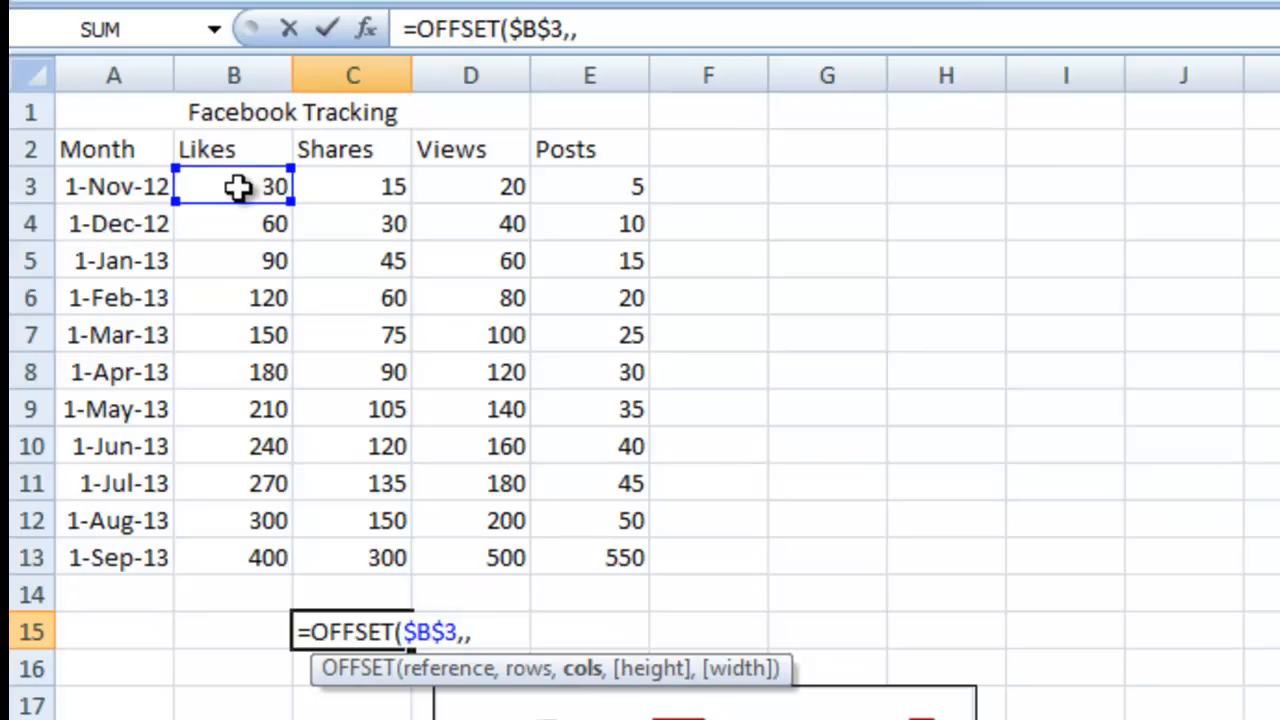
pyautogui.write(',')
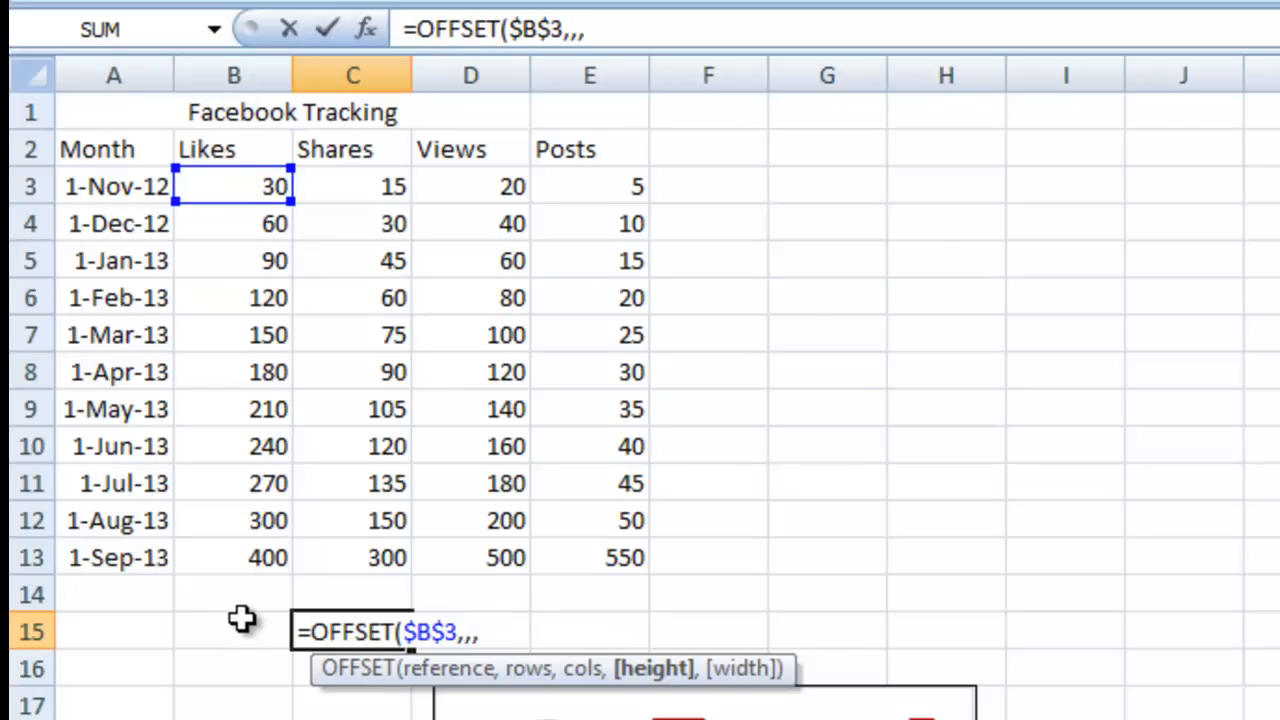
# Complete the OFFSET formula with COUNT($B:$B) as the height and 1 as the width, and enter it.
pyautogui.write('count(')
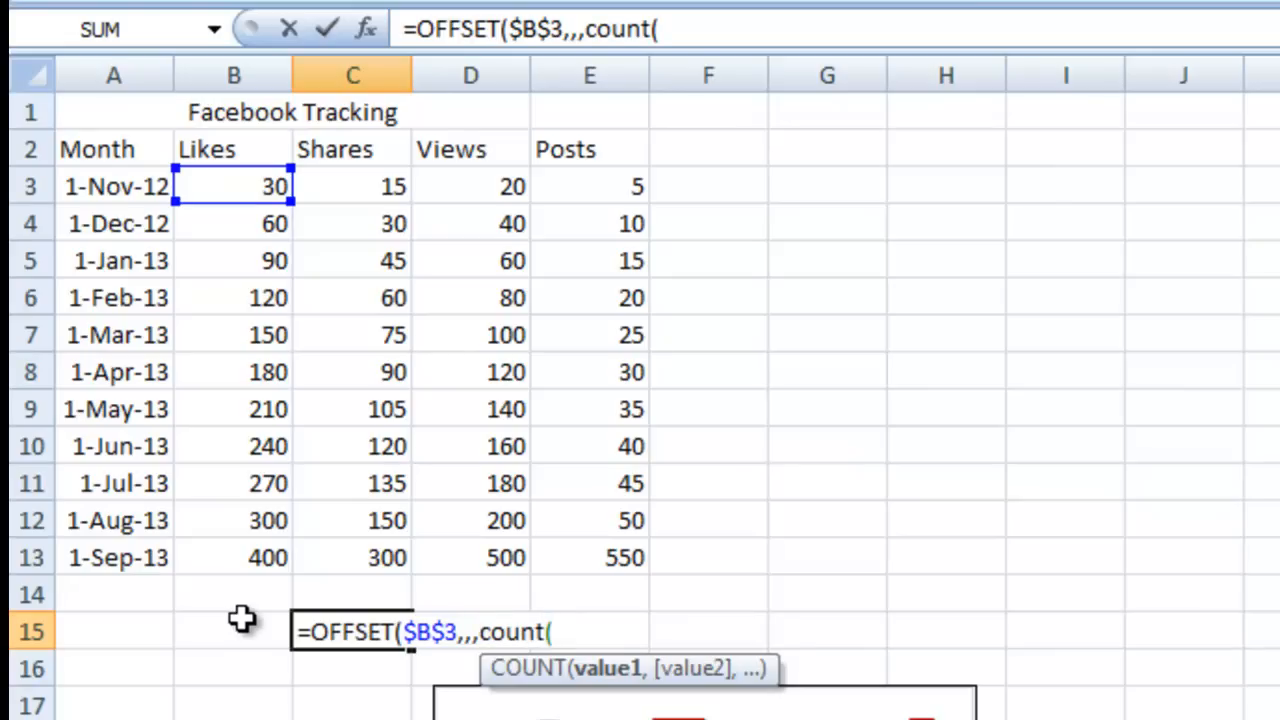
pyautogui.write('$b')
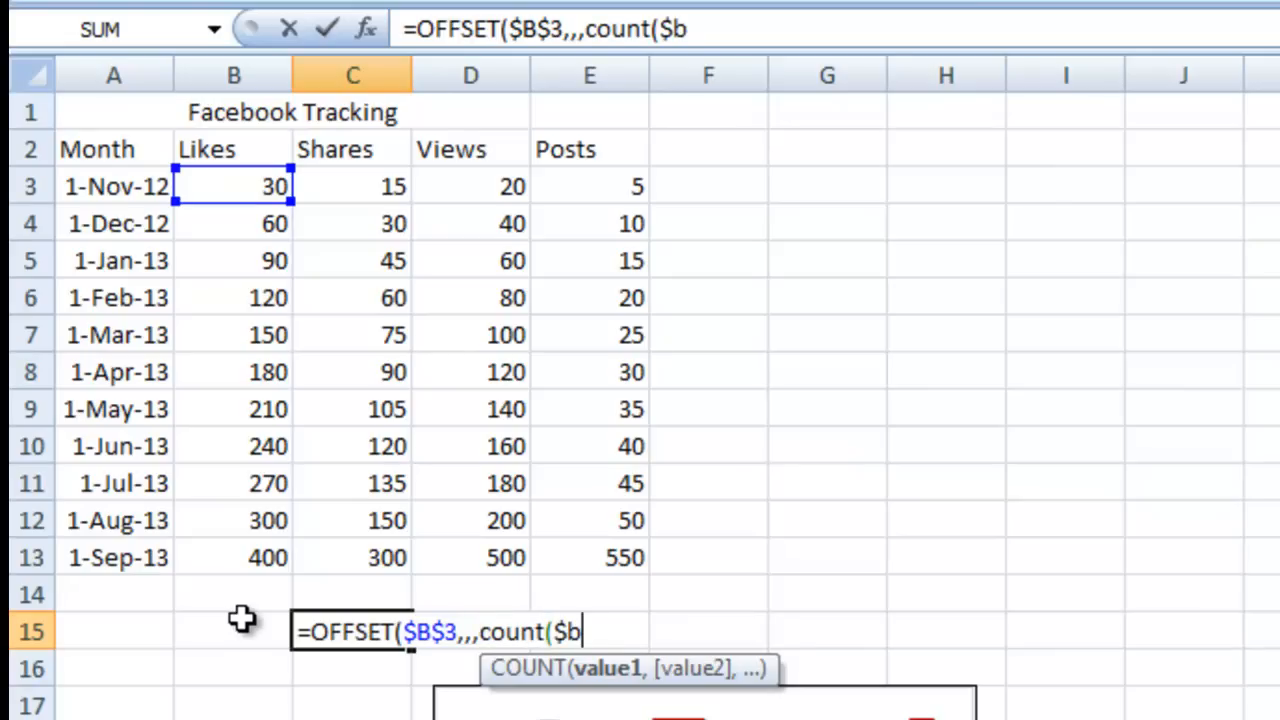
pyautogui.write(':$')
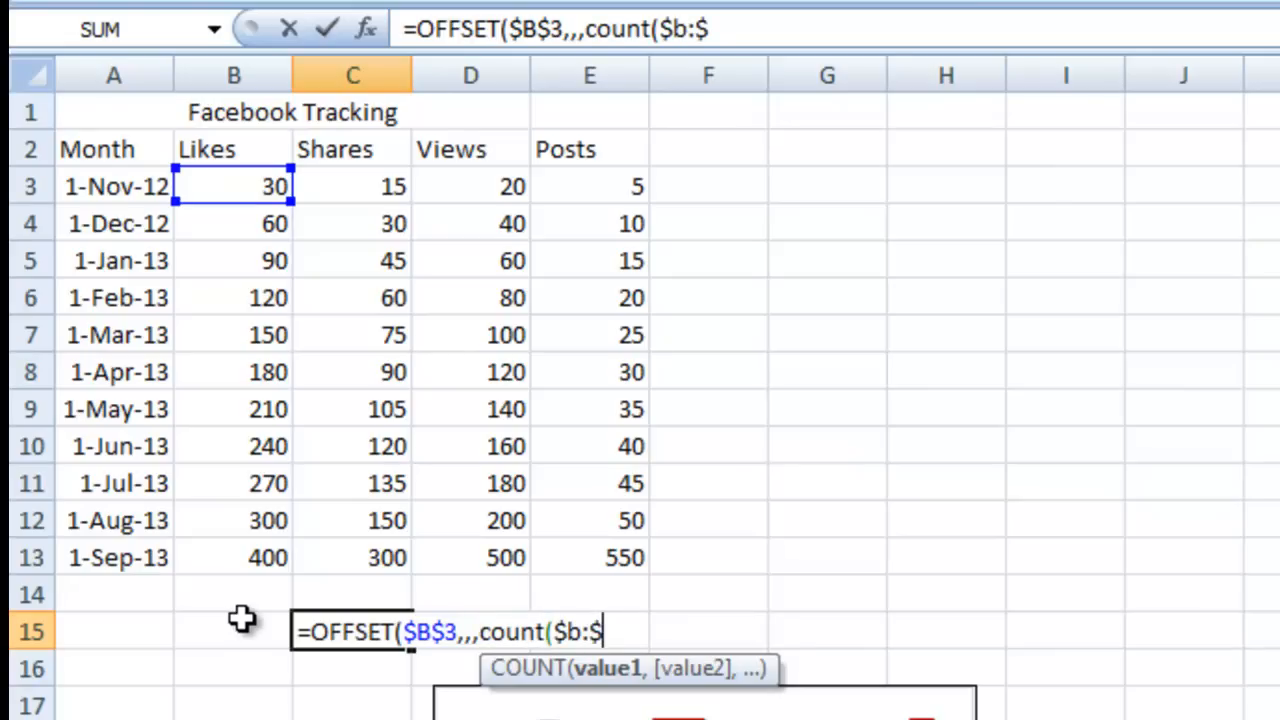
pyautogui.write('b)')
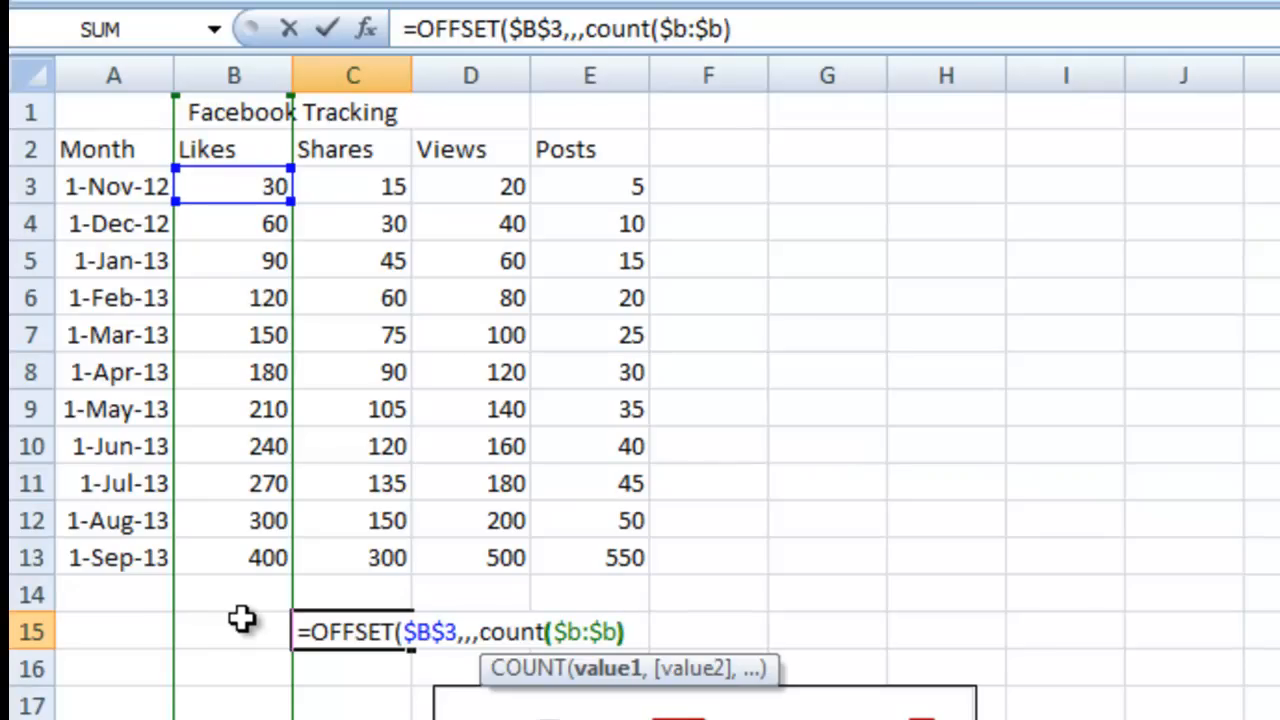
pyautogui.write(',')
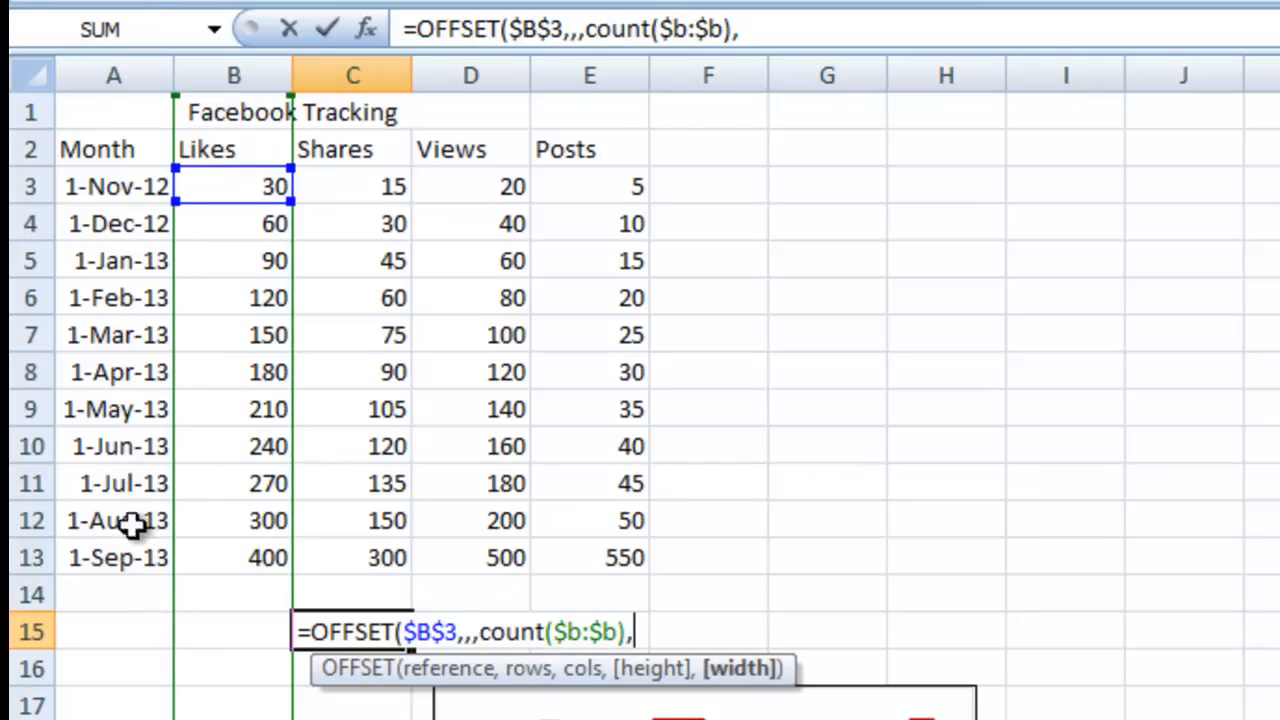
pyautogui.write('1)')
pyautogui.press('Return')
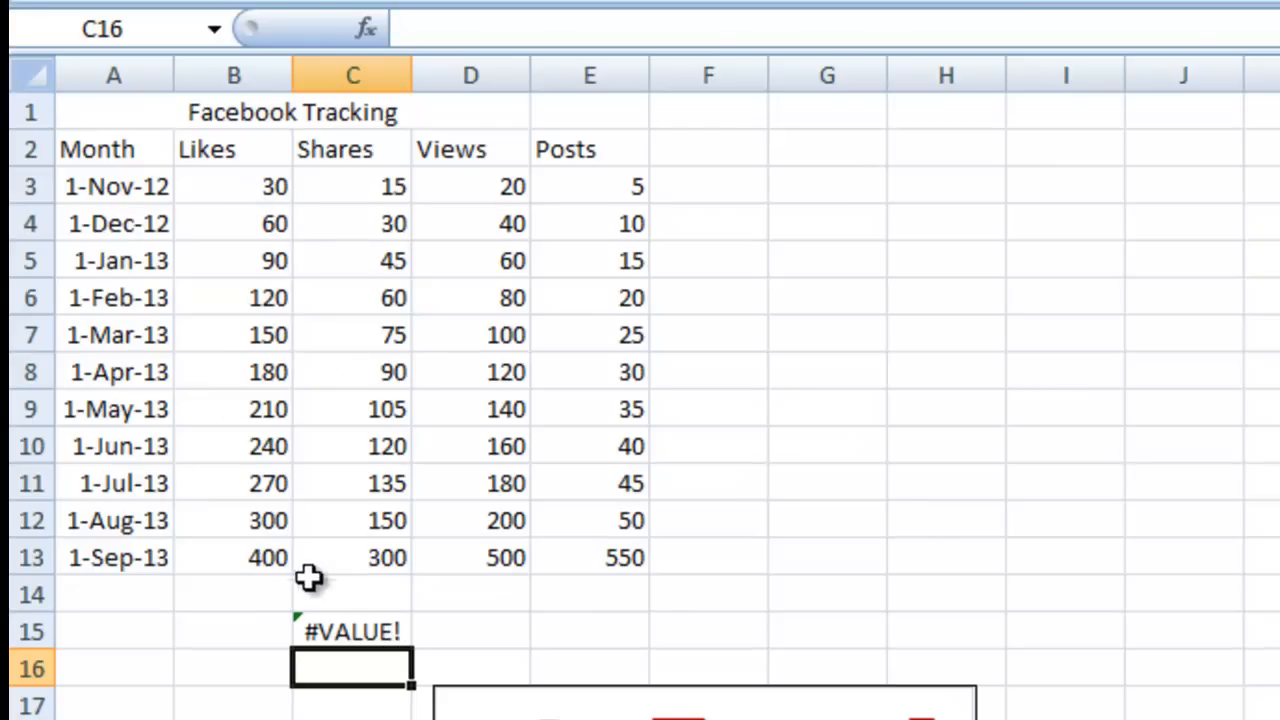
# Copy the full OFFSET formula text from cell C15, leaving the cell's contents as they are.
pyautogui.click(338, 632)
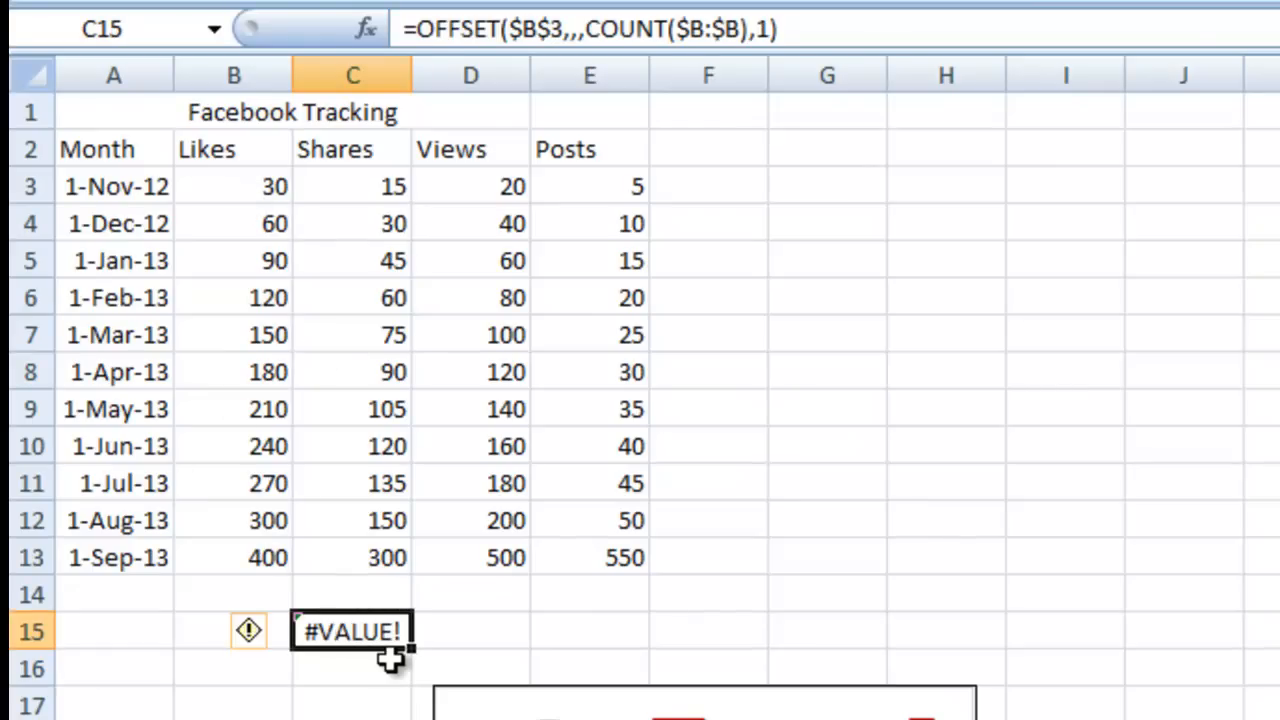
pyautogui.doubleClick(343, 630)
pyautogui.moveTo(708, 635); pyautogui.dragTo(283, 643)
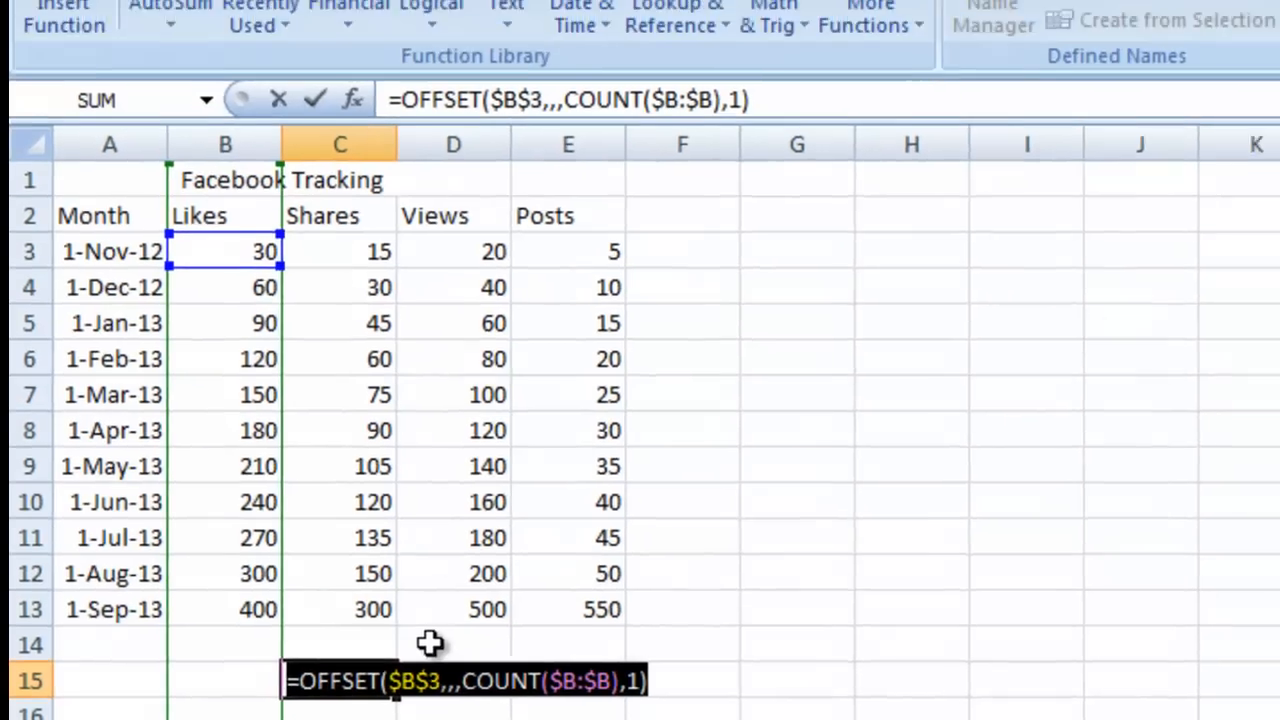
pyautogui.press('Escape')
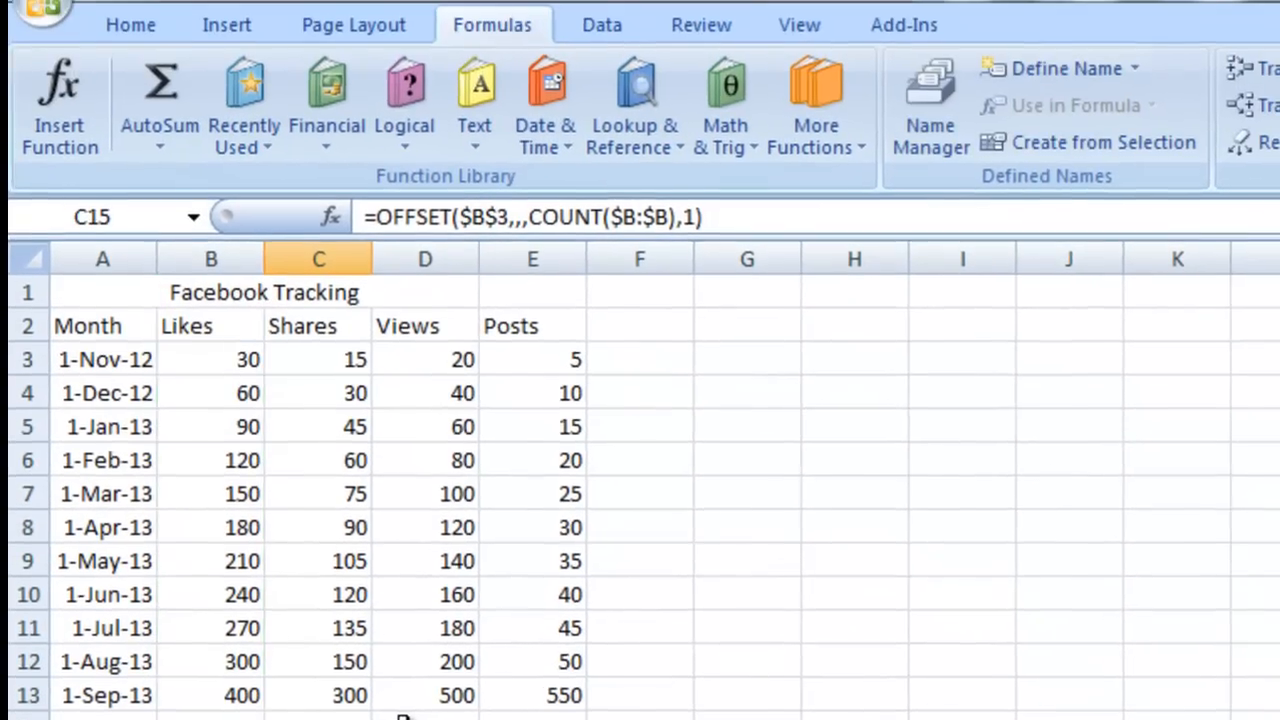
# Test which cells the formula covers by using Go To with the pasted reference =OFFSET($B$3,,,COUNT($B:$B),1).
pyautogui.click(124, 40)
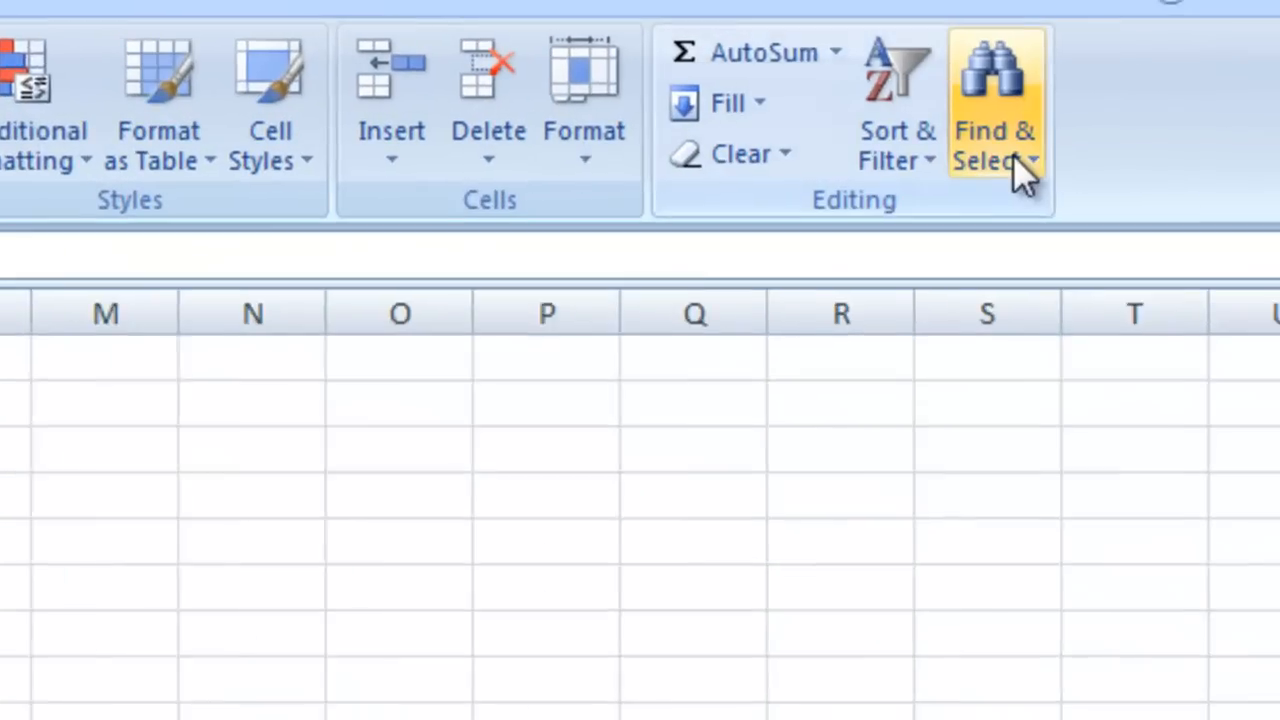
pyautogui.click(1018, 160)
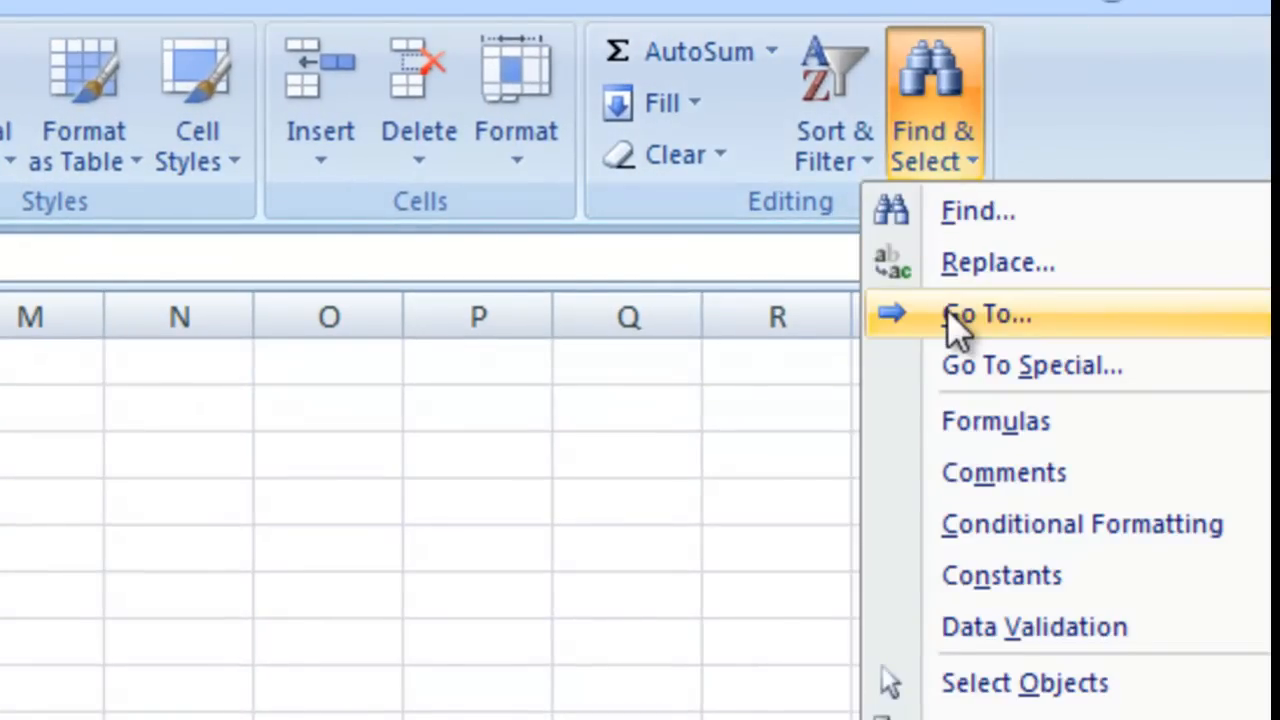
pyautogui.click(1022, 310)
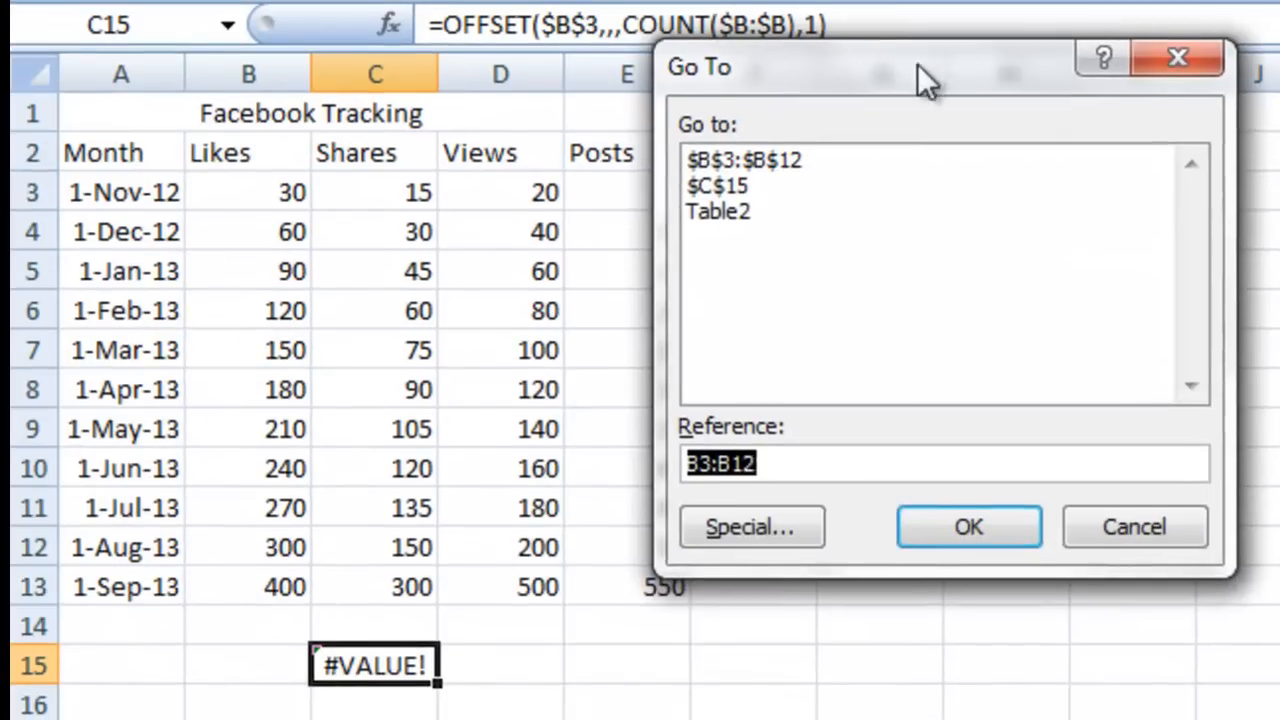
pyautogui.moveTo(917, 63); pyautogui.dragTo(817, 99)
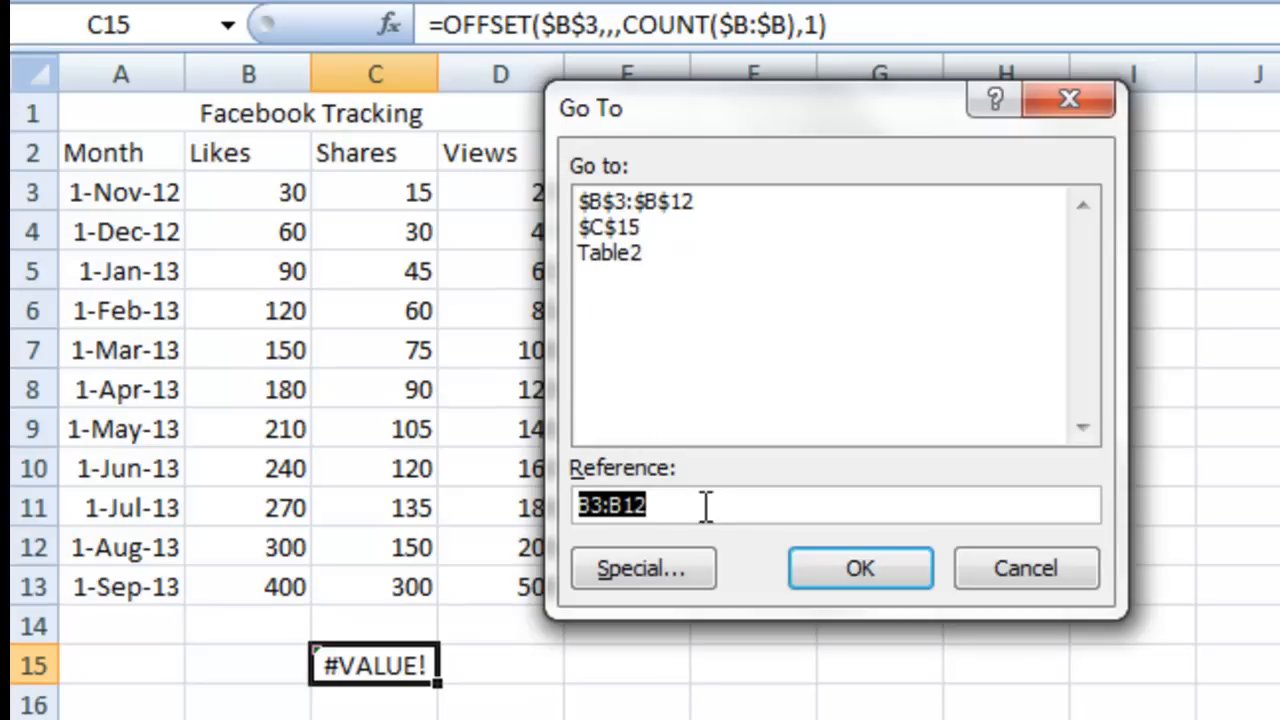
pyautogui.hotkey('ctrl', 'v')
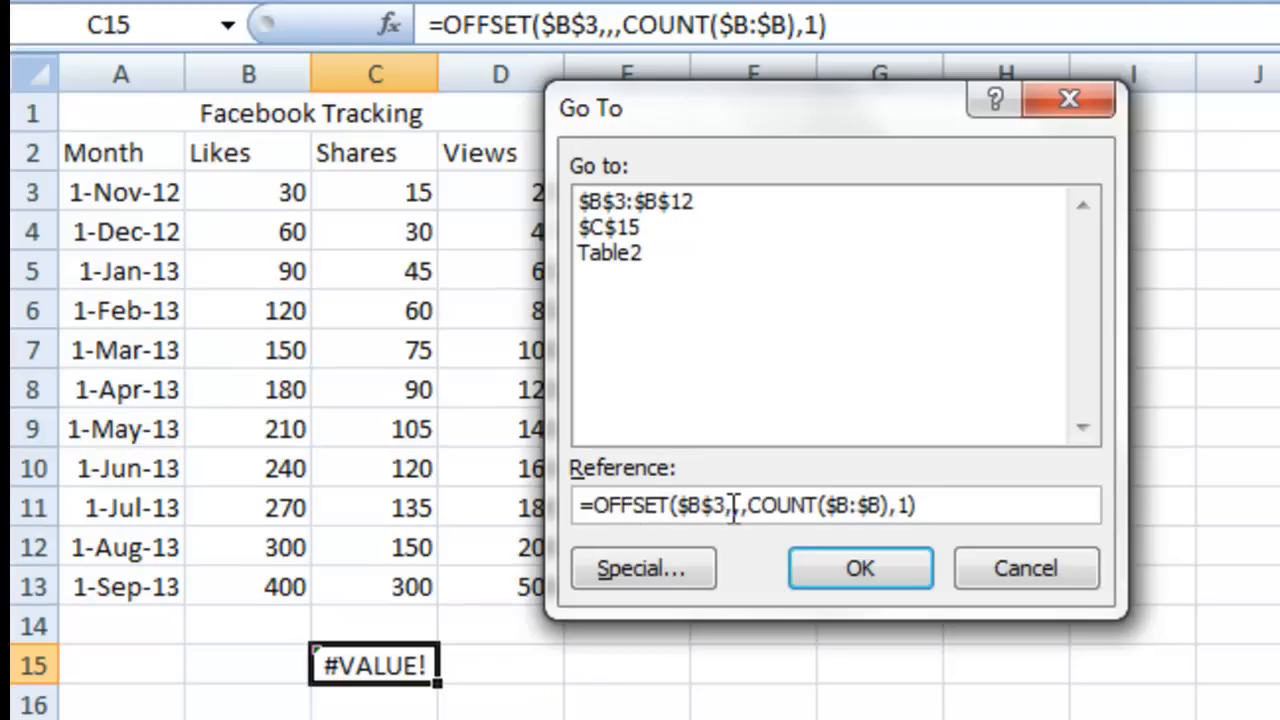
pyautogui.click(888, 559)
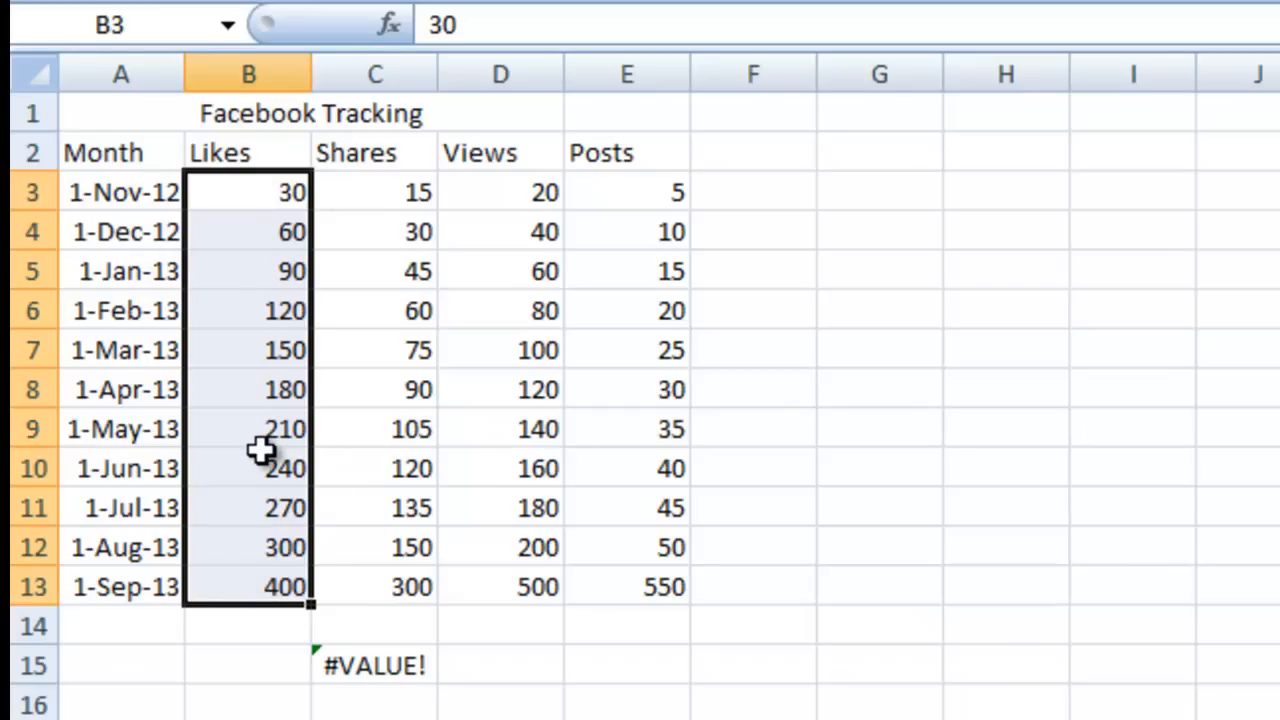
# Replace the OFFSET expression in cell C15 with the direct range reference =B3:B13.
pyautogui.click(361, 662)
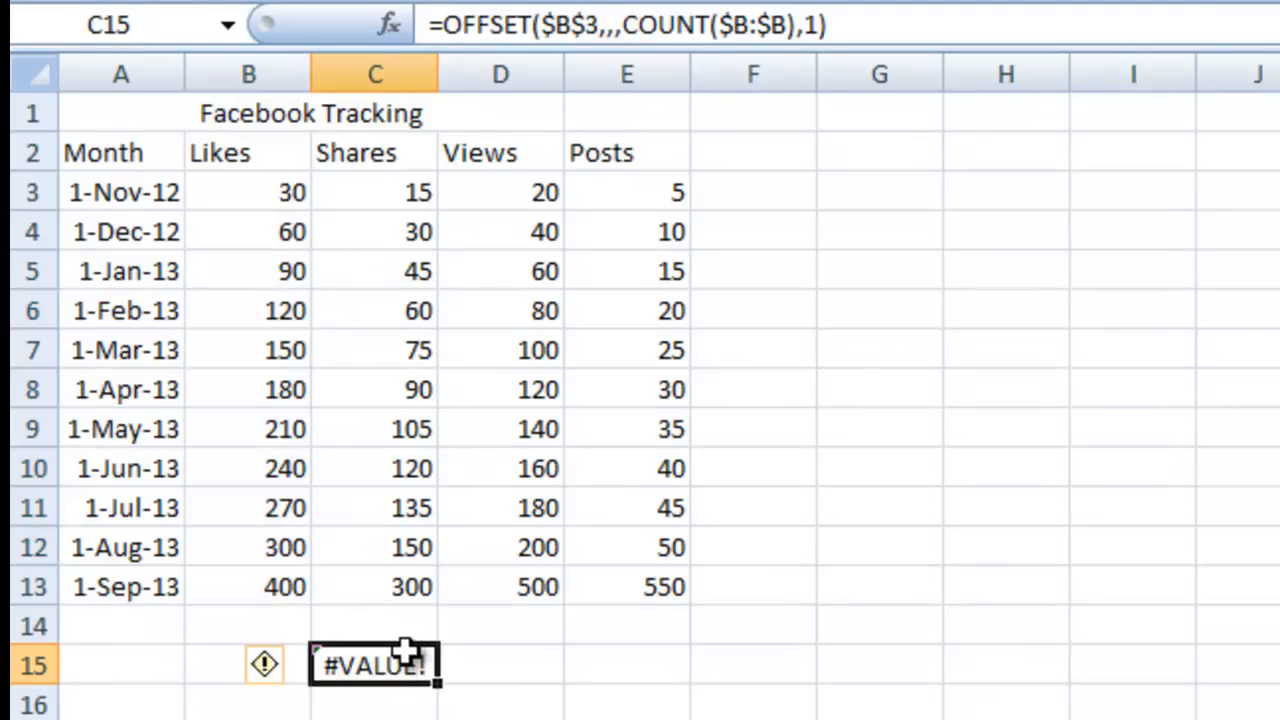
pyautogui.doubleClick(407, 657)
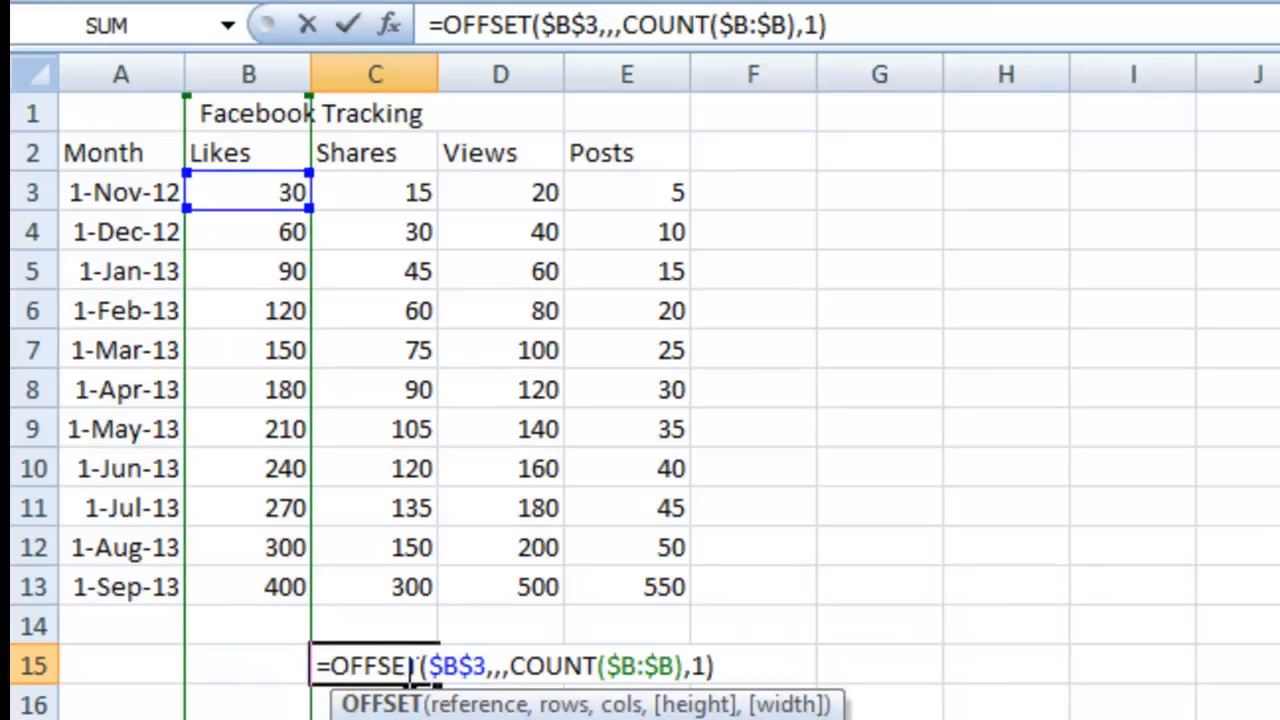
pyautogui.moveTo(330, 665); pyautogui.dragTo(731, 686)
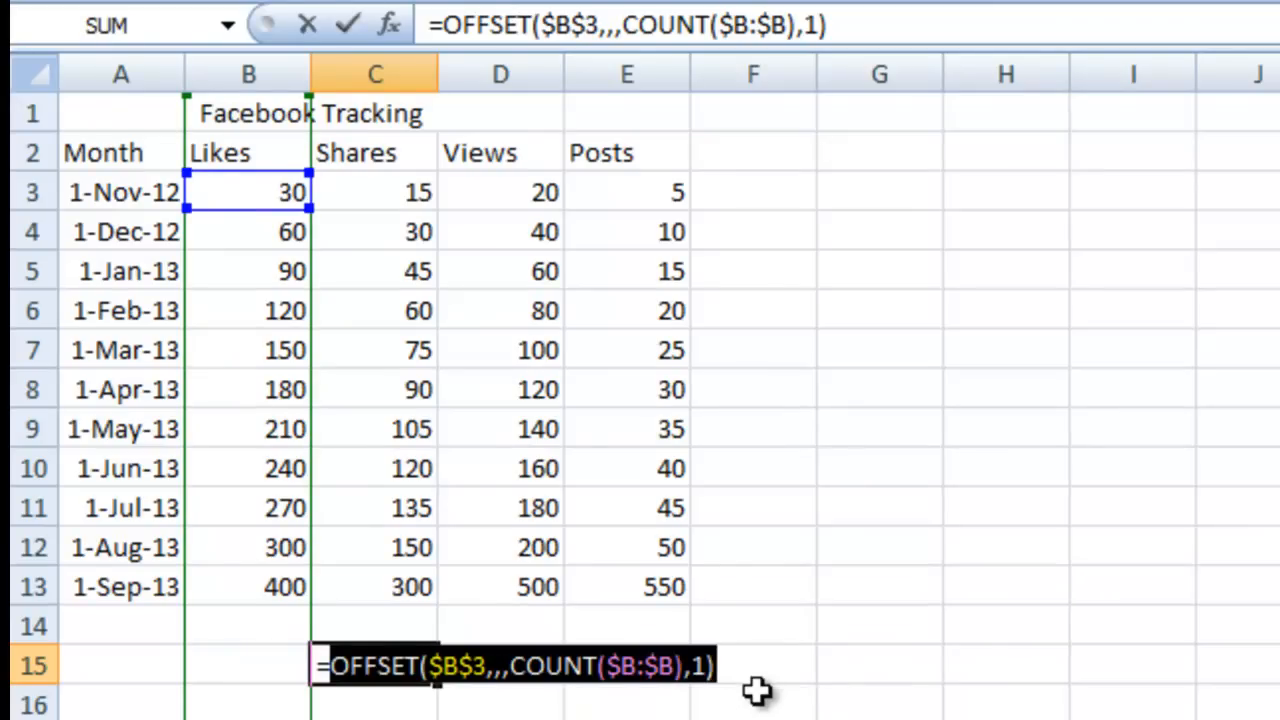
pyautogui.moveTo(290, 198); pyautogui.dragTo(303, 593)
pyautogui.press('Return')
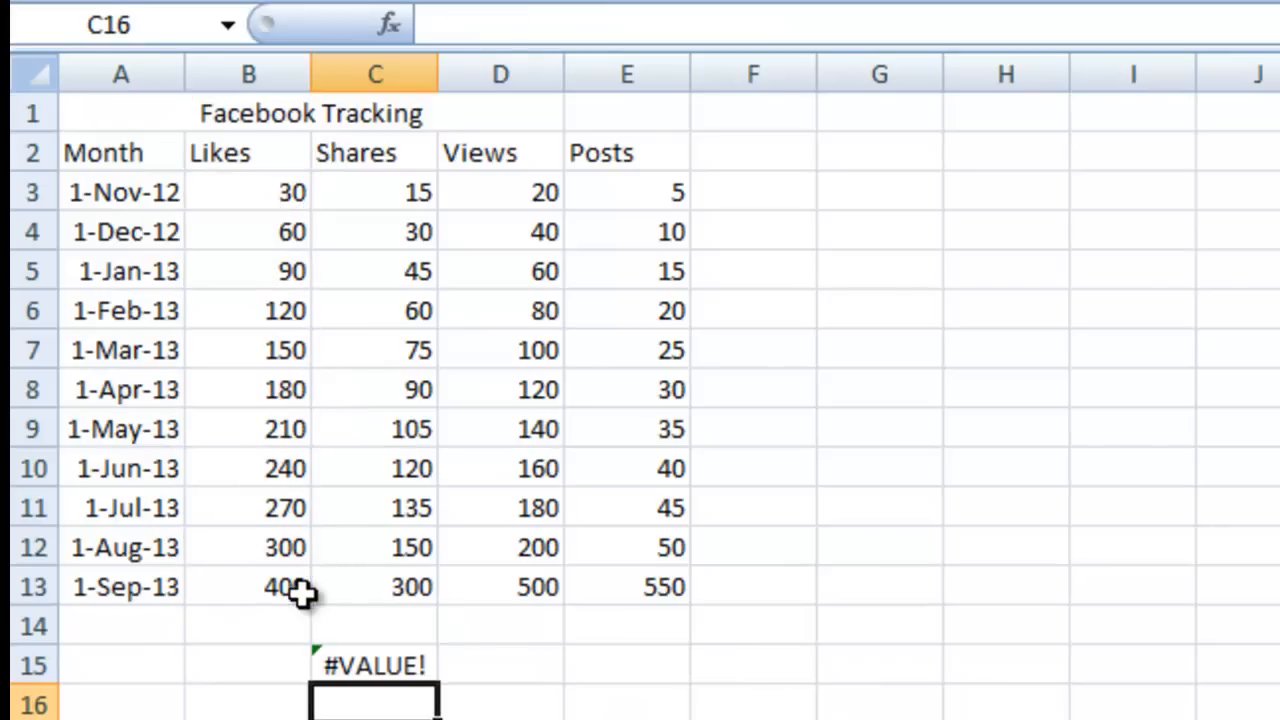
# Inspect the range reference in cell C15 against the Likes data, and clear the cell.
pyautogui.click(375, 668)
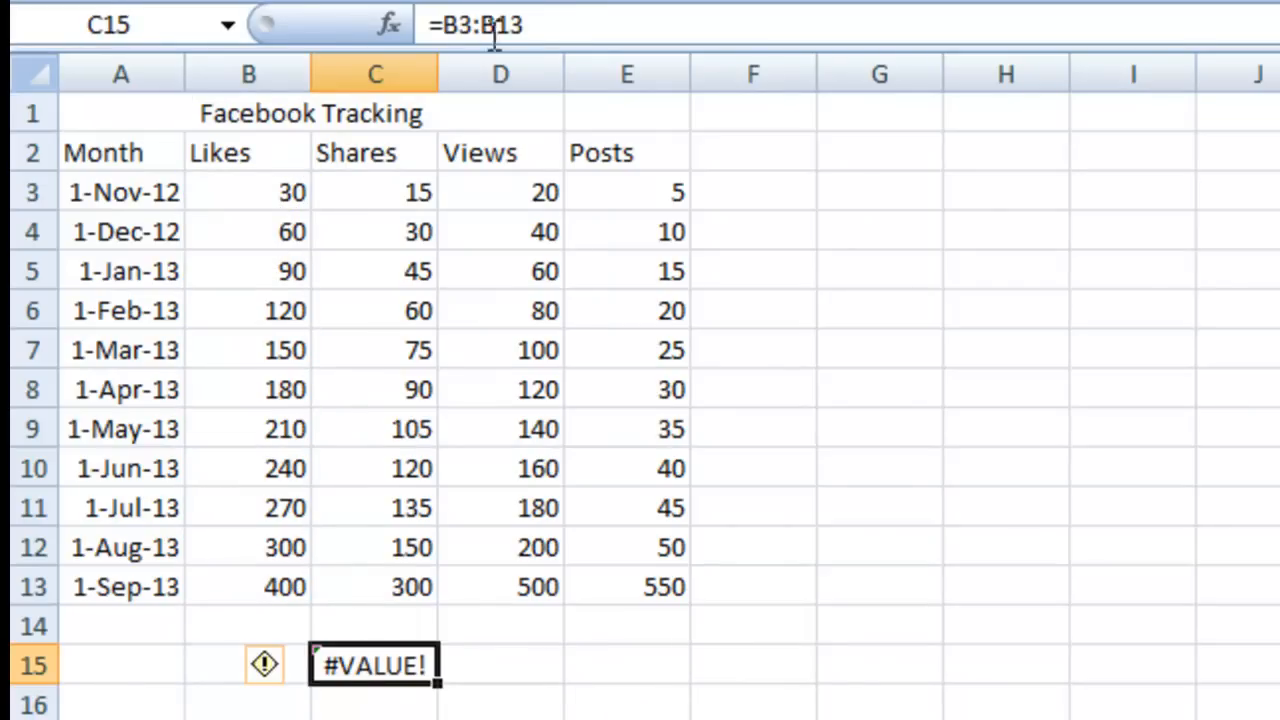
pyautogui.click(546, 22)
pyautogui.doubleClick(398, 667)
pyautogui.click(434, 660)
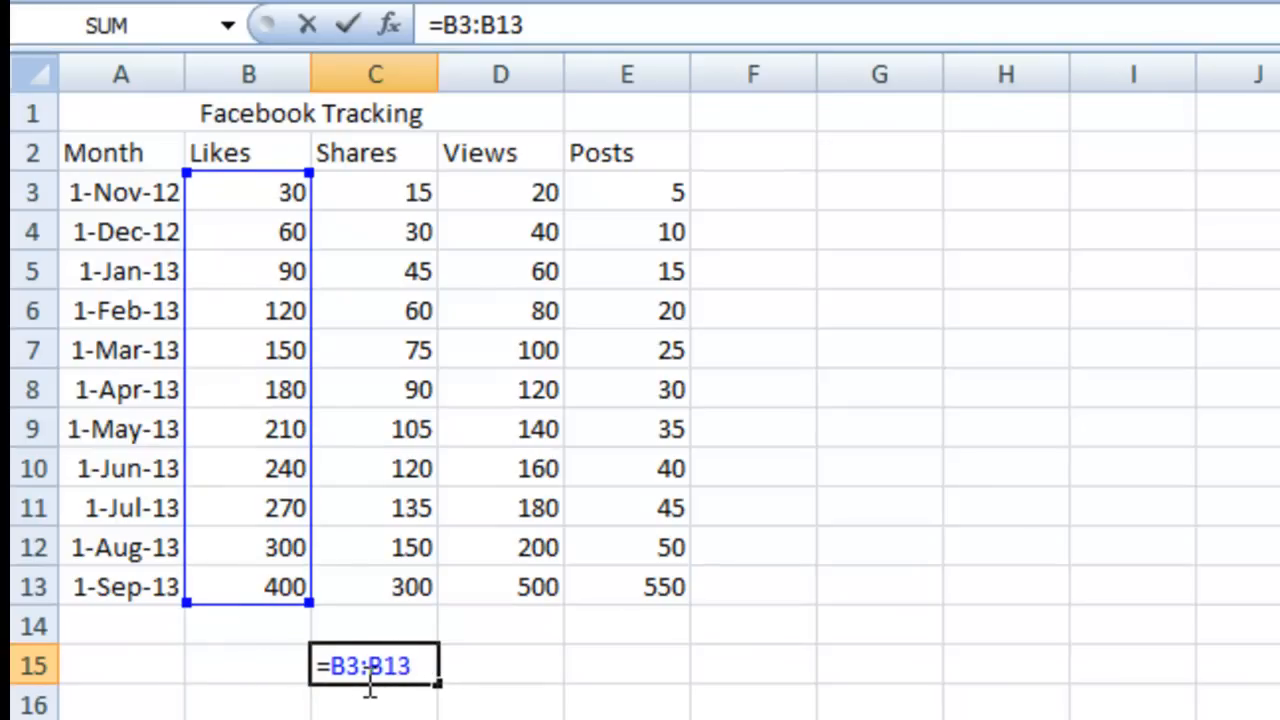
pyautogui.hotkey('ctrl', 'Return')
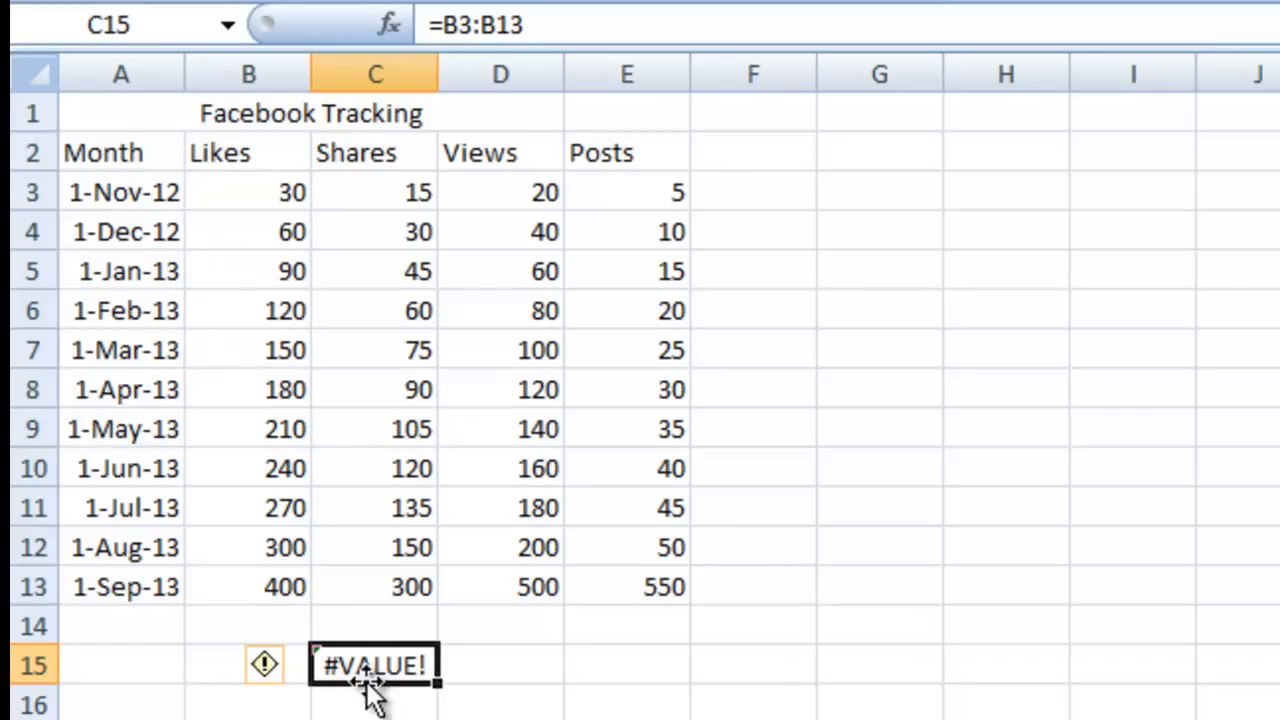
pyautogui.press('Delete')
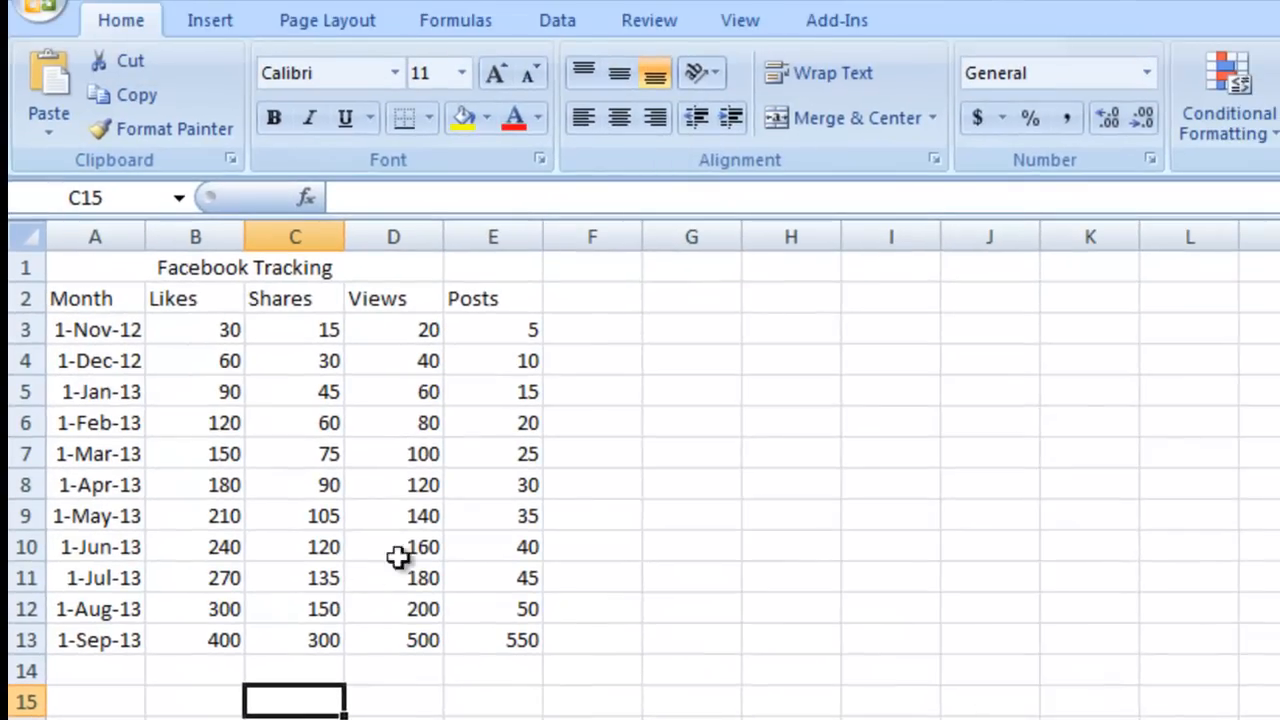
# Start a new workbook-scoped defined name called FacebookAxis, keeping the month column in view.
pyautogui.click(458, 27)
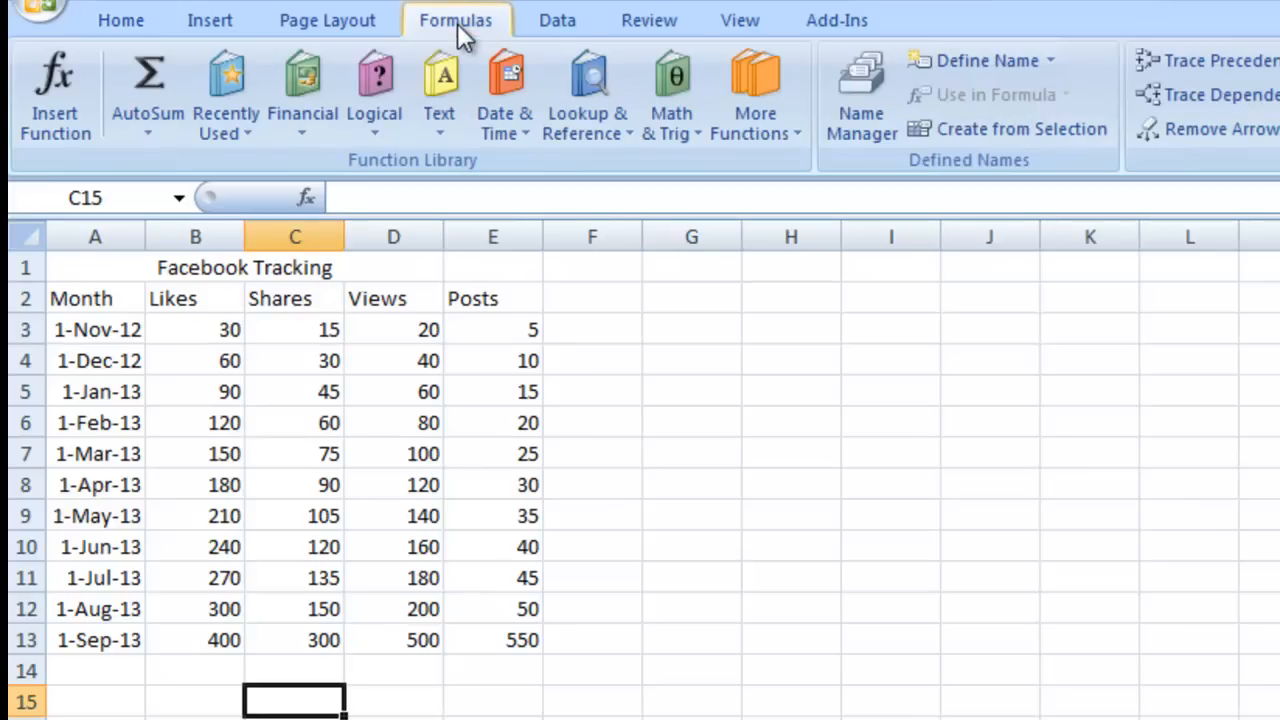
pyautogui.click(864, 97)
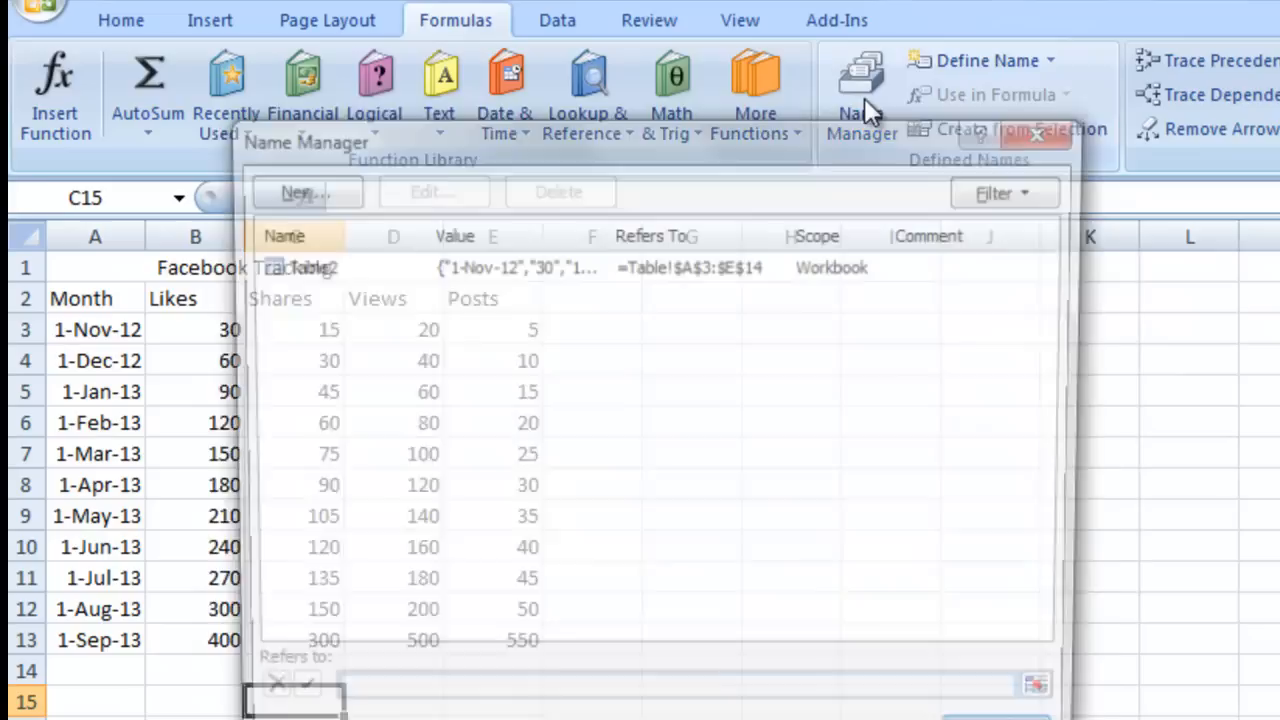
pyautogui.moveTo(706, 143); pyautogui.dragTo(833, 386)
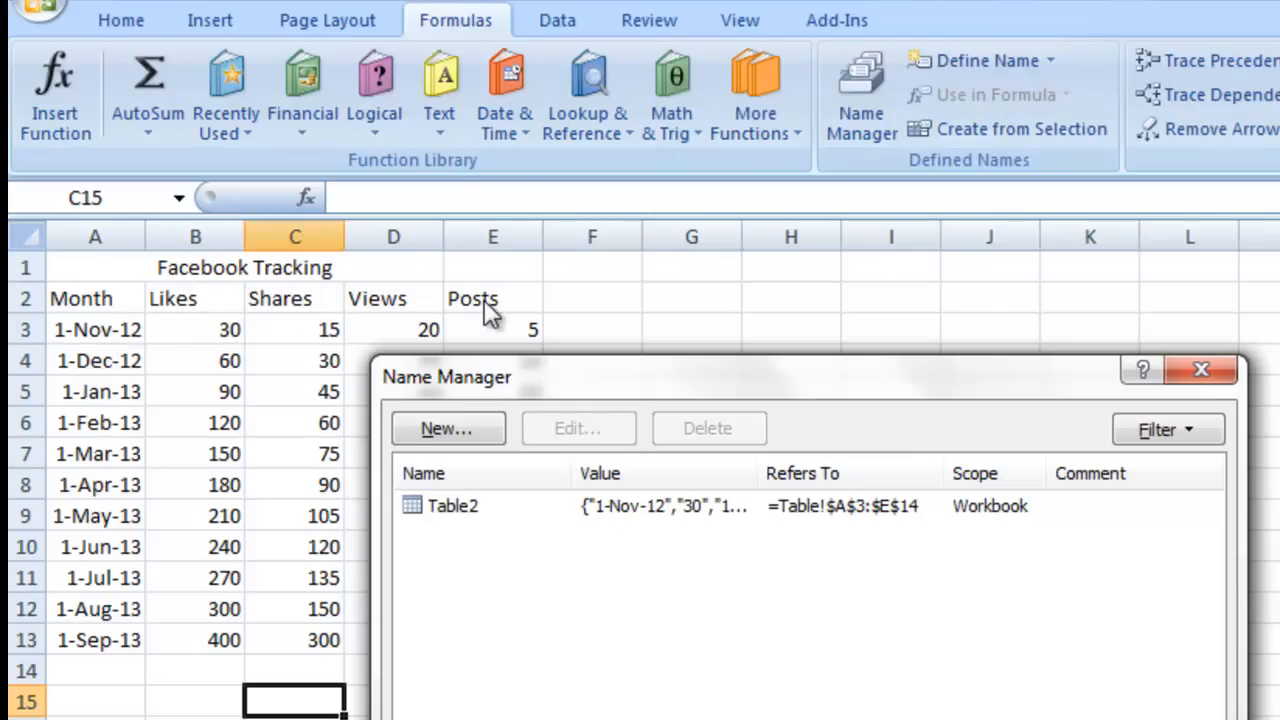
pyautogui.moveTo(561, 366); pyautogui.dragTo(583, 240)
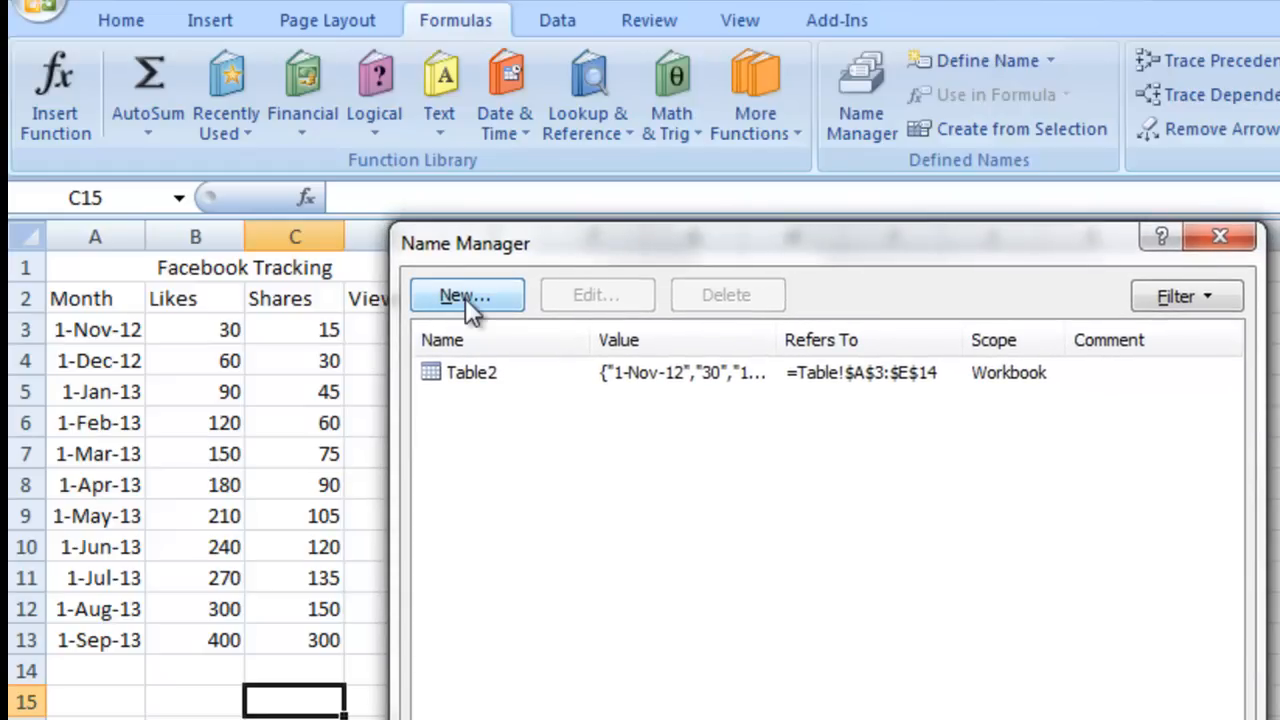
pyautogui.click(465, 298)
pyautogui.moveTo(701, 391); pyautogui.dragTo(505, 295)
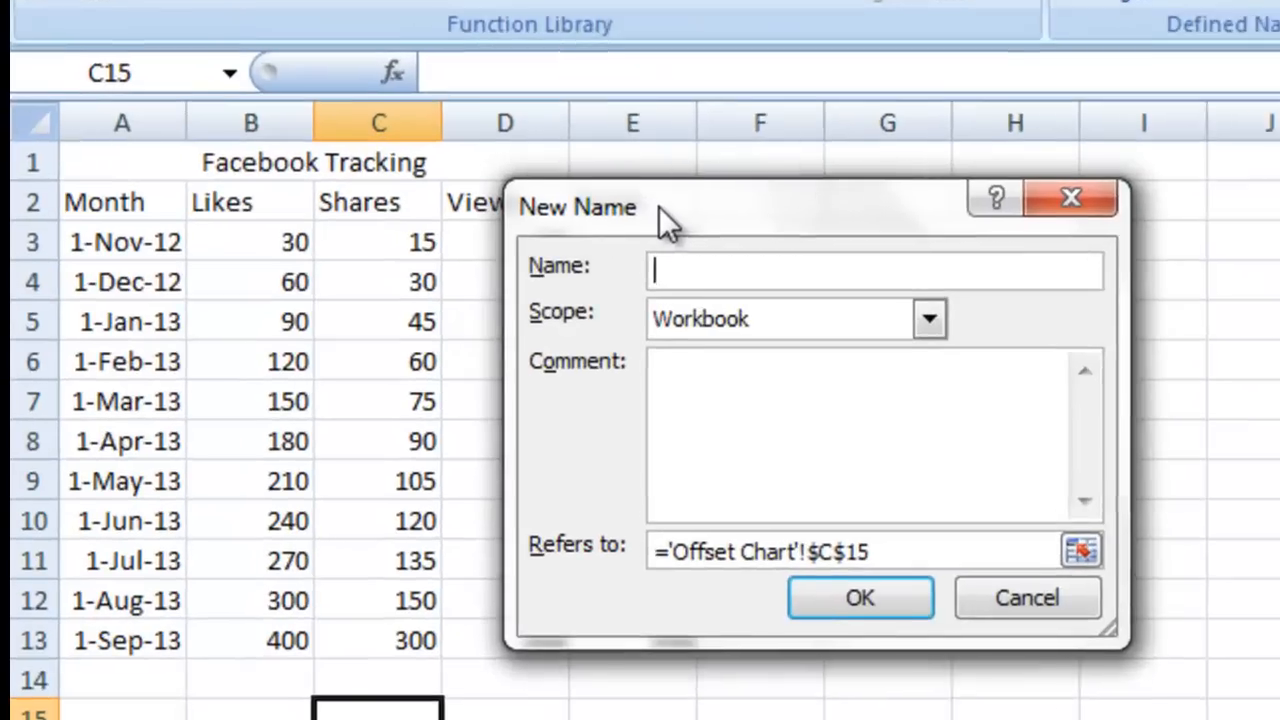
pyautogui.write('Facebook')
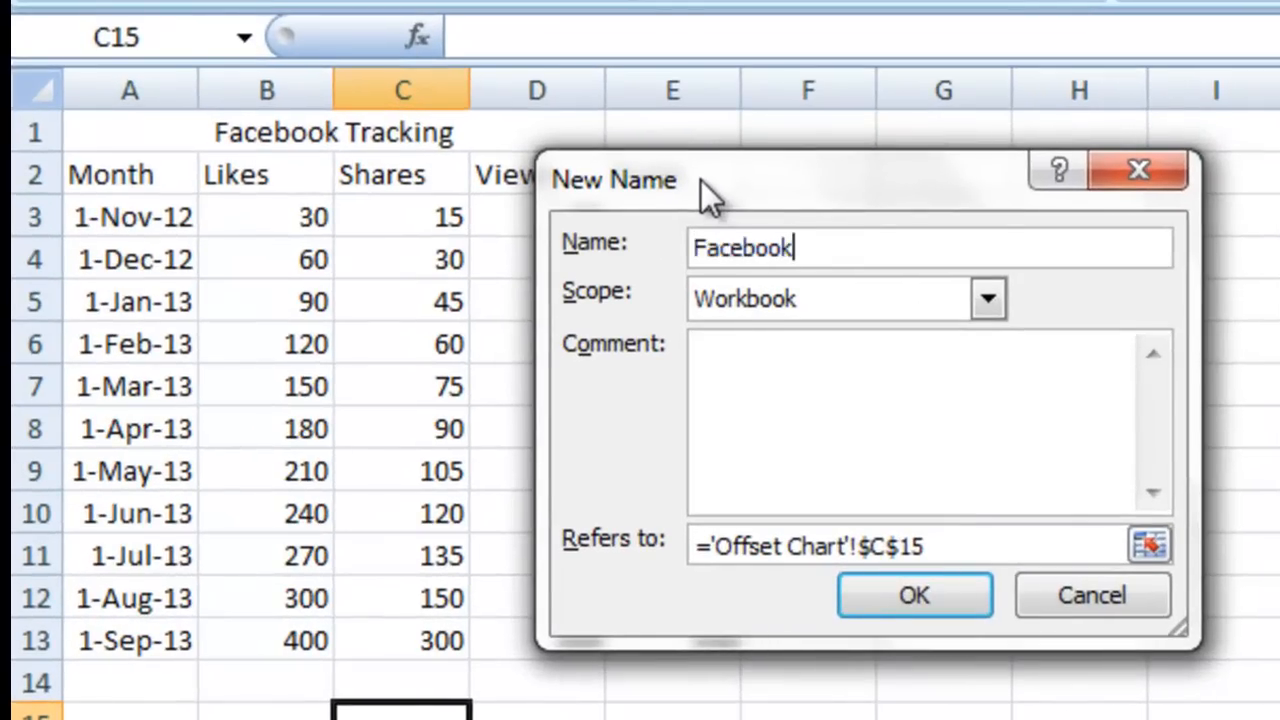
pyautogui.write('Axis')
pyautogui.press('Tab')
pyautogui.press('Tab')
pyautogui.press('Tab')
# Define FacebookAxis as =offset('Offset Chart'!$A$3,,,count($a:$a),1) and save the name.
pyautogui.press('BackSpace')
pyautogui.write('=offset(')
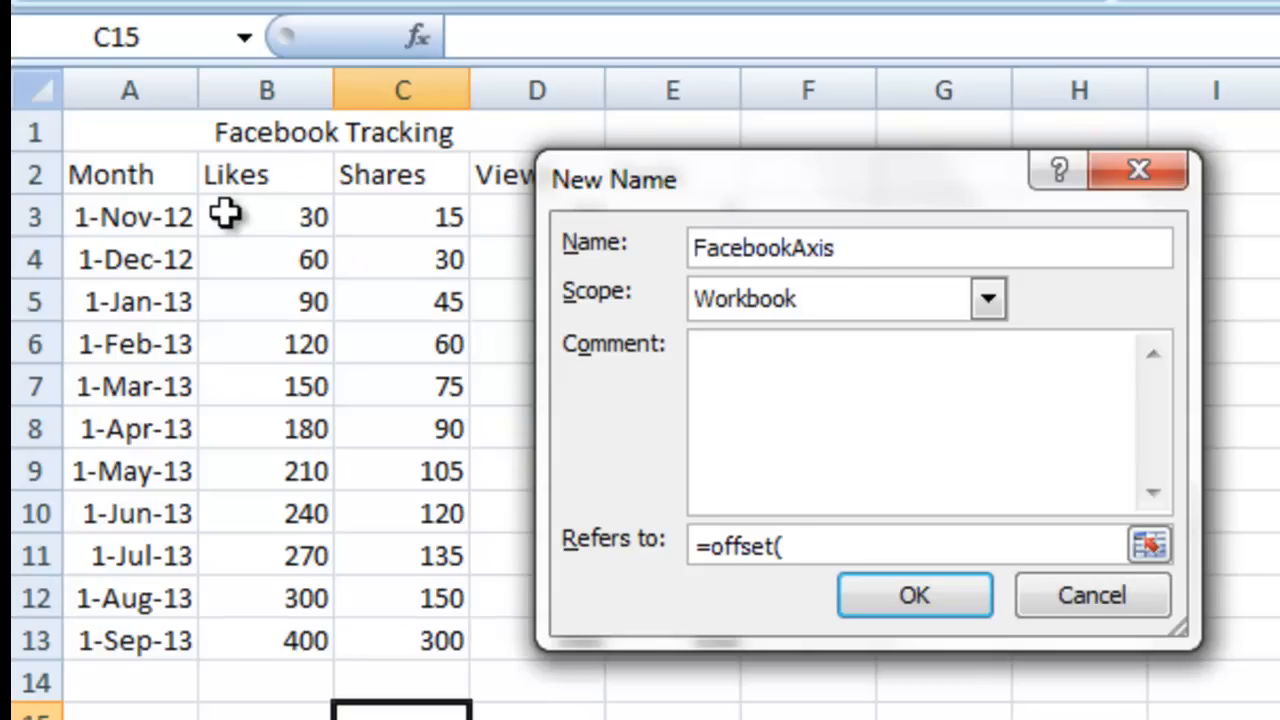
pyautogui.click(140, 213)
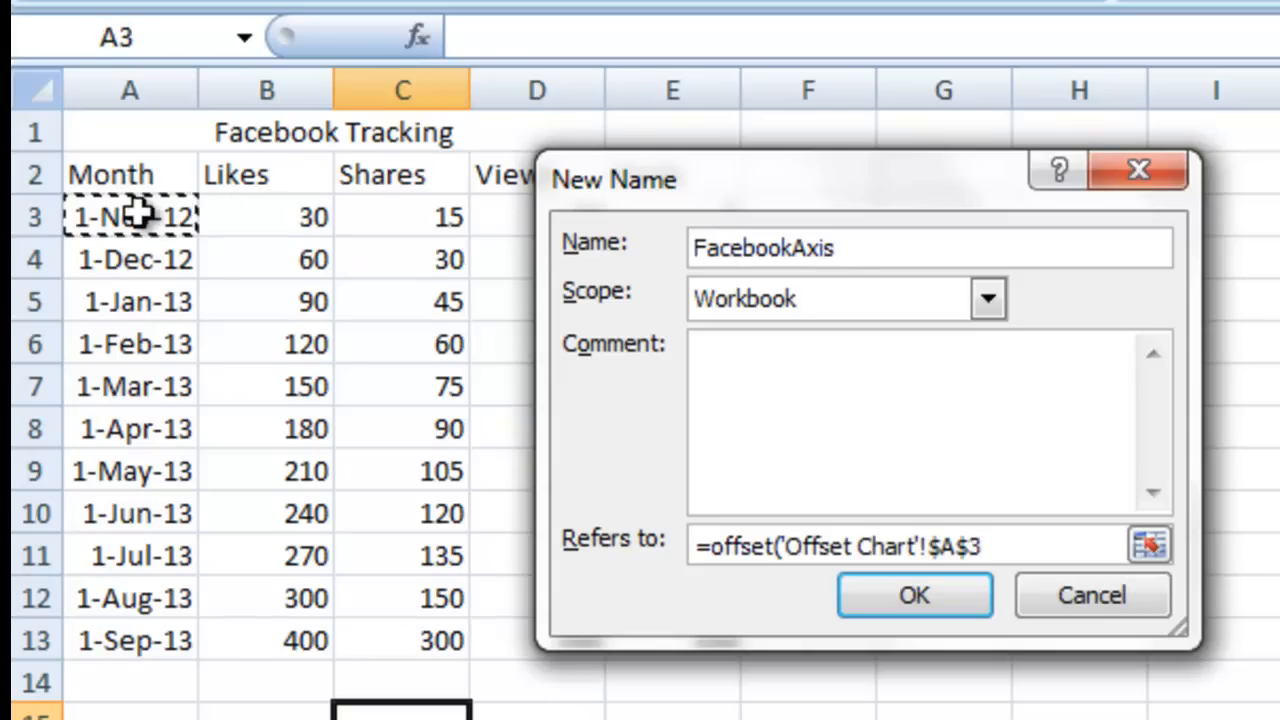
pyautogui.write(',')
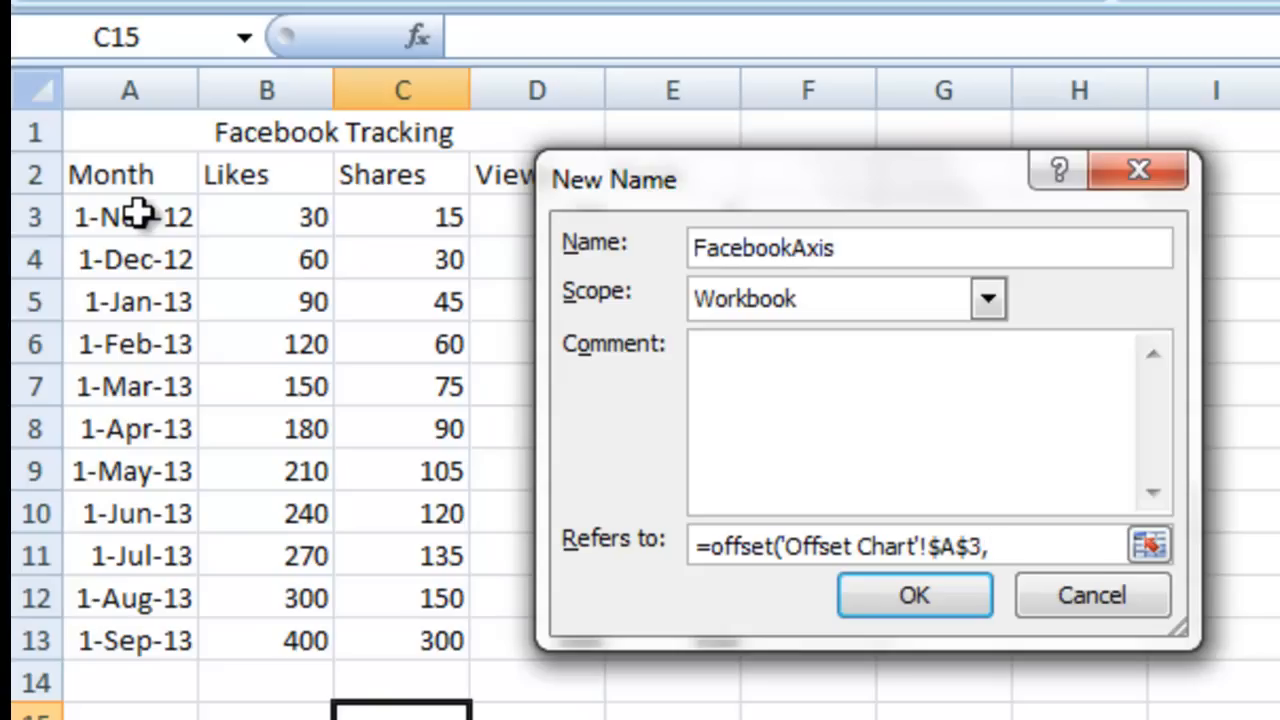
pyautogui.write(',,')
pyautogui.write('count')
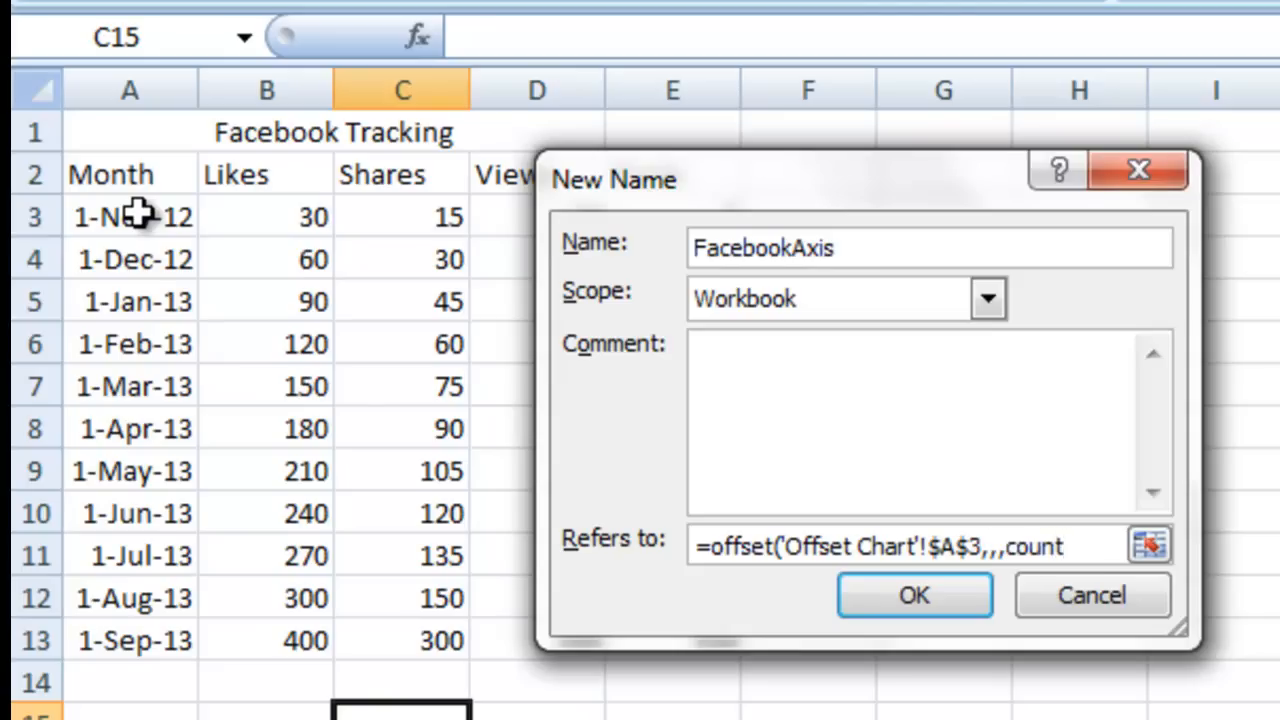
pyautogui.write('($a:$a),')
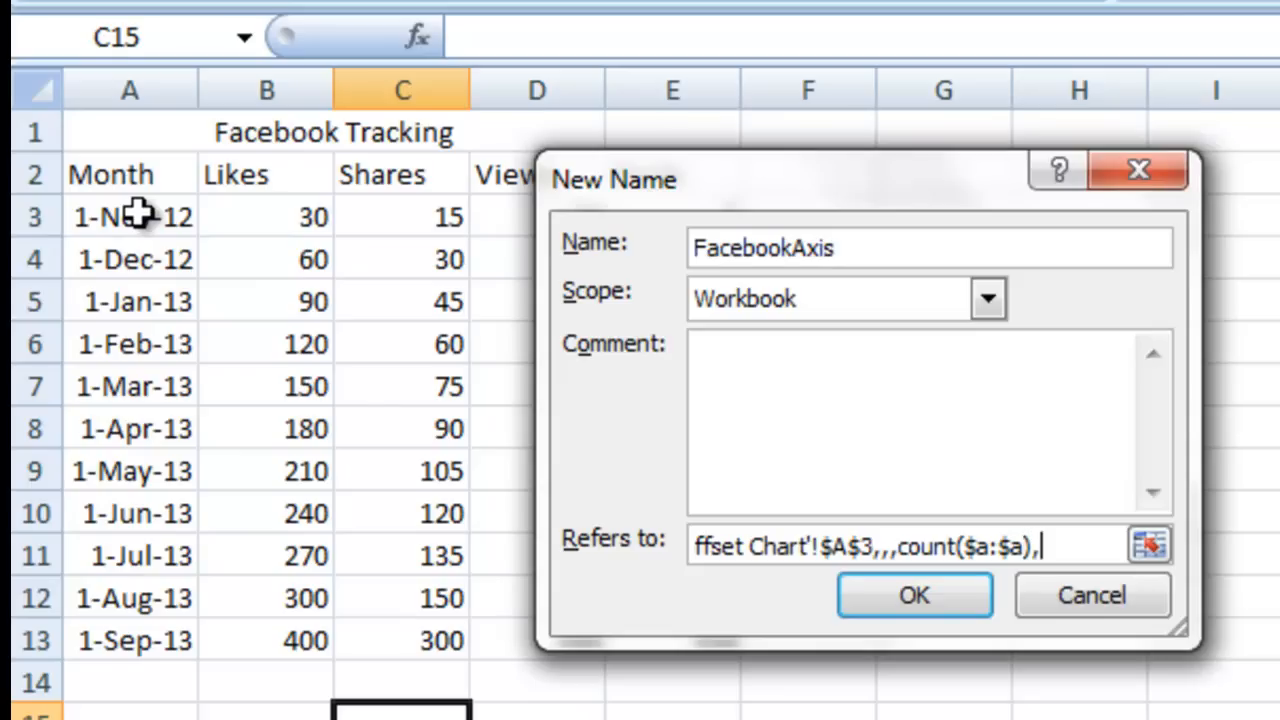
pyautogui.write('1)')
pyautogui.press('Return')
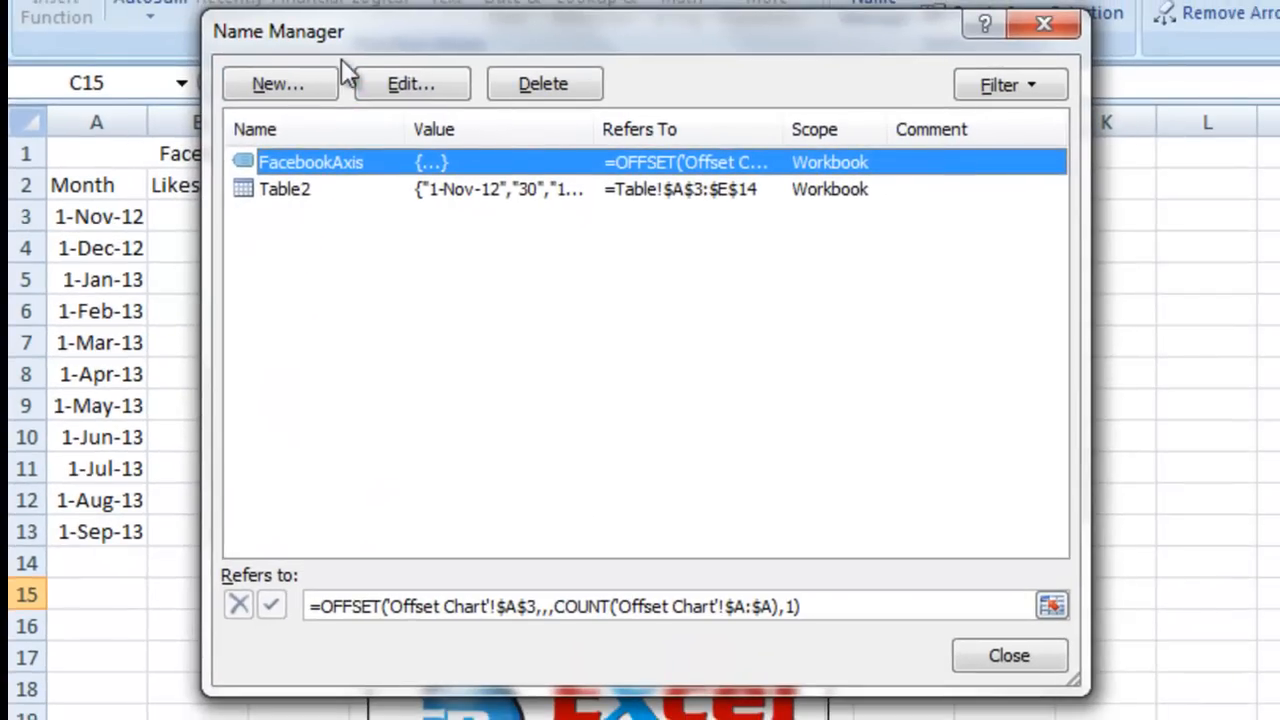
# Check which worksheet cells the FacebookAxis reference covers, comparing its formula with the month column.
pyautogui.moveTo(441, 35); pyautogui.dragTo(540, 26)
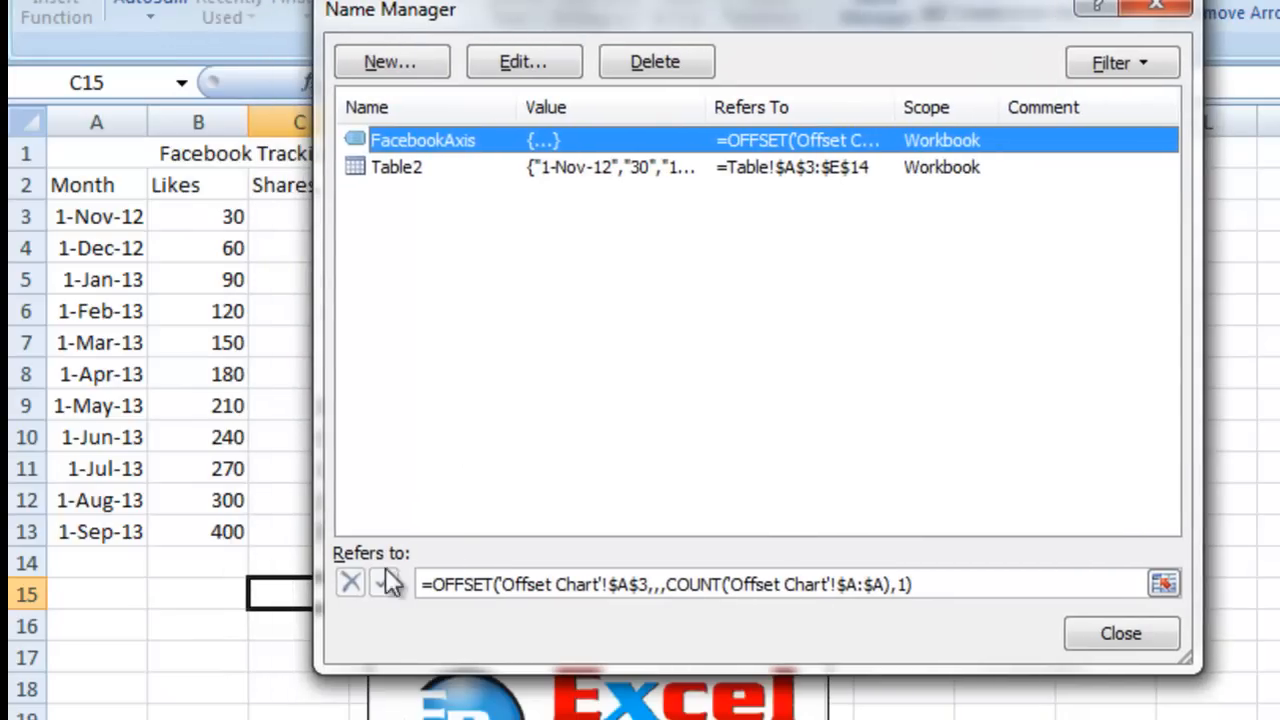
pyautogui.click(454, 584)
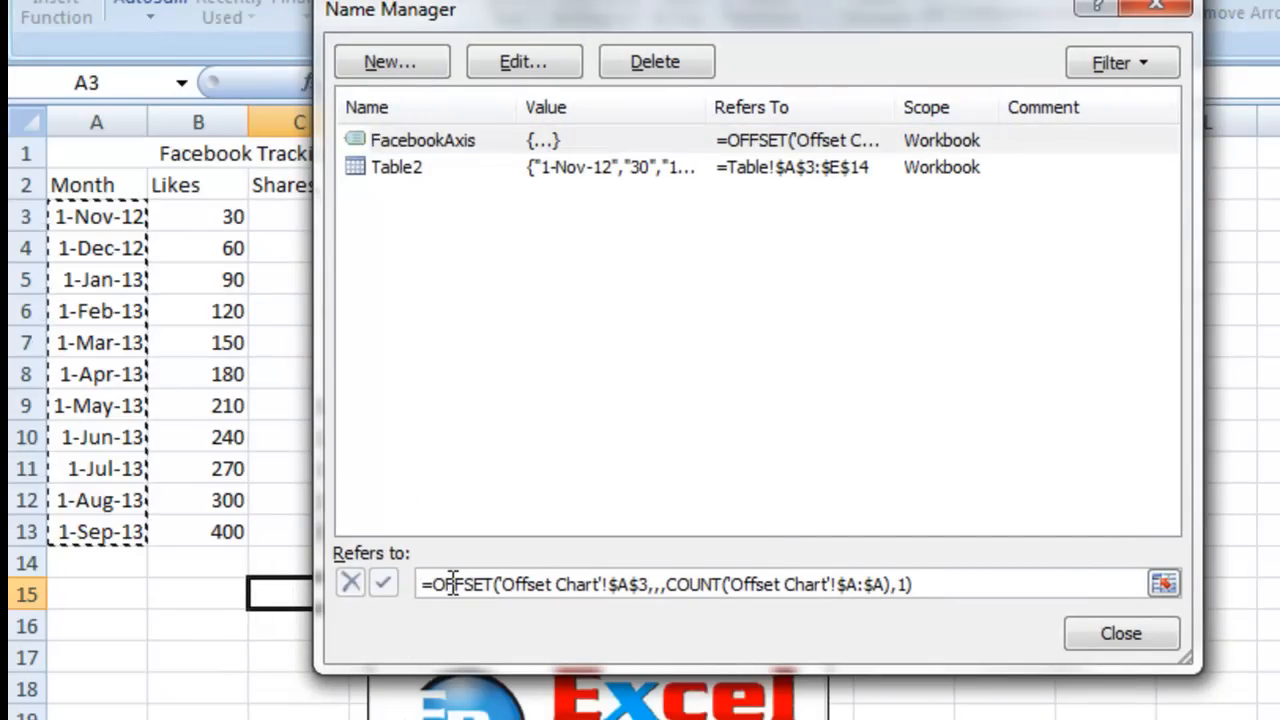
pyautogui.moveTo(920, 594); pyautogui.dragTo(754, 597)
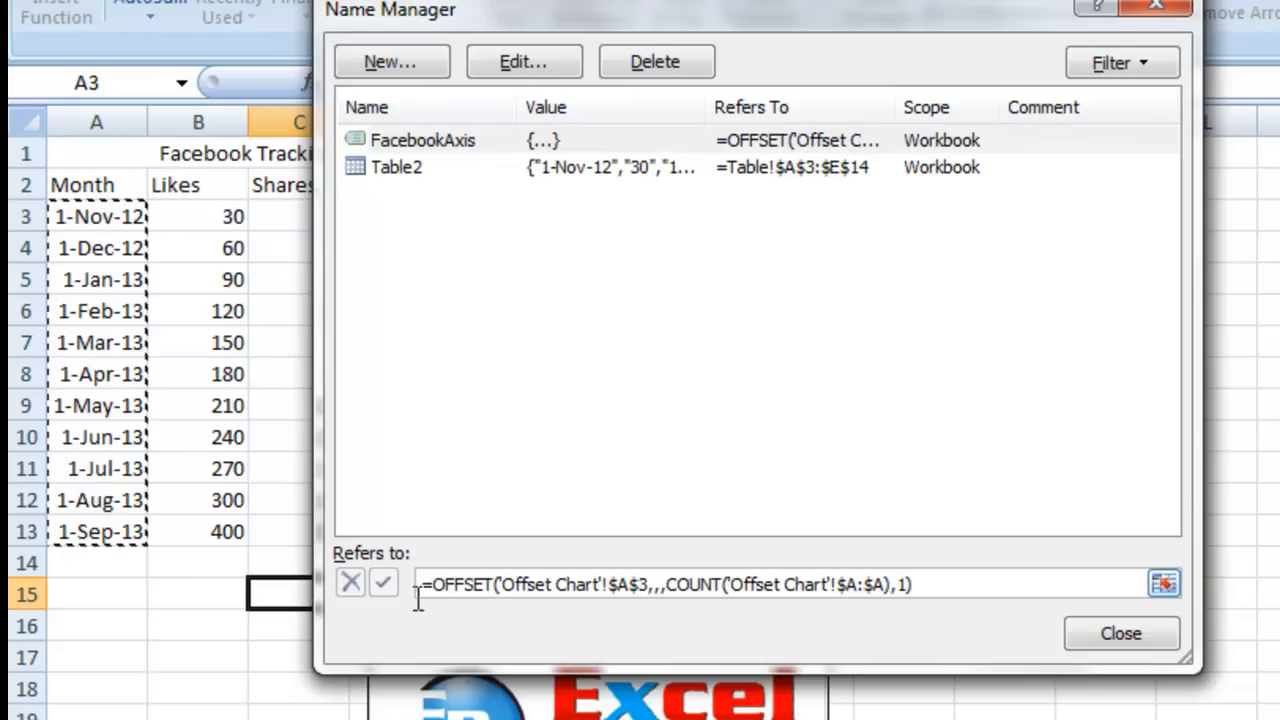
pyautogui.click(490, 166)
pyautogui.click(487, 147)
pyautogui.click(529, 586)
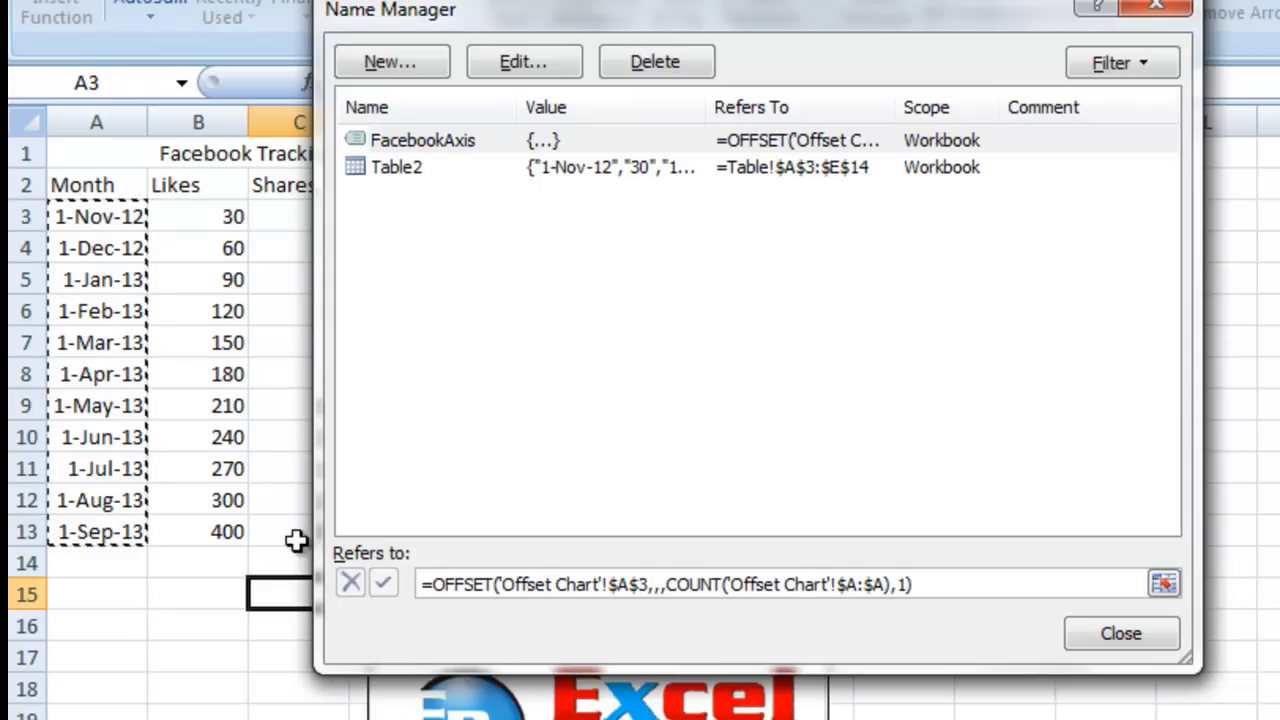
# Start another workbook-scoped defined name called FacebookLikes.
pyautogui.click(396, 60)
pyautogui.write('Facebook')
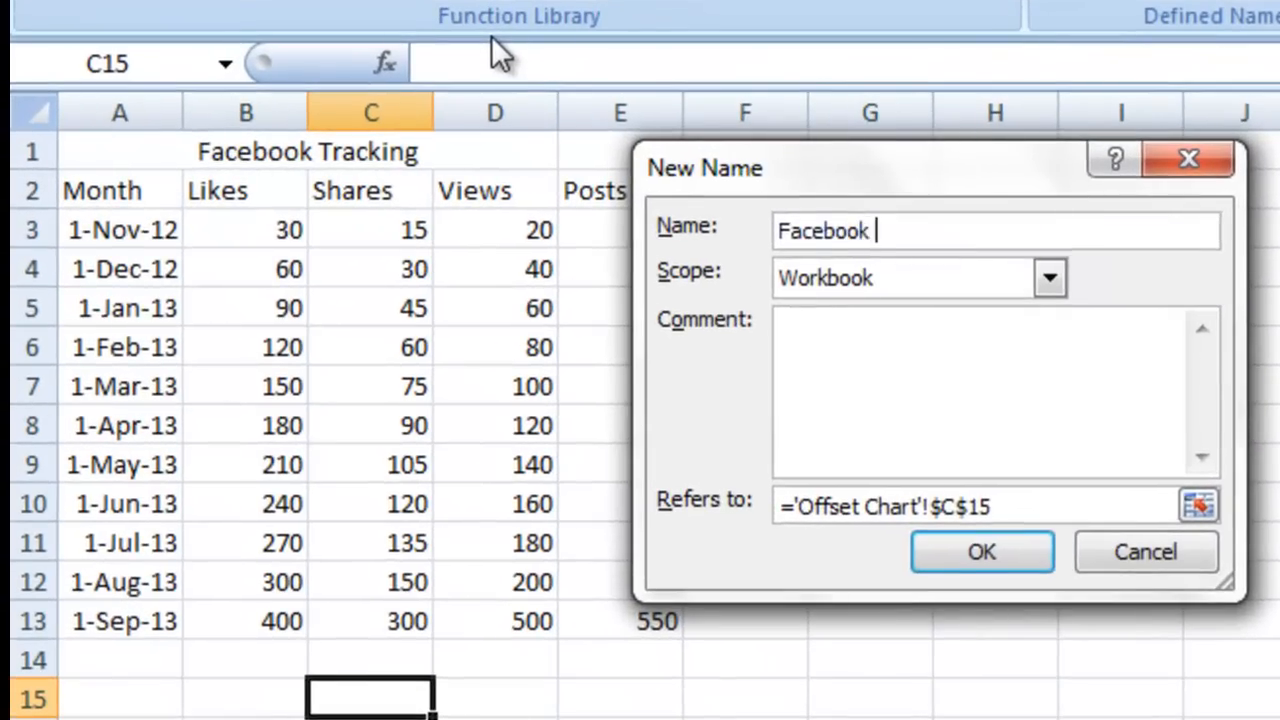
pyautogui.press('BackSpace')
pyautogui.write('Likes')
pyautogui.press('Tab')
pyautogui.press('Tab')
pyautogui.press('Tab')
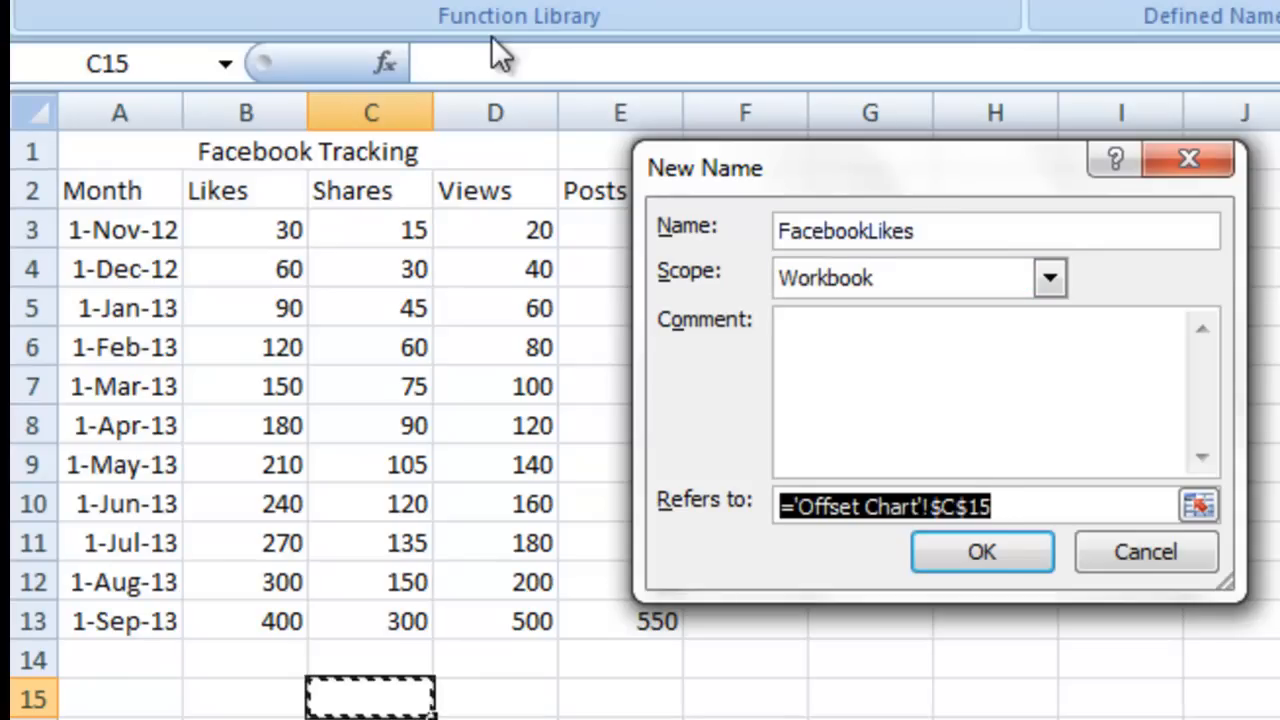
# Define FacebookLikes as =offset('Offset Chart'!$B$3,,,count($b:$B),1) and save the name.
pyautogui.press('BackSpace')
pyautogui.write('=offset(')
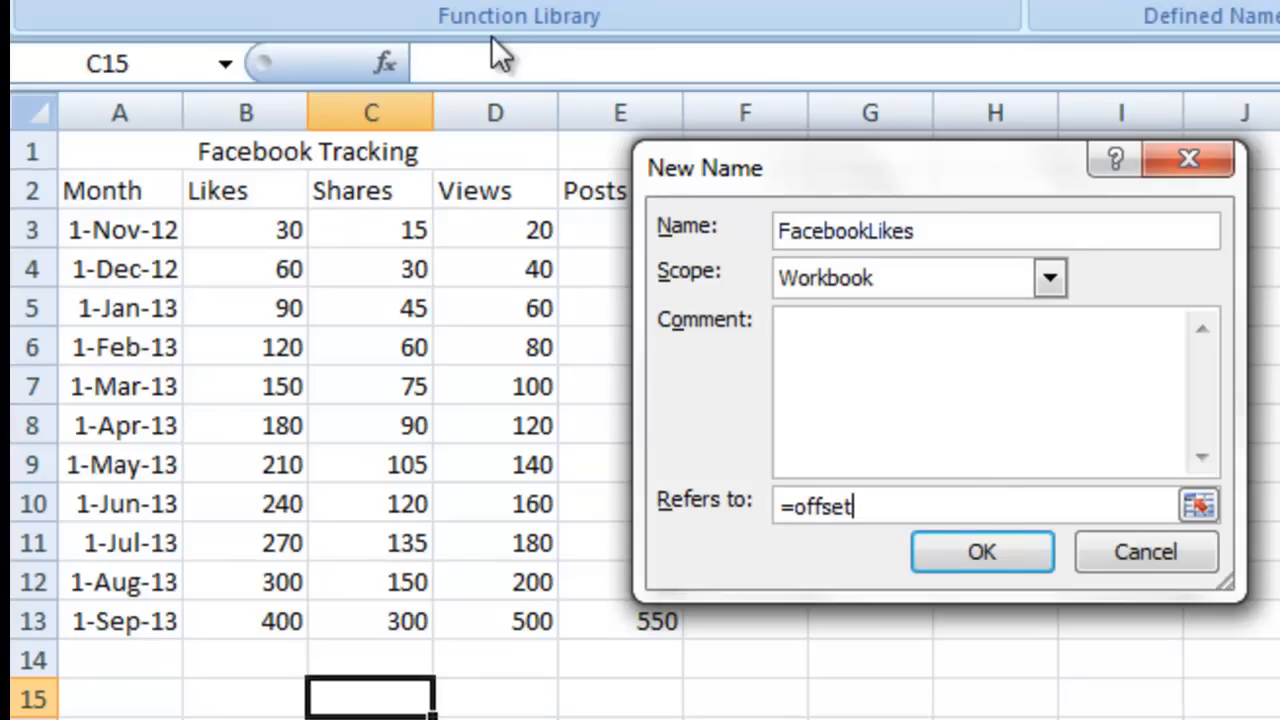
pyautogui.click(272, 230)
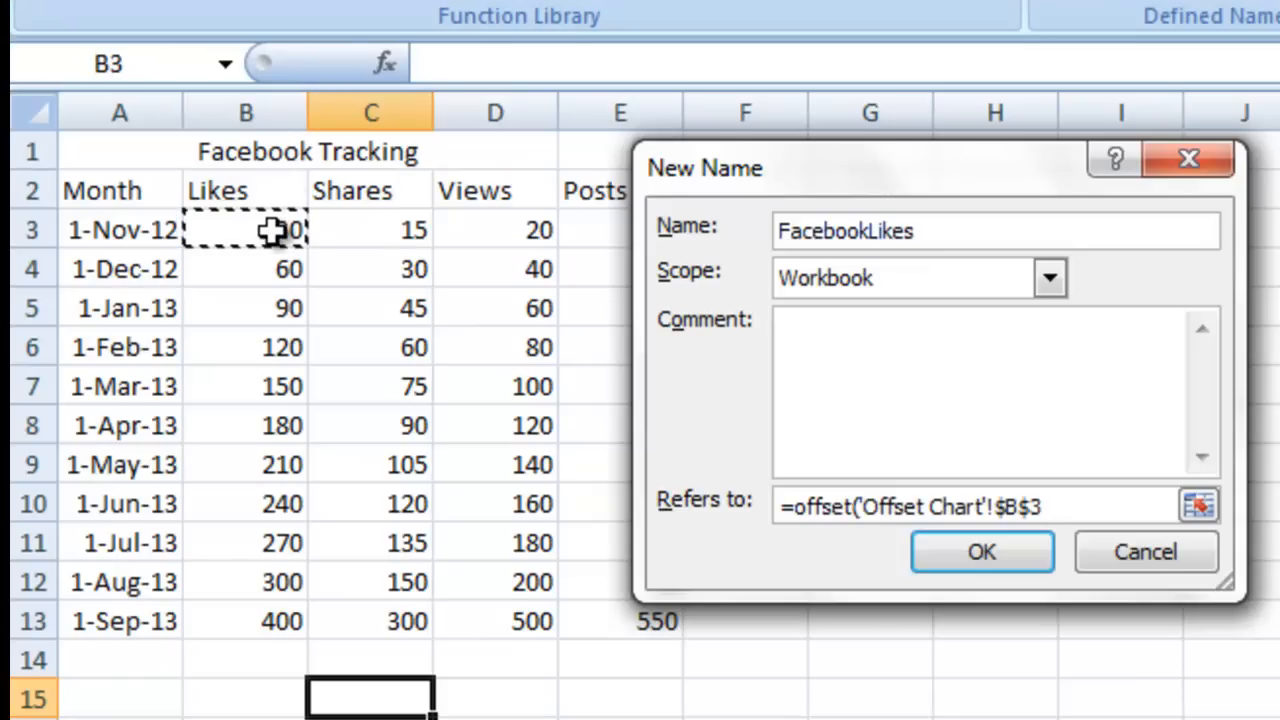
pyautogui.write(',')
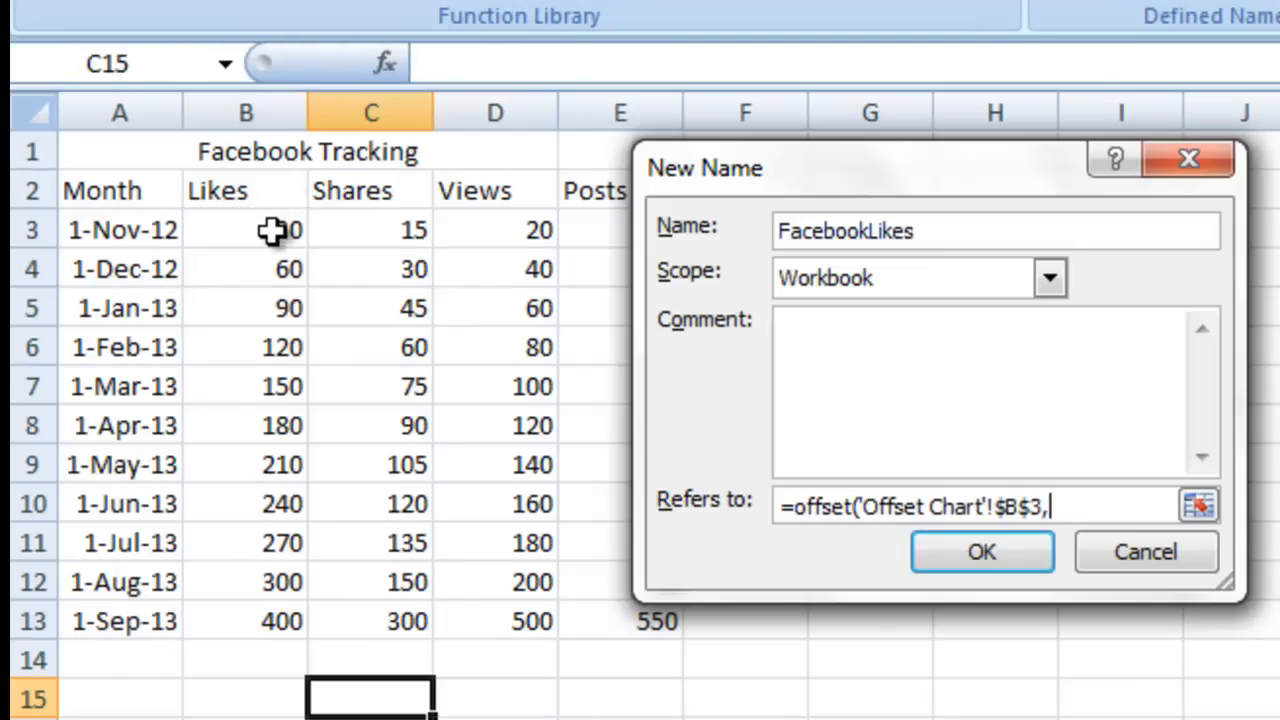
pyautogui.write(',')
pyautogui.write(',(count(')
pyautogui.press('BackSpace')
pyautogui.press('BackSpace')
pyautogui.press('BackSpace')
pyautogui.press('BackSpace')
pyautogui.press('BackSpace')
pyautogui.press('BackSpace')
pyautogui.press('BackSpace')
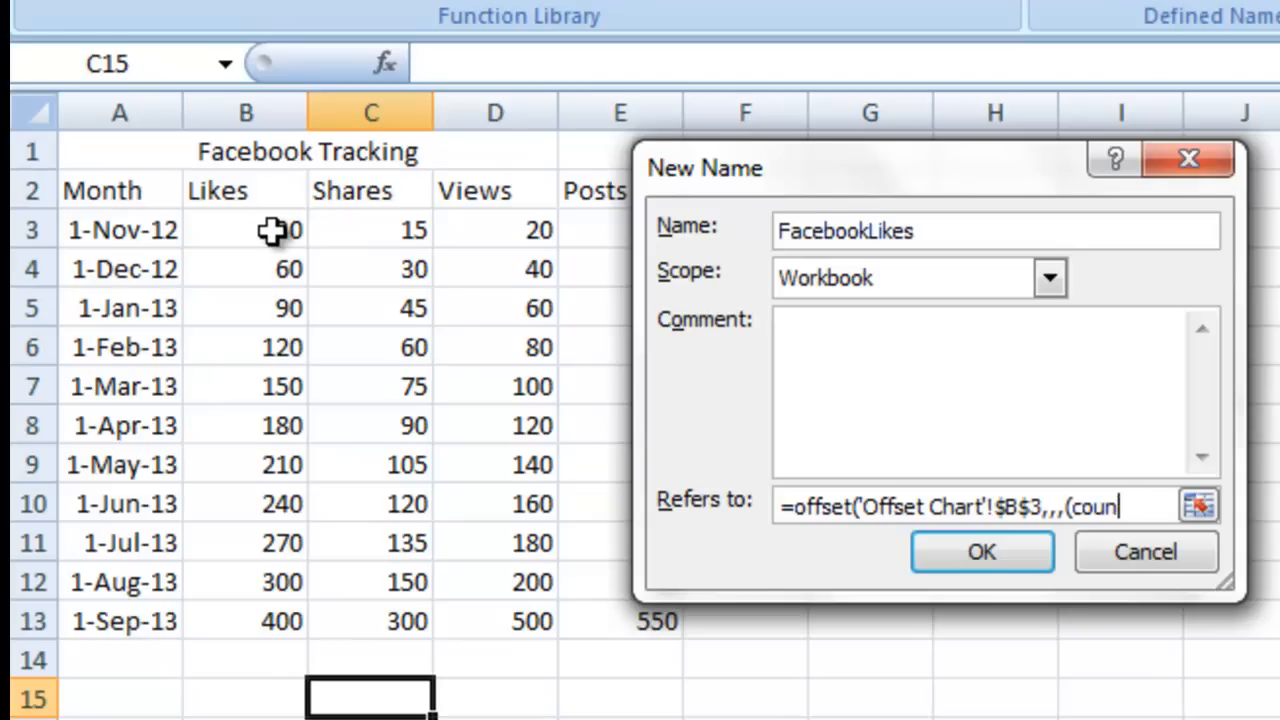
pyautogui.write('count(')
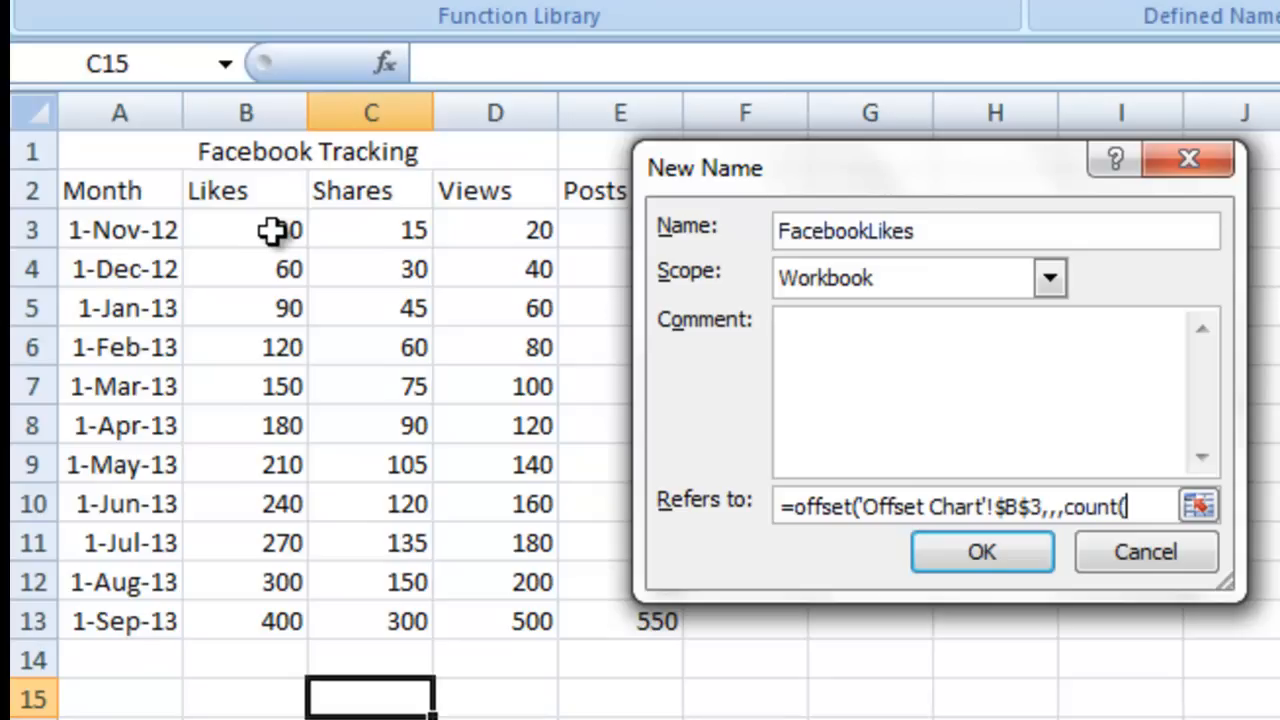
pyautogui.write('$b:$B')
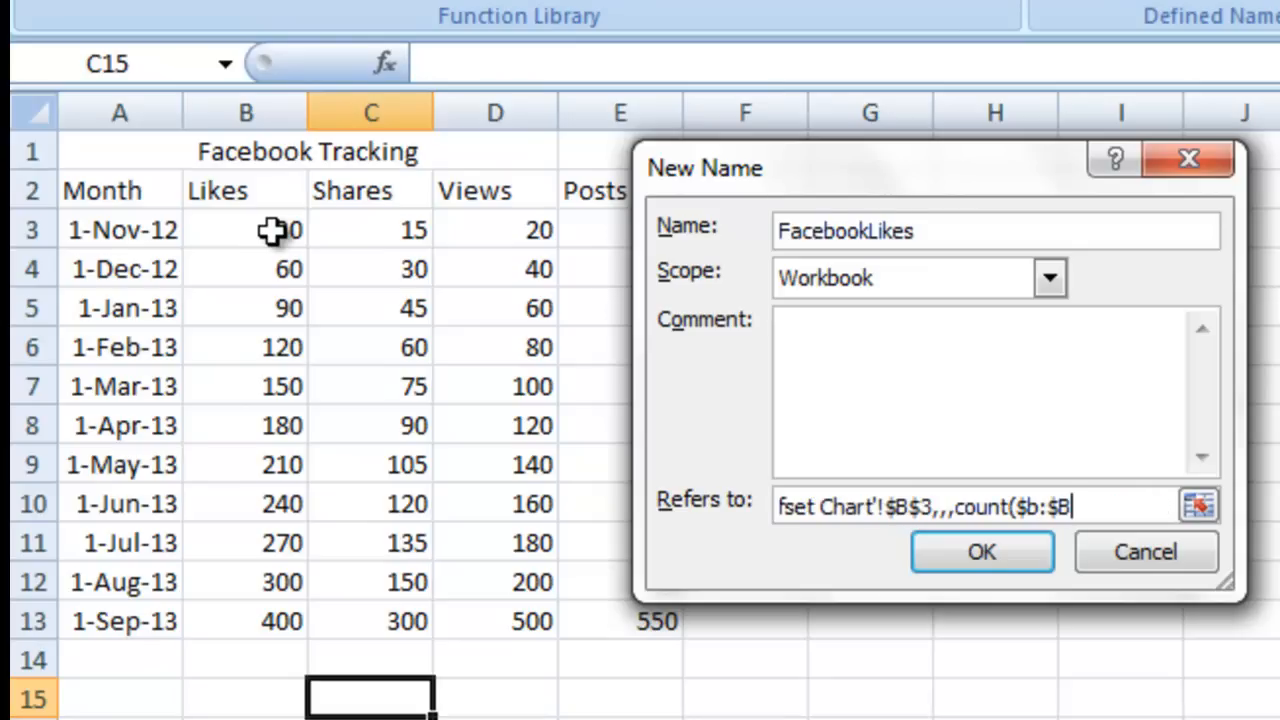
pyautogui.write('),')
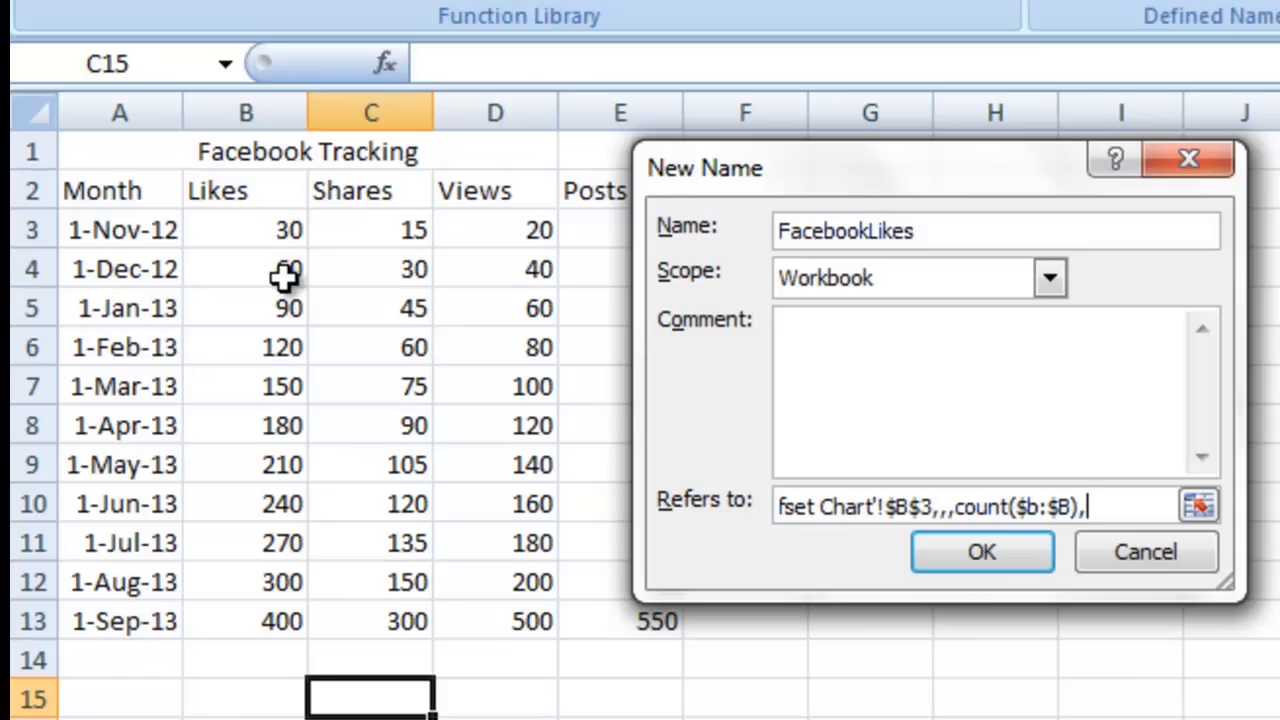
pyautogui.write('1)')
pyautogui.press('Return')
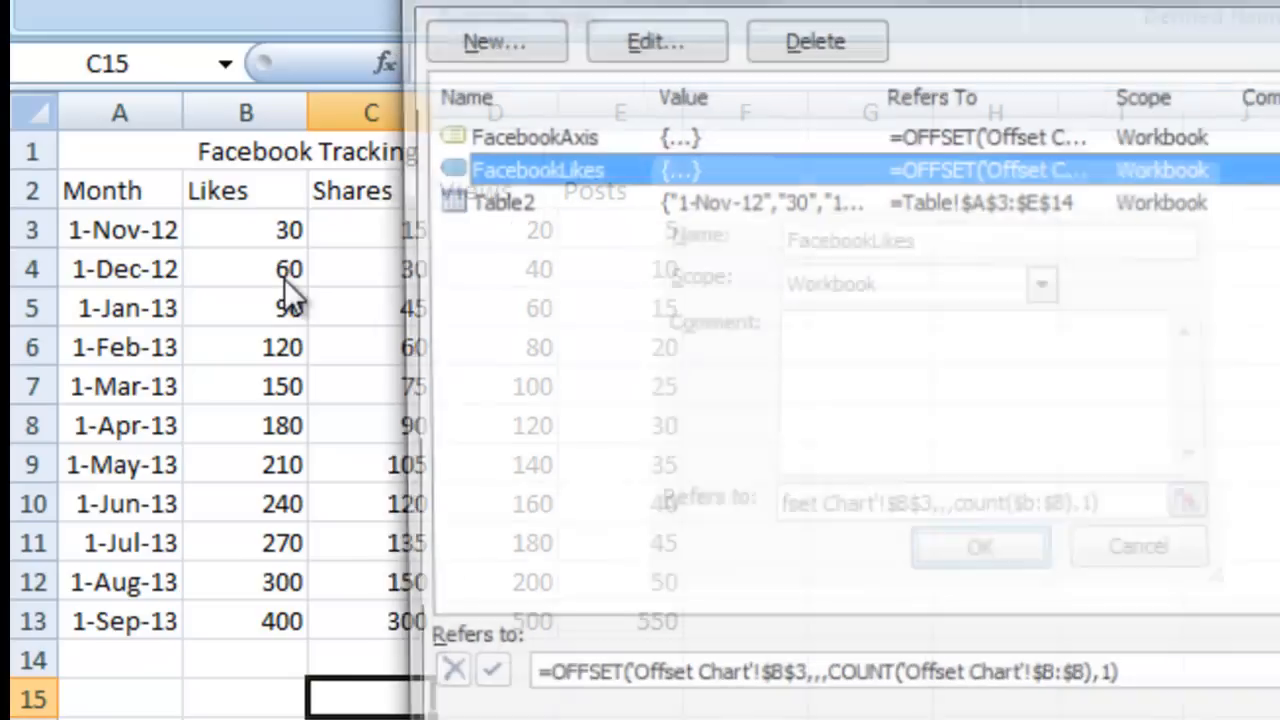
# Start another workbook-scoped defined name called FacebookShares.
pyautogui.click(520, 32)
pyautogui.write('Sha')
pyautogui.press('BackSpace')
pyautogui.press('BackSpace')
pyautogui.press('BackSpace')
pyautogui.write('Faces')
pyautogui.press('BackSpace')
pyautogui.write('bookShares')
pyautogui.press('Tab')
pyautogui.press('Tab')
pyautogui.press('Tab')
# Define FacebookShares as =offset('Offset Chart'!$C$3,,,count($c:$c),1) and save the name.
pyautogui.write('=')
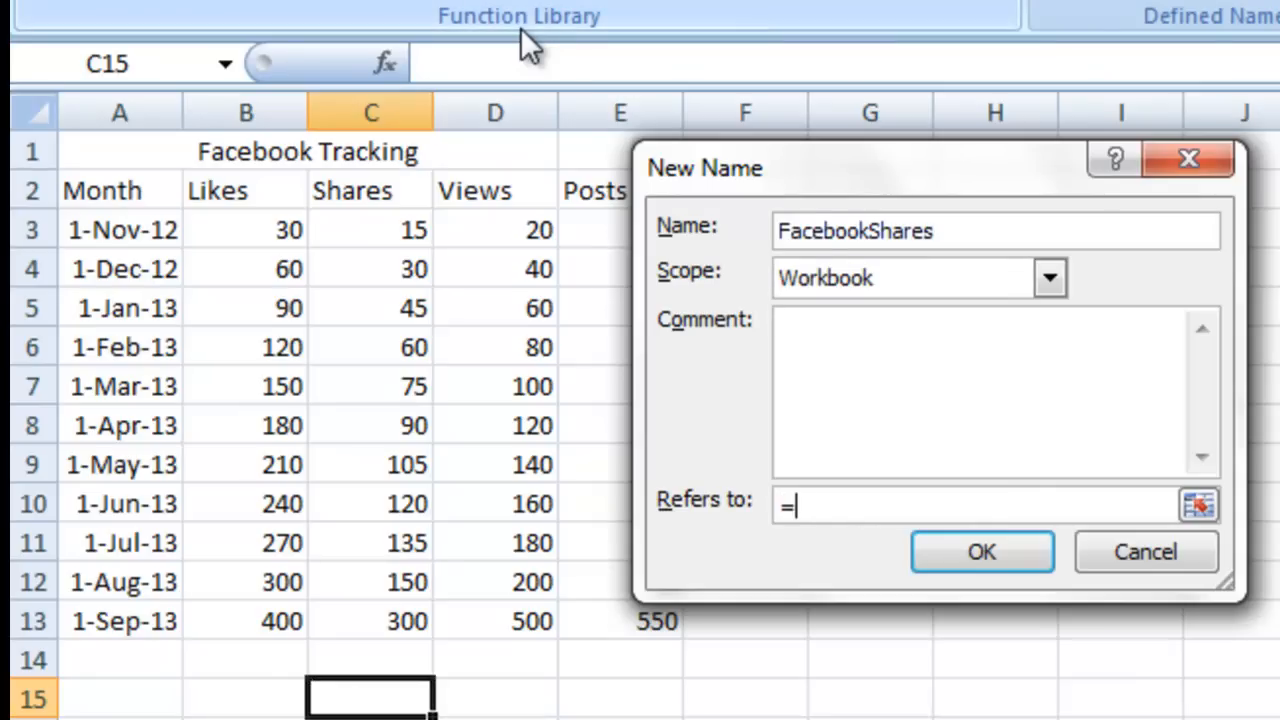
pyautogui.write('offset(')
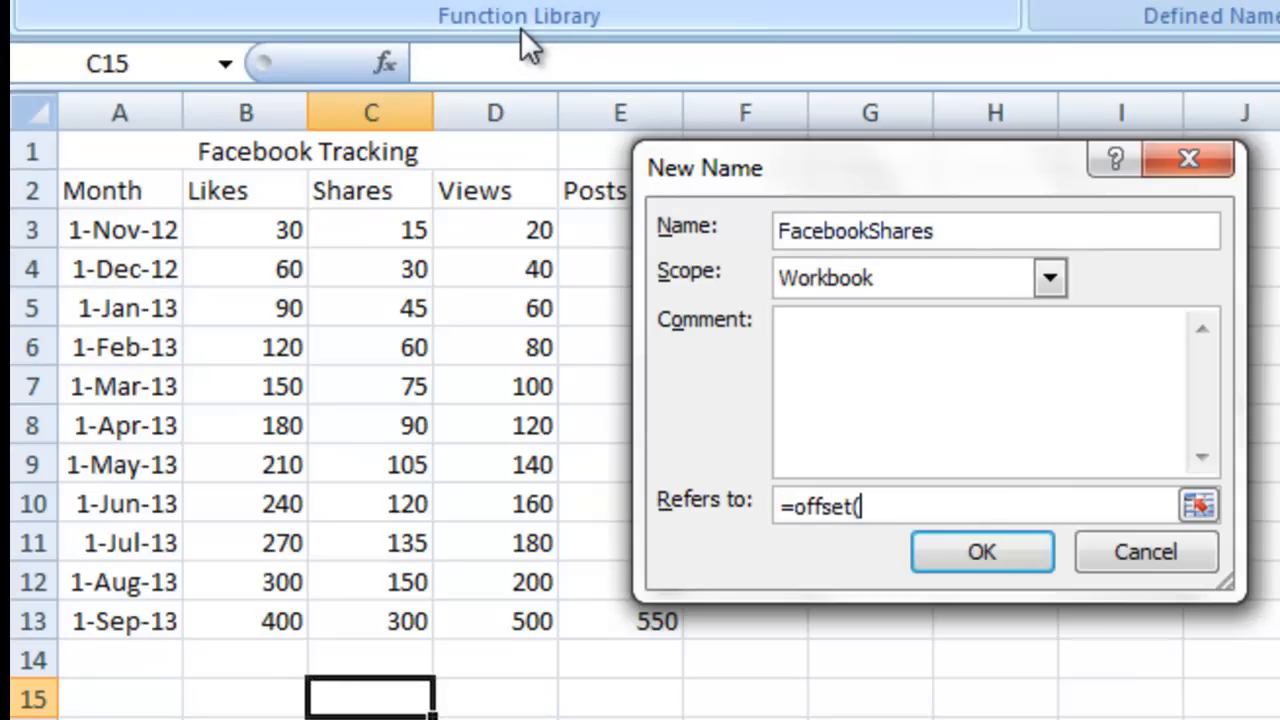
pyautogui.click(377, 240)
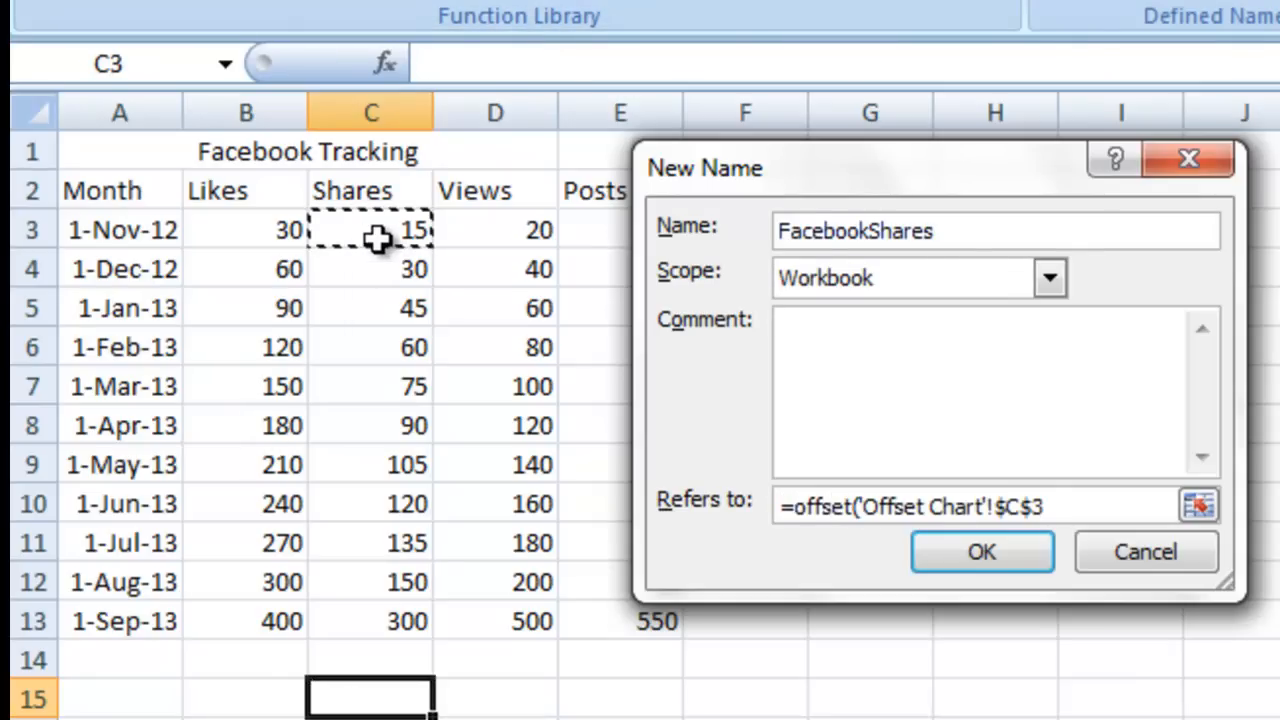
pyautogui.write(',')
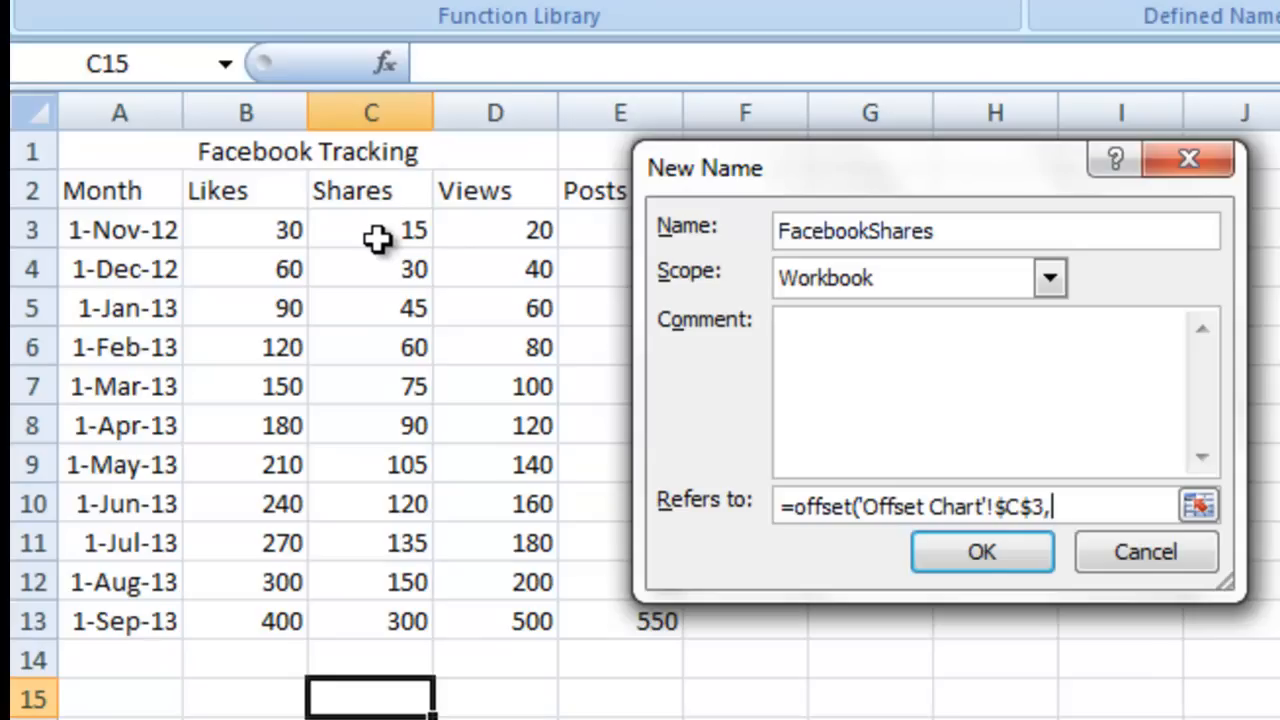
pyautogui.write(',,count(')
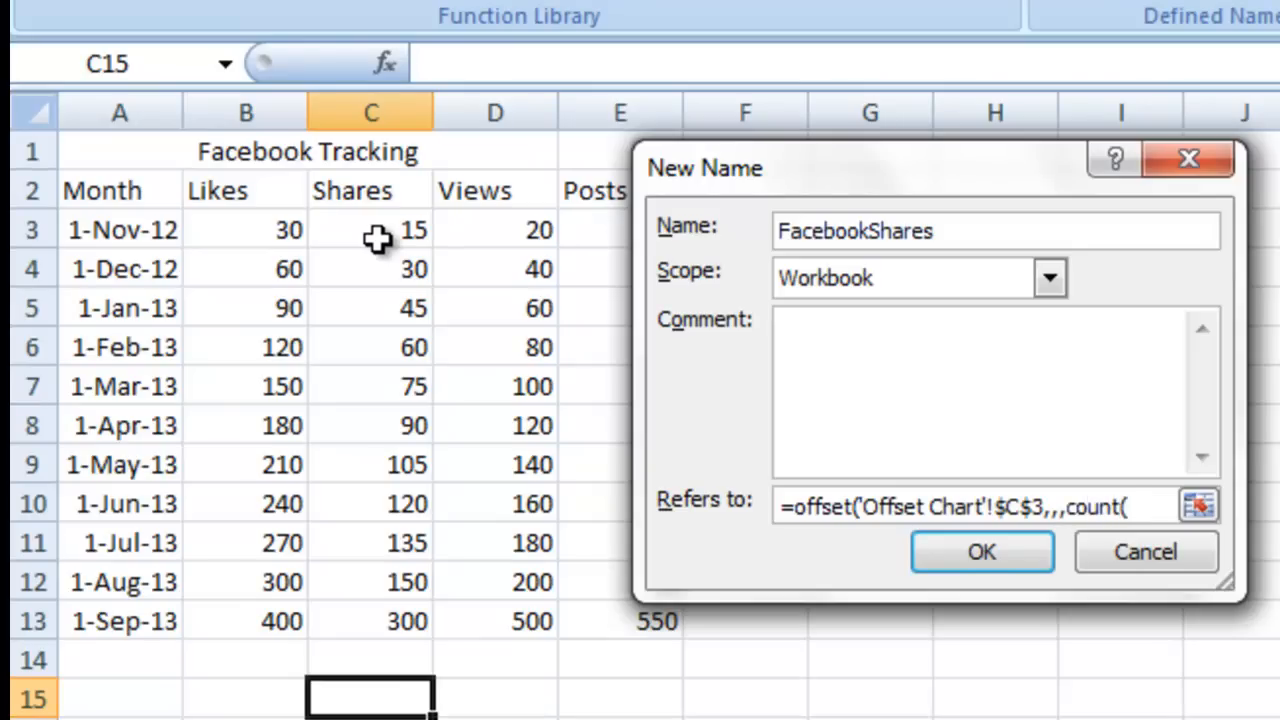
pyautogui.write('$c:$c),1')
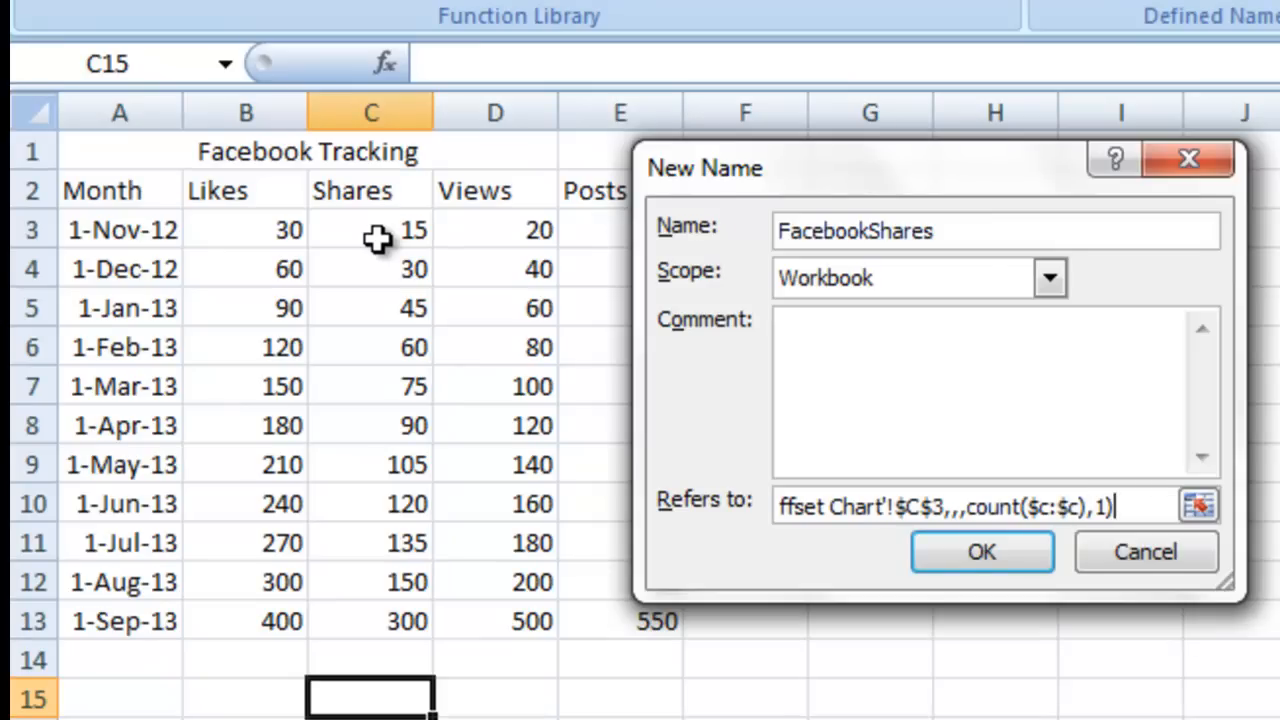
pyautogui.press('Return')
# Start another workbook-scoped defined name called FacebookViews.
pyautogui.click(505, 38)
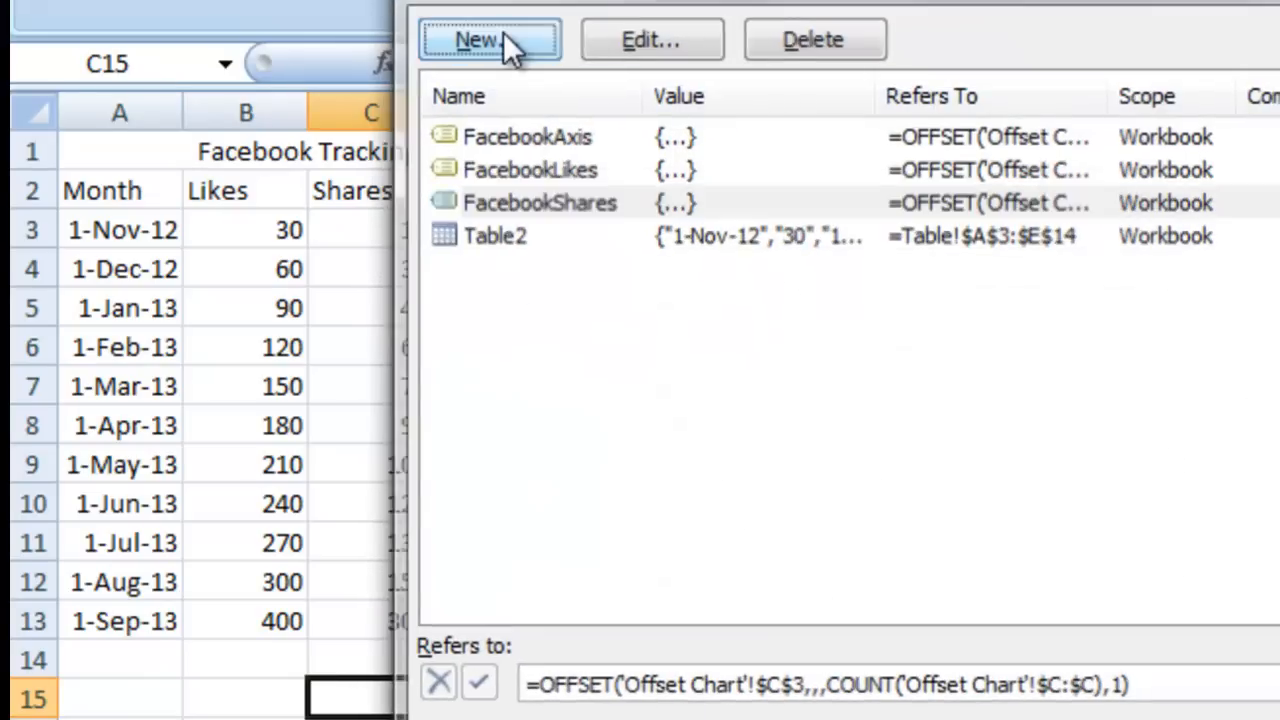
pyautogui.write('Facebo')
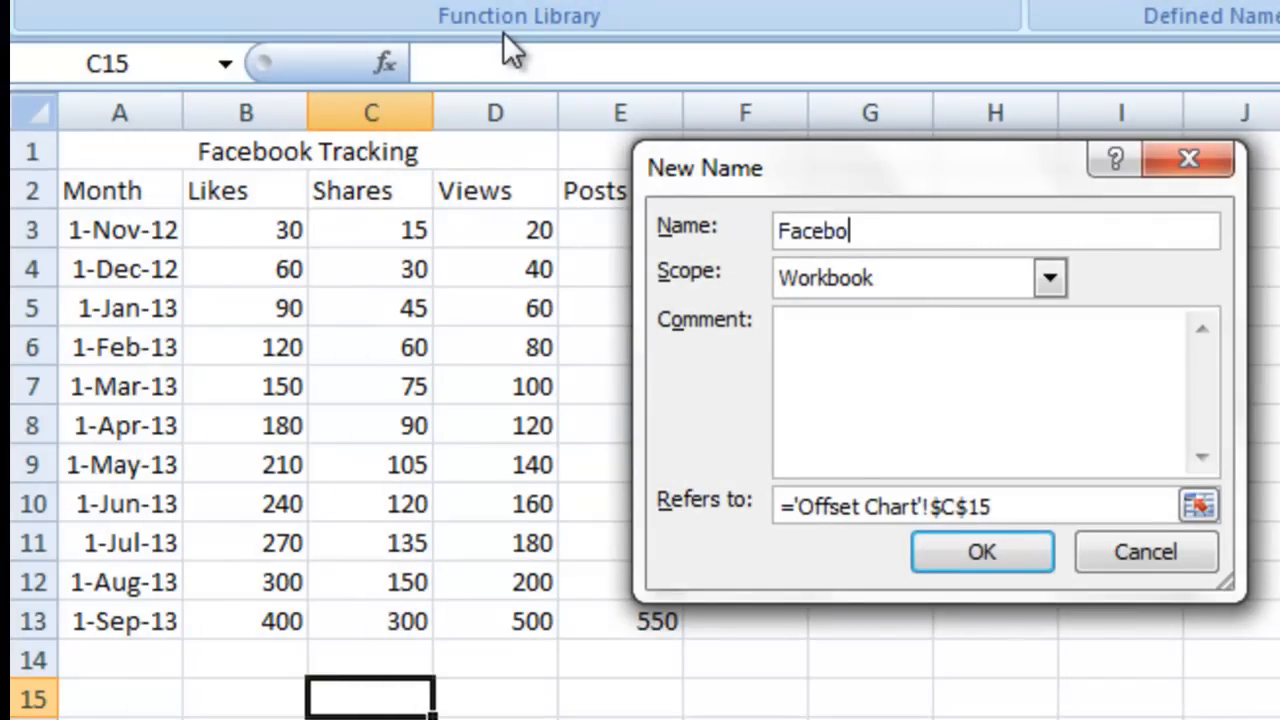
pyautogui.write('okViews')
pyautogui.press('Tab')
pyautogui.press('Tab')
pyautogui.press('Tab')
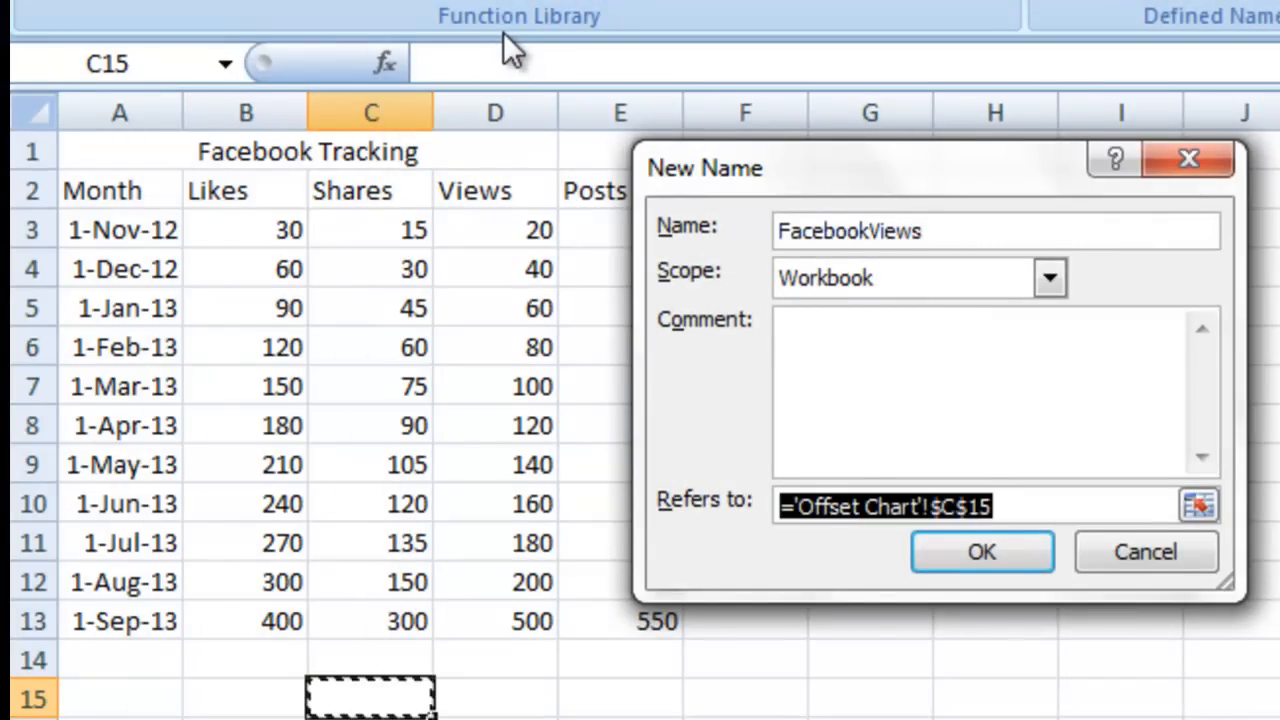
# Define FacebookViews as =offset('Offset Chart'!$D$3,,,count($D:$D),1) and save the name.
pyautogui.write('=offset(')
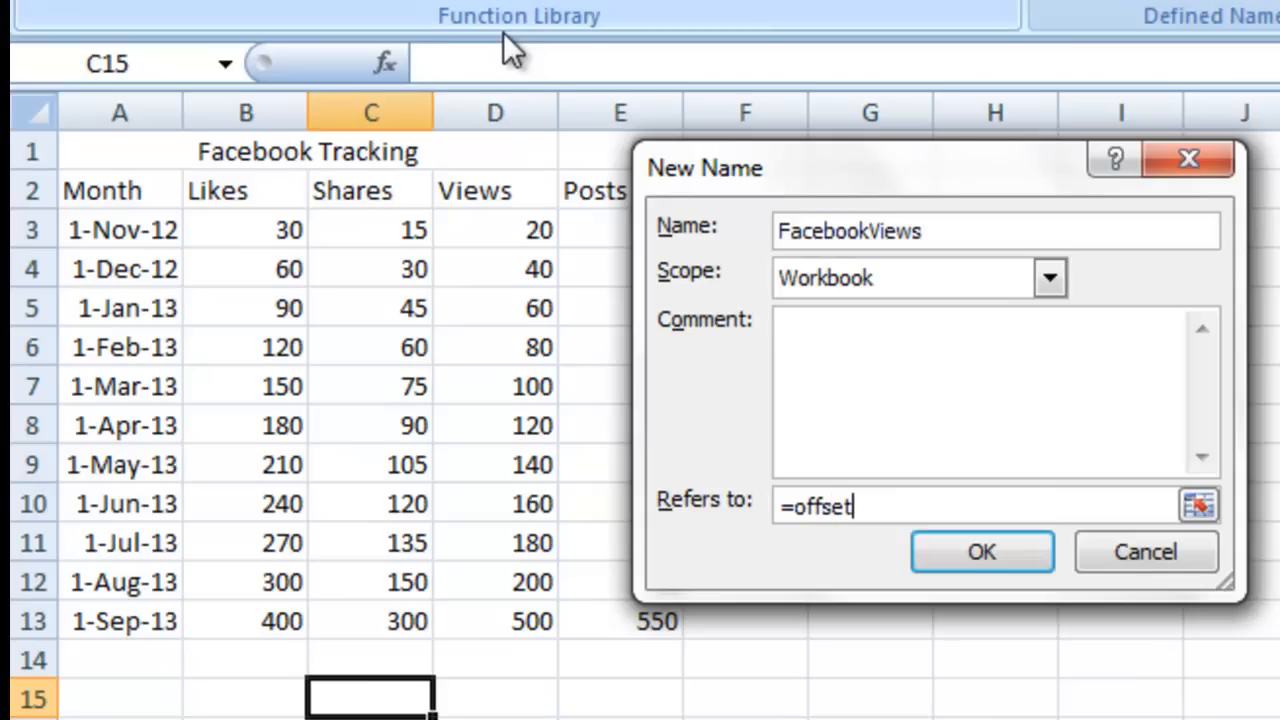
pyautogui.click(503, 230)
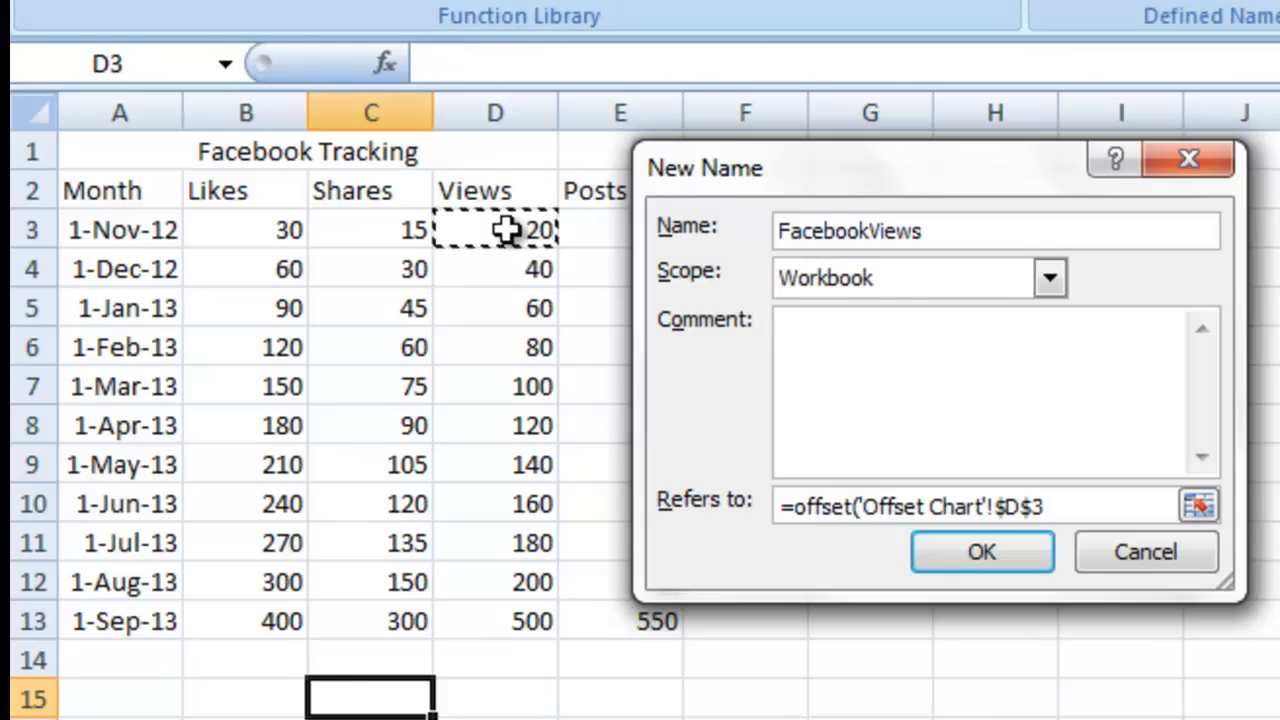
pyautogui.write(',,,')
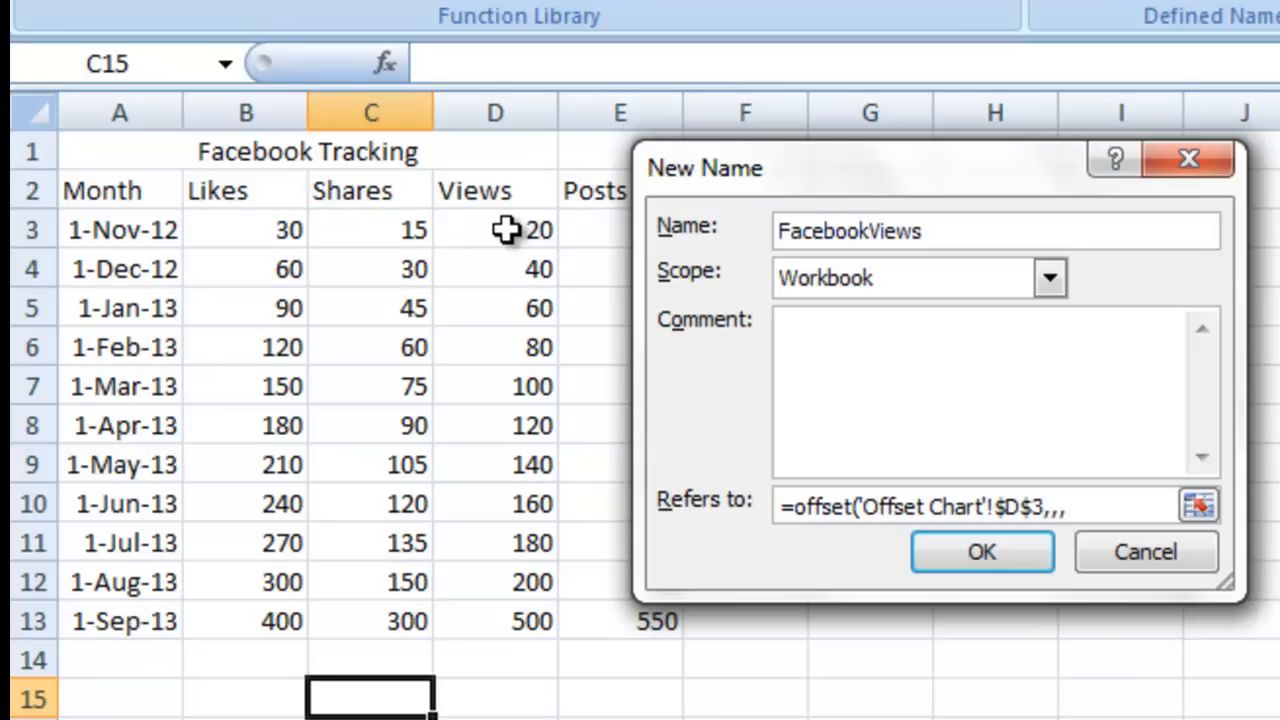
pyautogui.write('count($d:$')
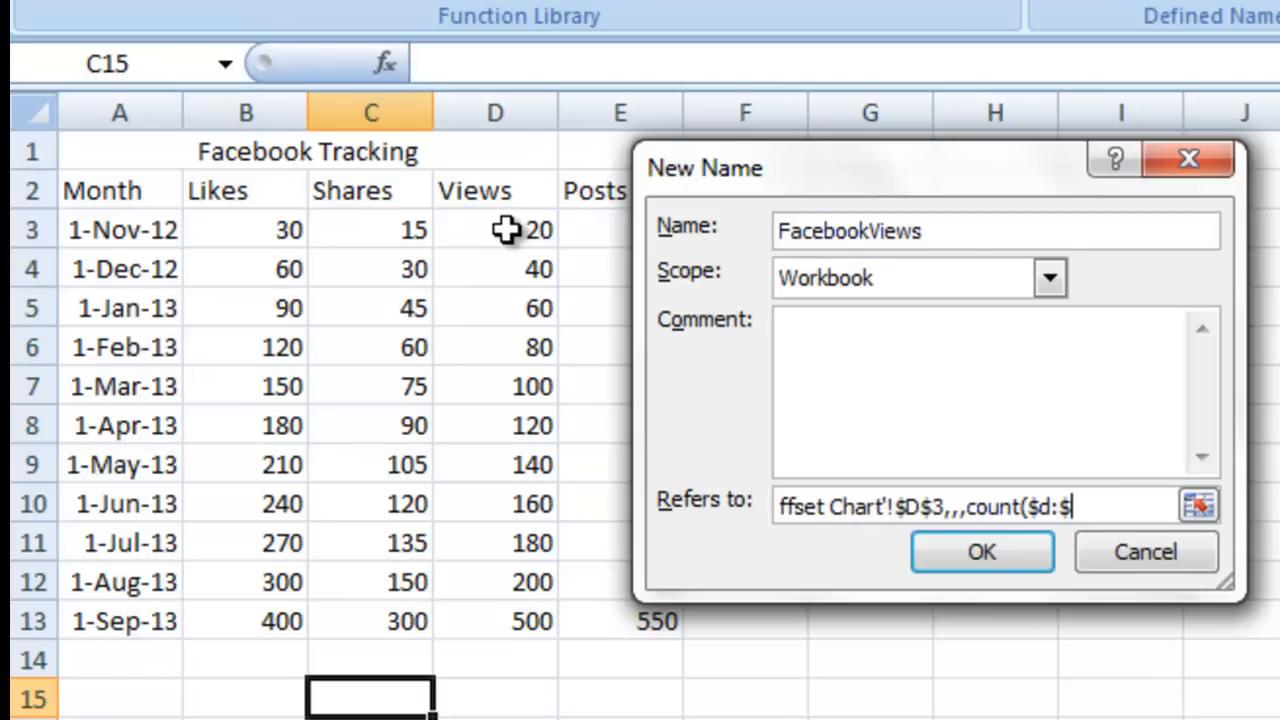
pyautogui.write('D),1)')
pyautogui.press('Return')
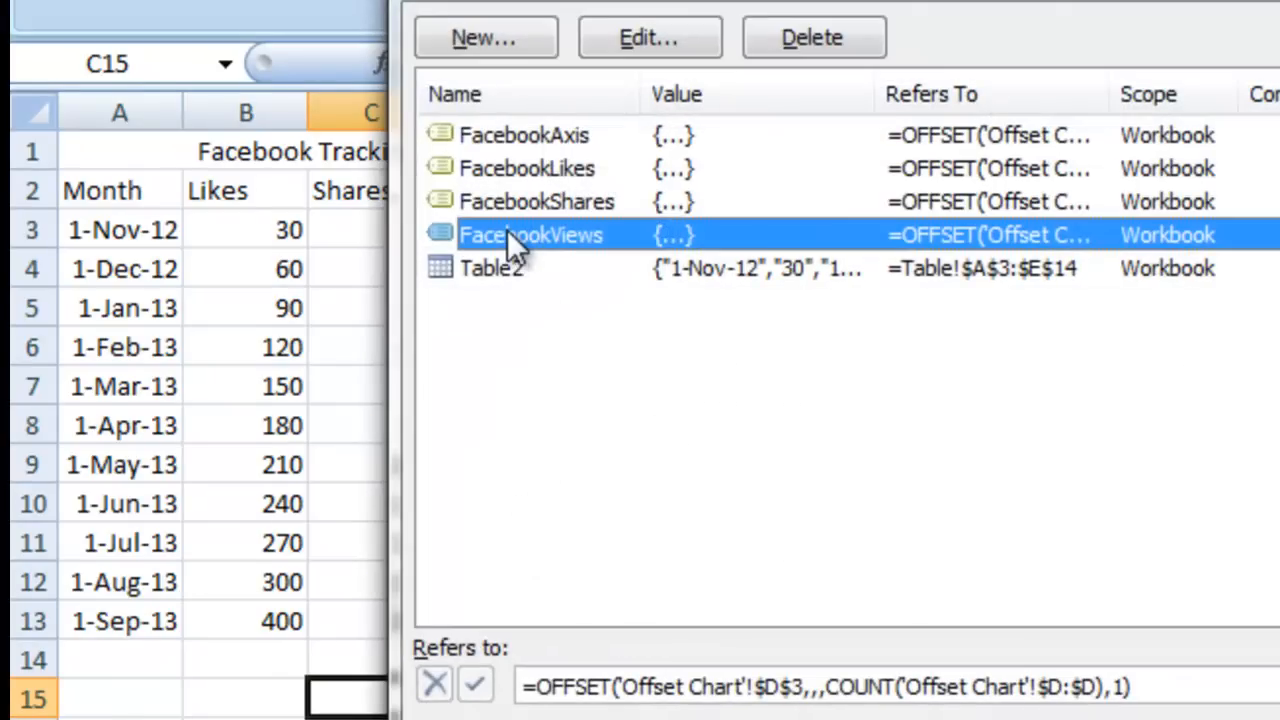
# Start another workbook-scoped defined name called FacebookPosts.
pyautogui.click(516, 37)
pyautogui.write('Fa')
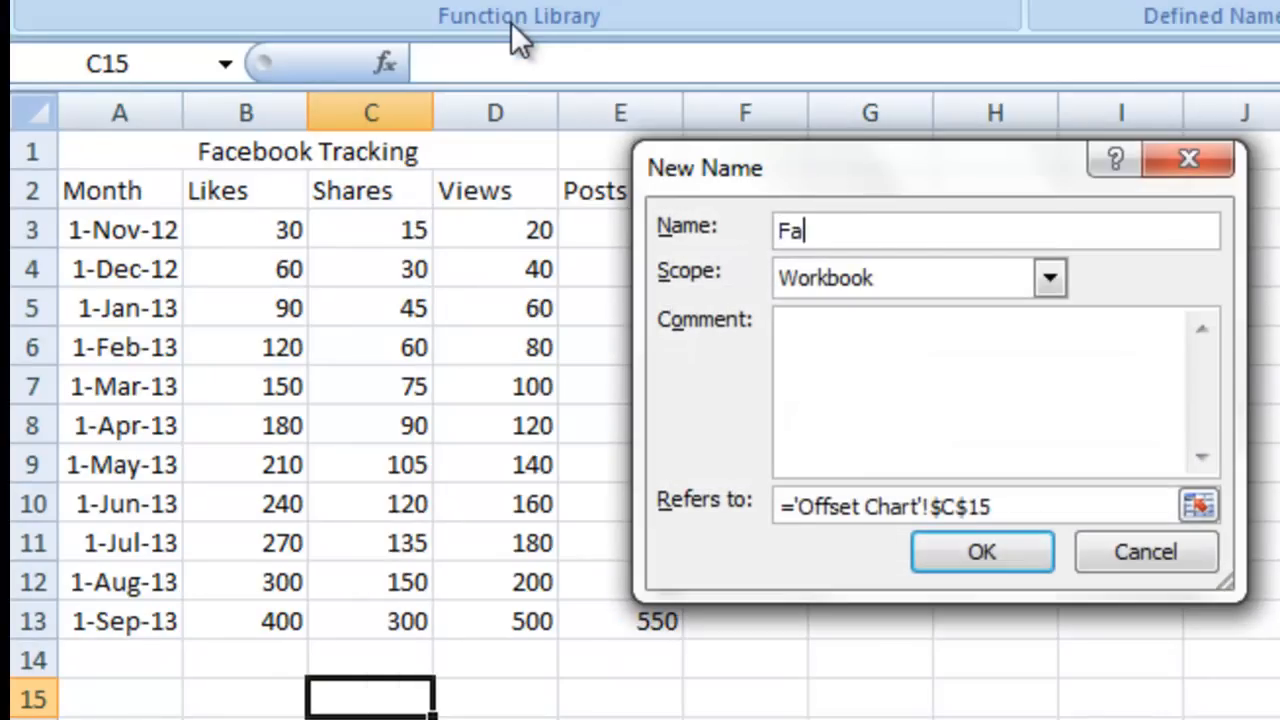
pyautogui.write('cebook Posts')
pyautogui.press('Tab')
pyautogui.press('Tab')
pyautogui.press('Tab')
# Define FacebookPosts as =offset('Offset Chart'!$E$3,,,count($e:$e),1) and save the name.
pyautogui.write('=offset(')
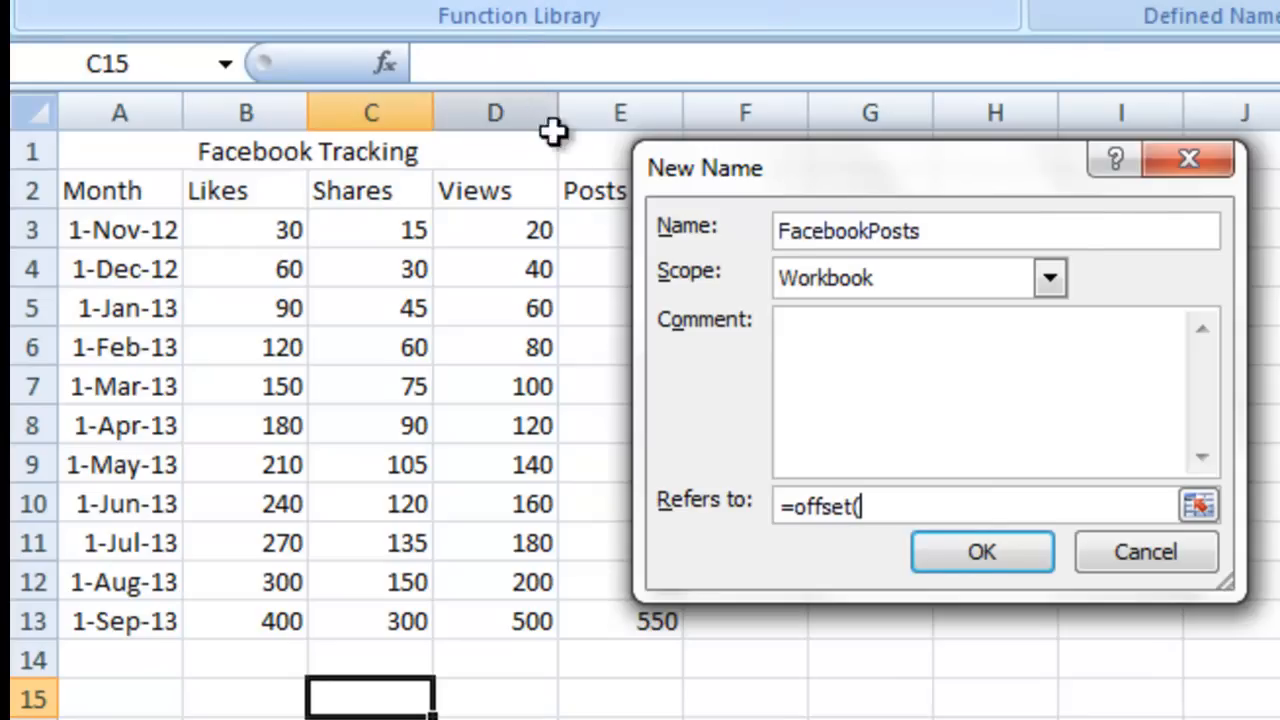
pyautogui.click(600, 226)
pyautogui.write(',')
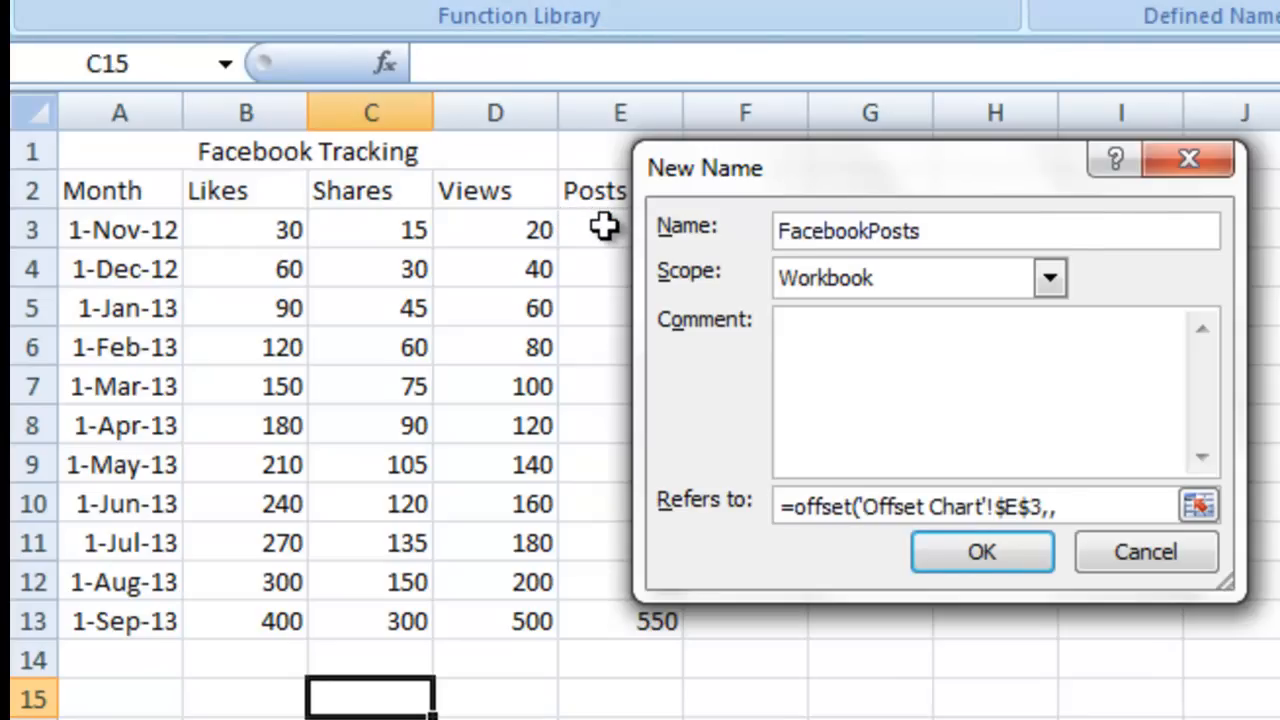
pyautogui.write(',,count(')
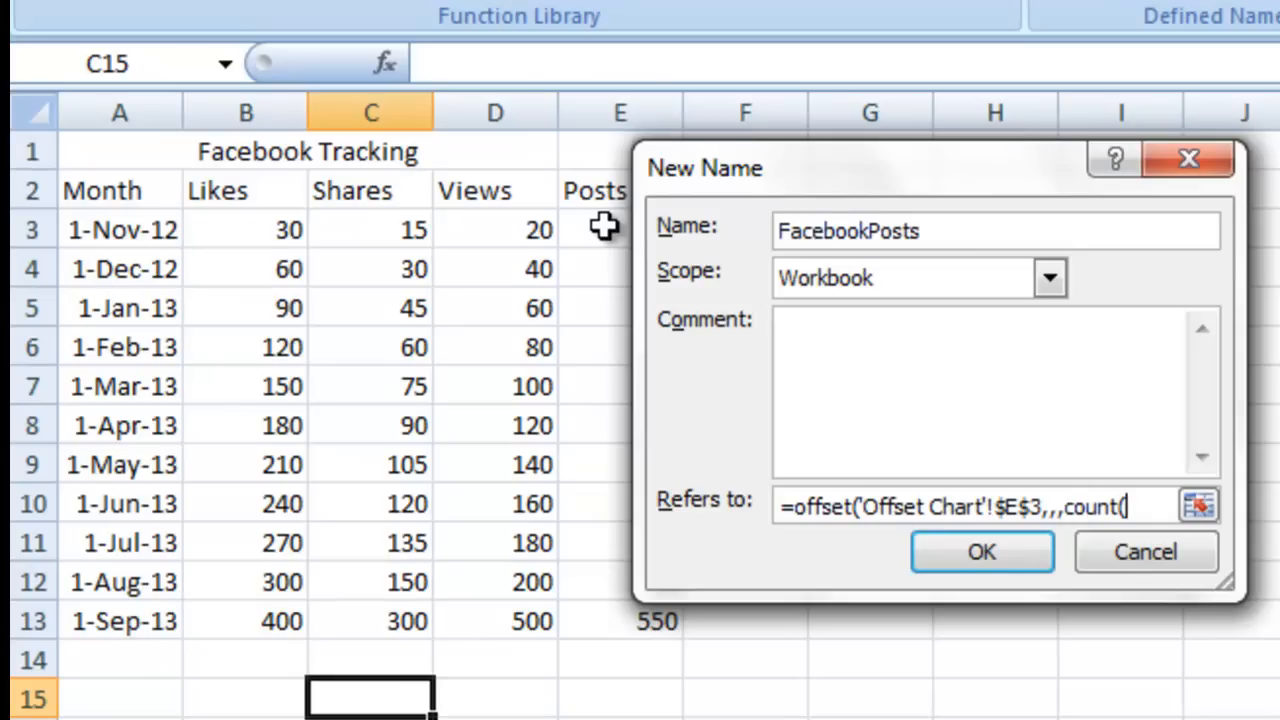
pyautogui.write('$e:$e')
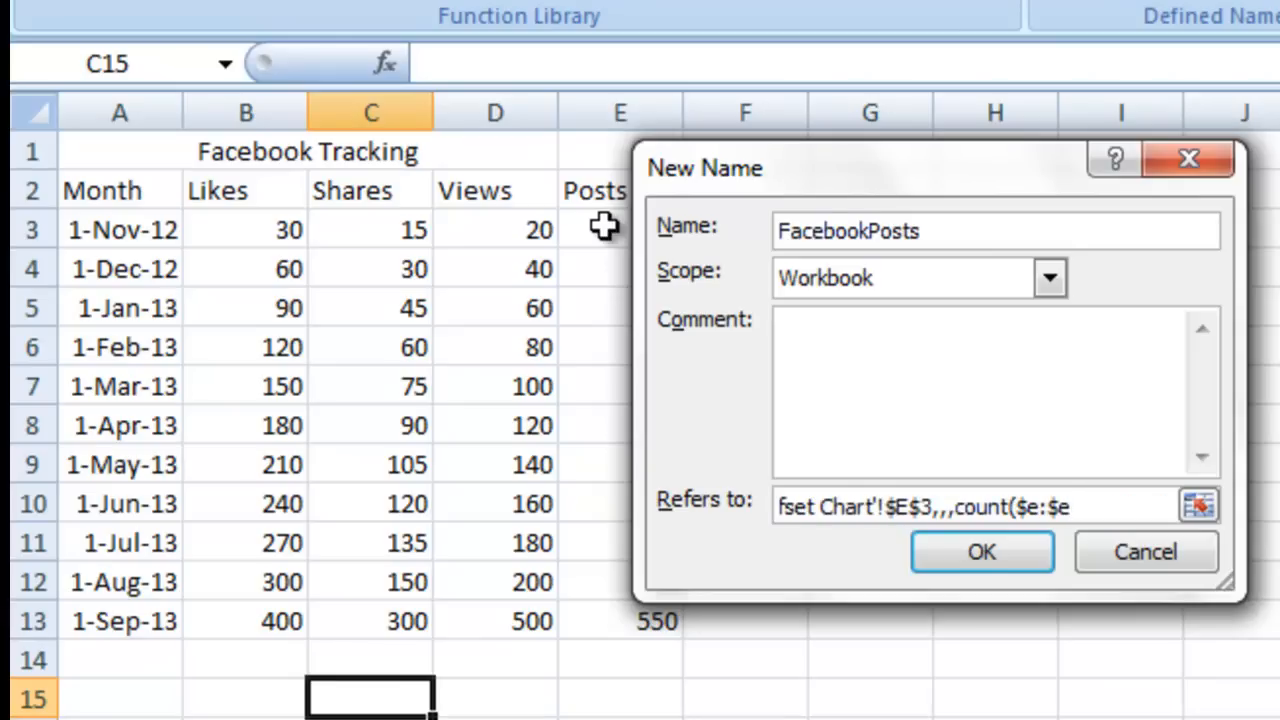
pyautogui.write('),1')
pyautogui.press('Return')
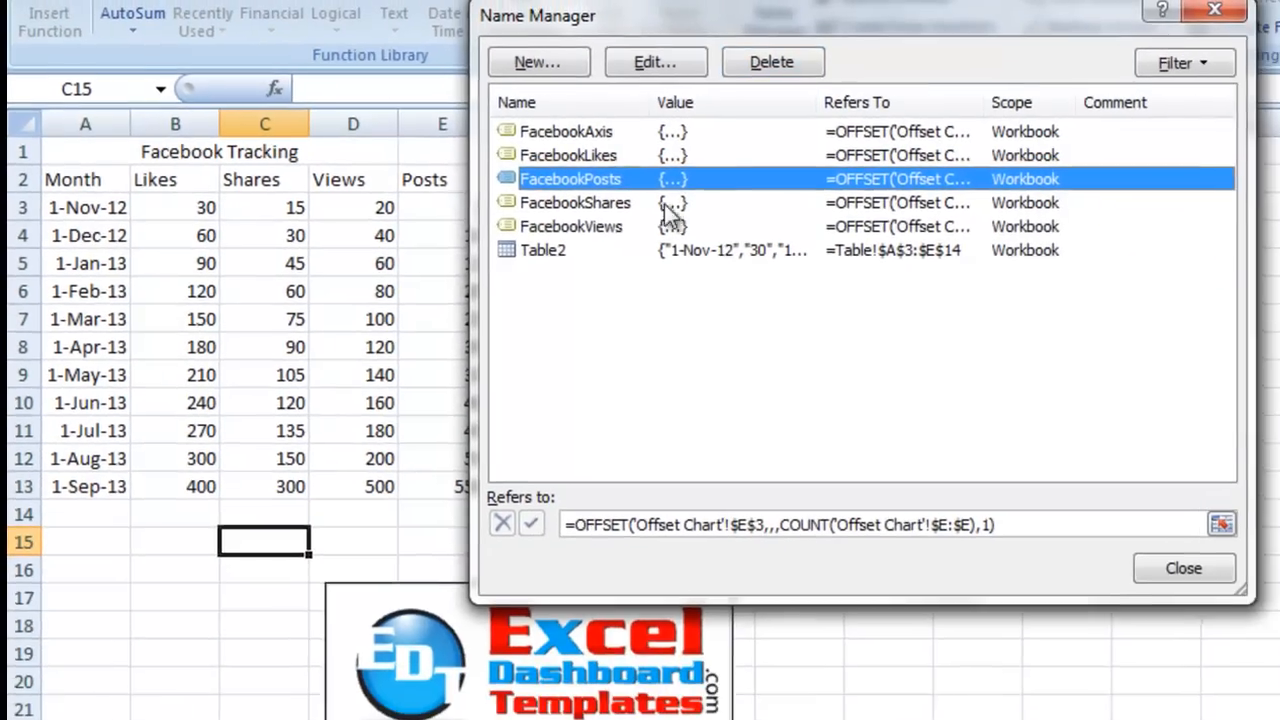
# Check which cells the FacebookViews and FacebookShares names cover on the sheet, and close the Name Manager.
pyautogui.click(840, 249)
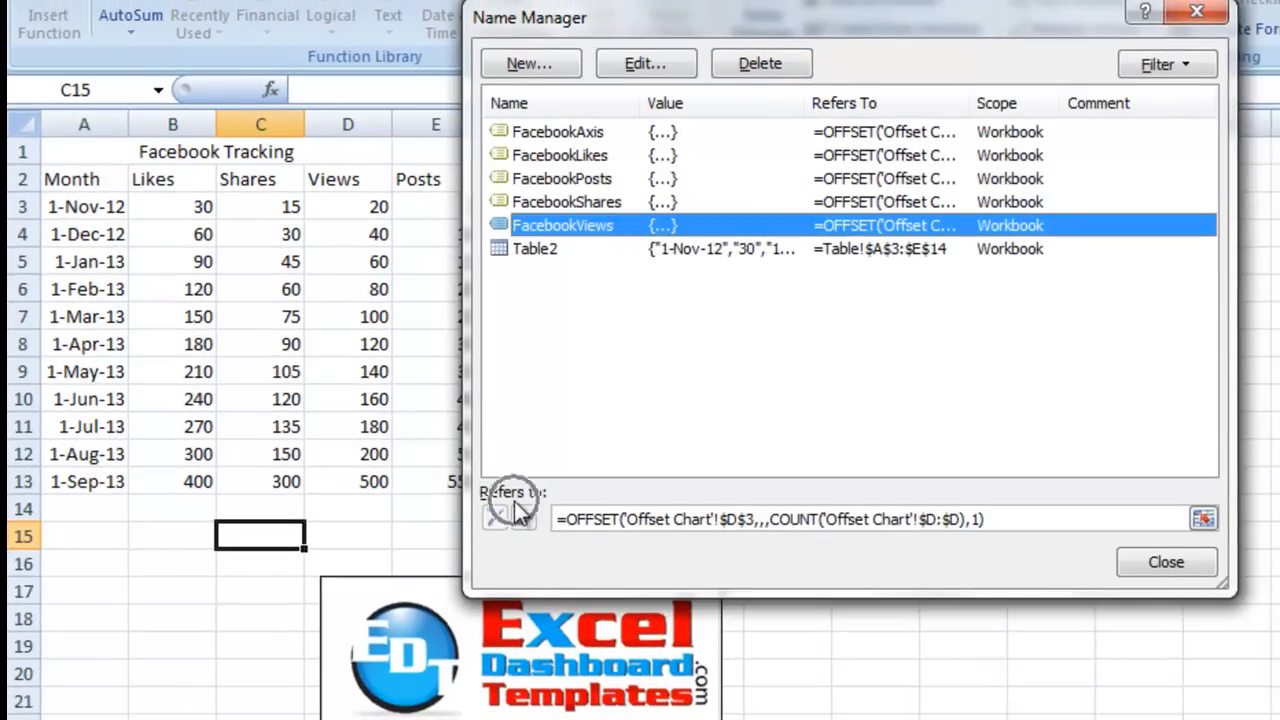
pyautogui.click(622, 512)
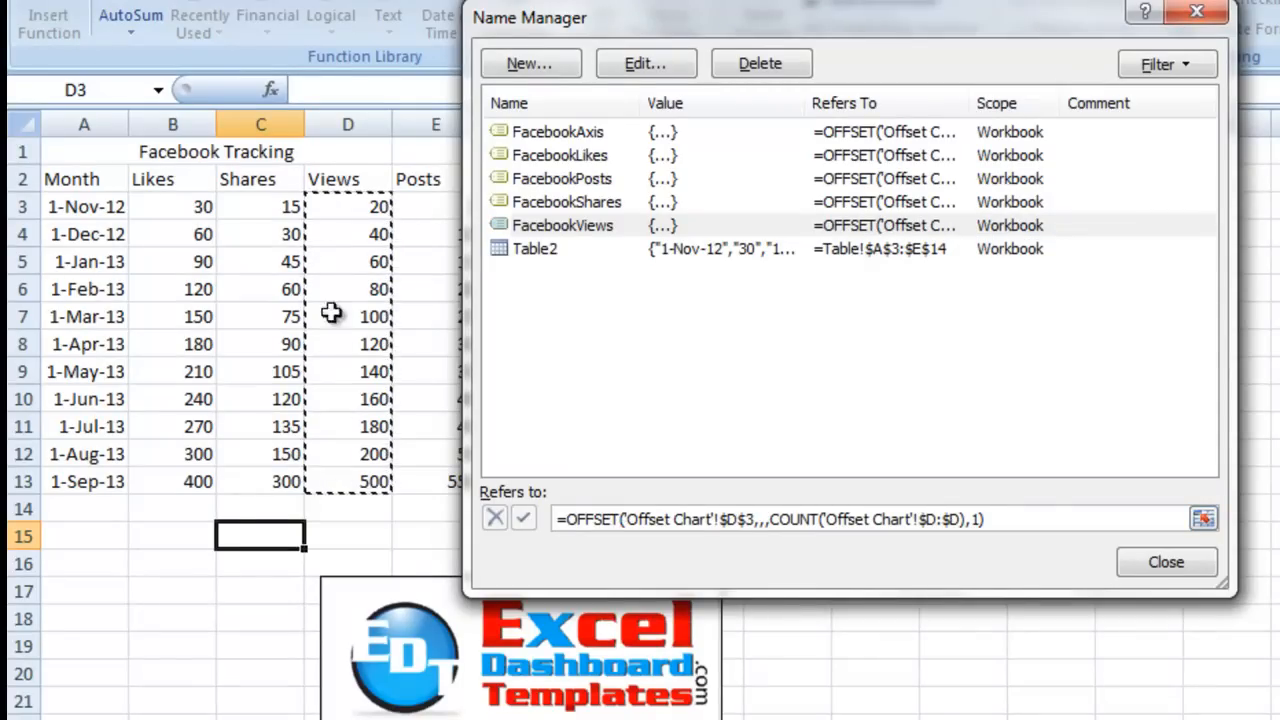
pyautogui.click(570, 203)
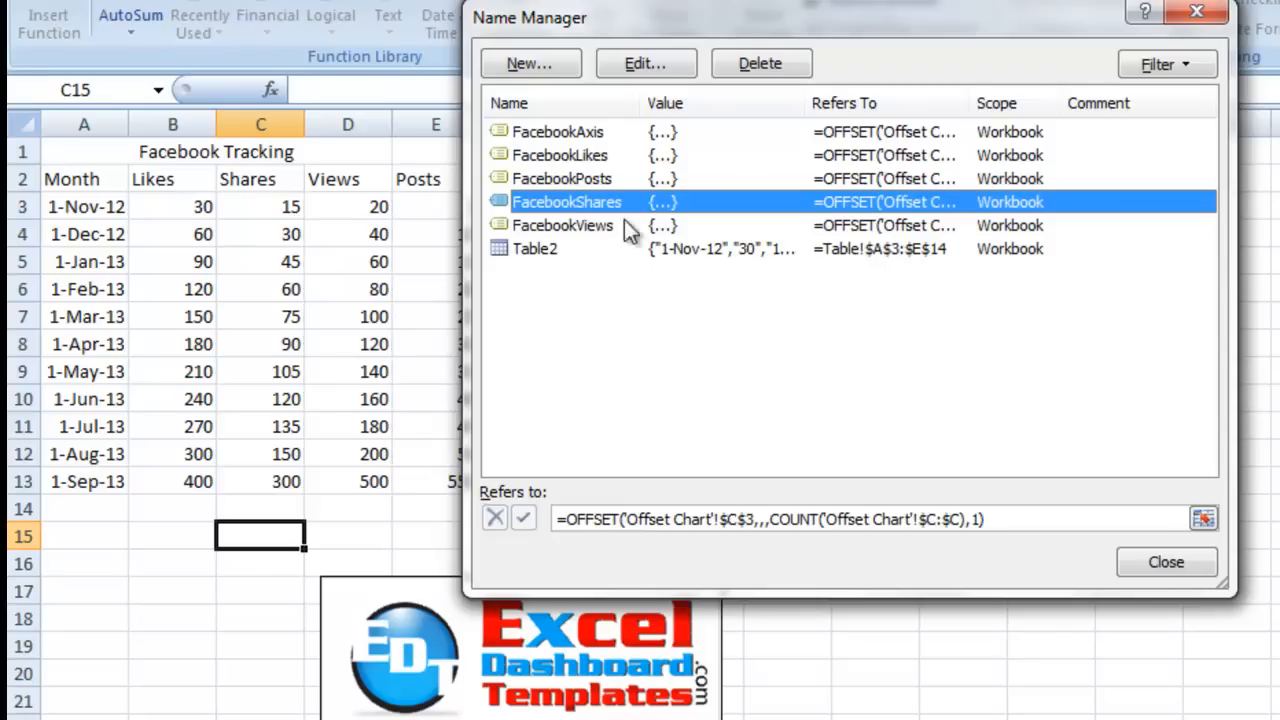
pyautogui.click(660, 519)
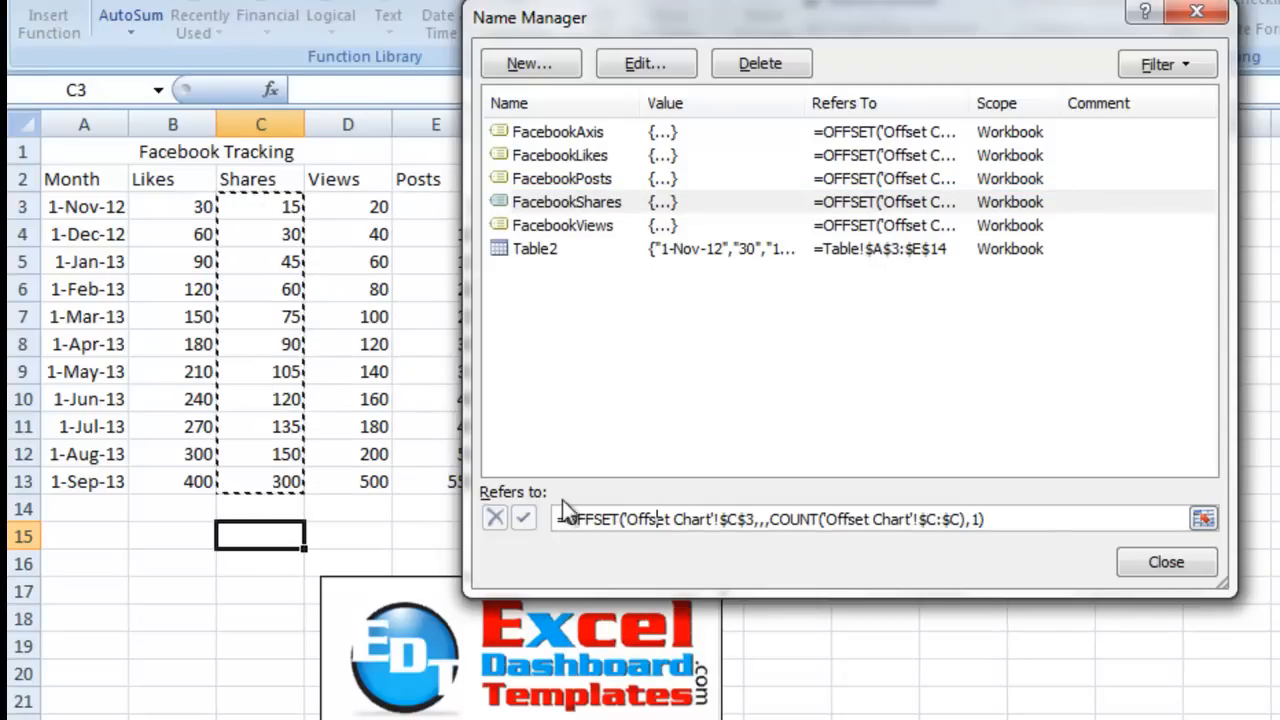
pyautogui.click(1178, 572)
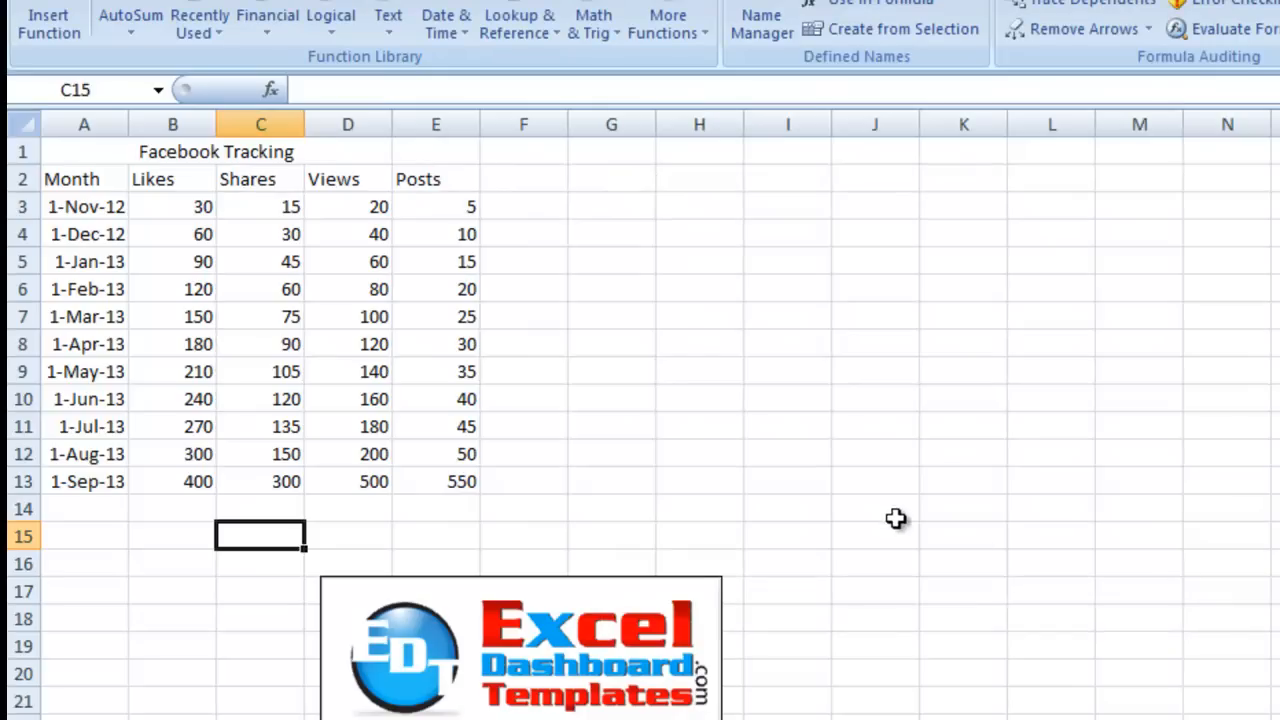
# Insert a 2-D clustered column chart from A2:E13 and place it beside the data, starting at column F.
pyautogui.click(893, 514)
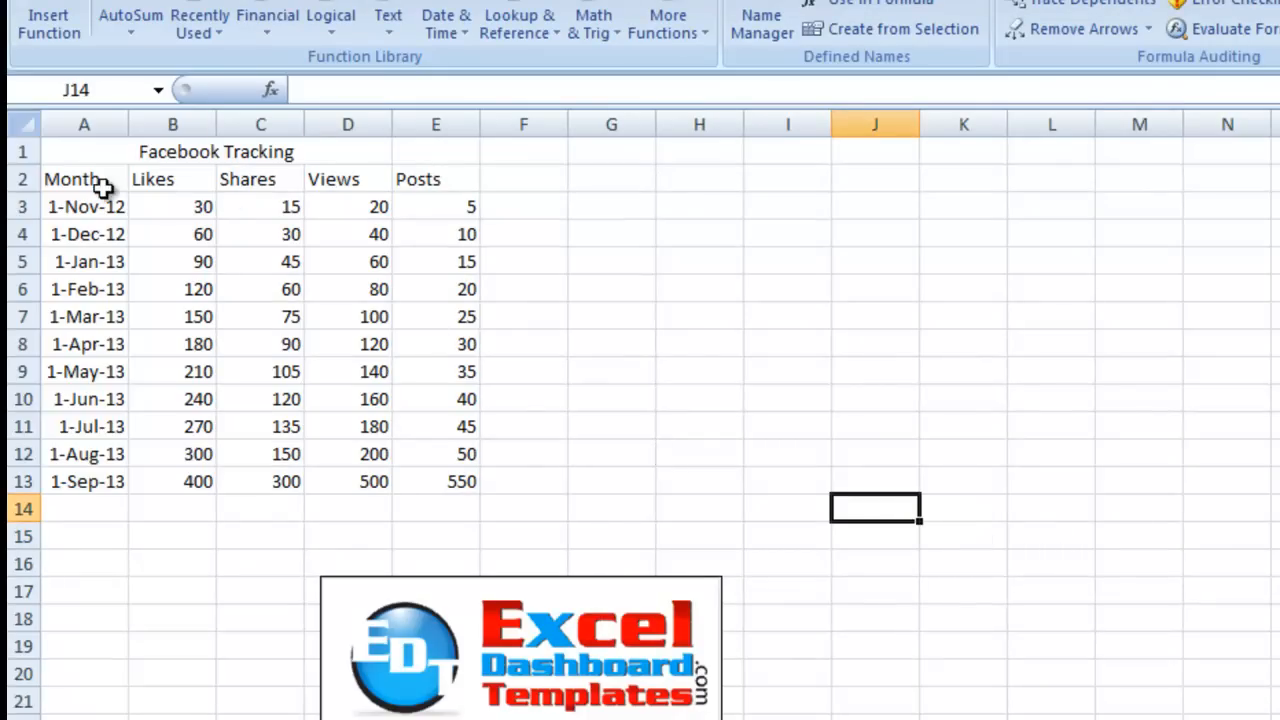
pyautogui.moveTo(91, 183); pyautogui.dragTo(424, 471)
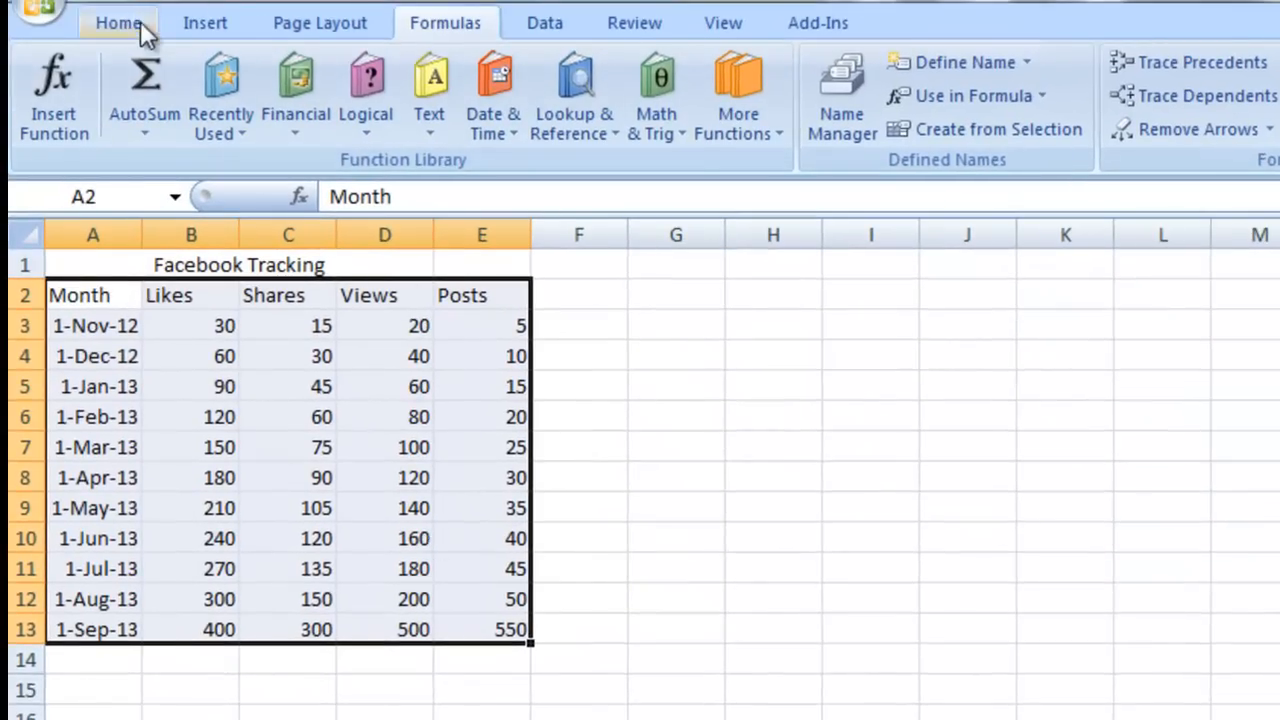
pyautogui.click(184, 25)
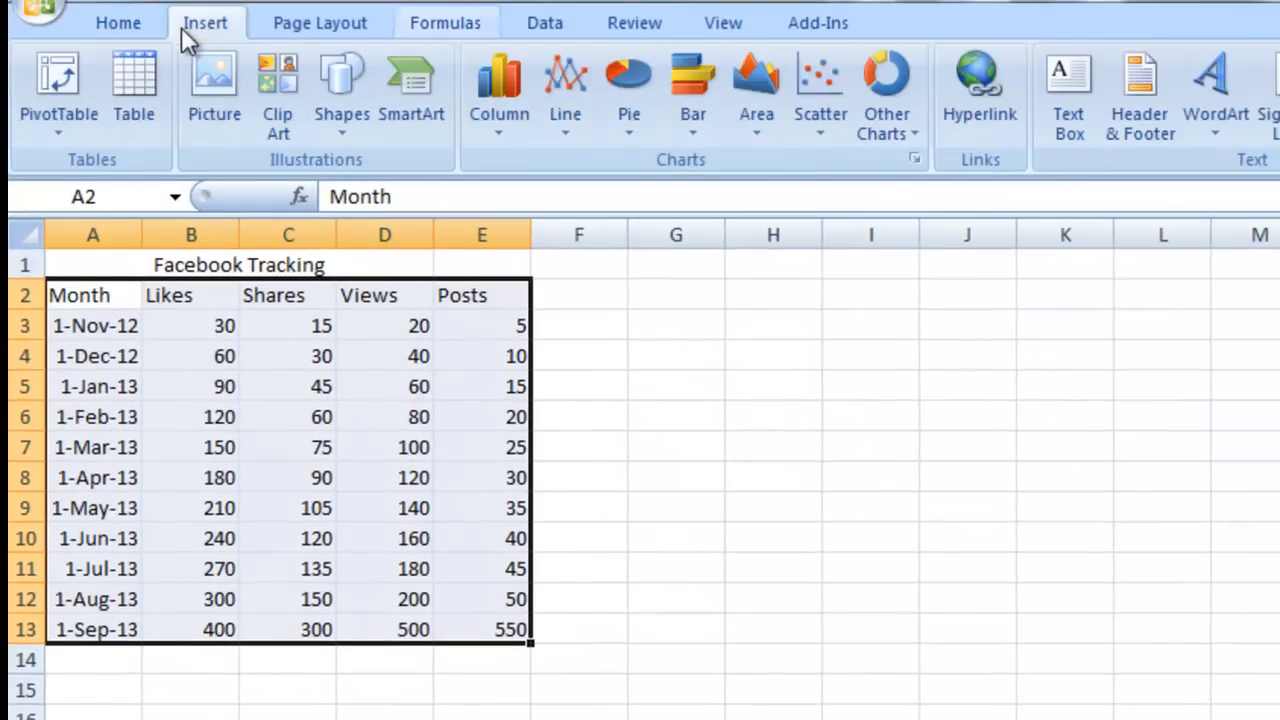
pyautogui.click(480, 122)
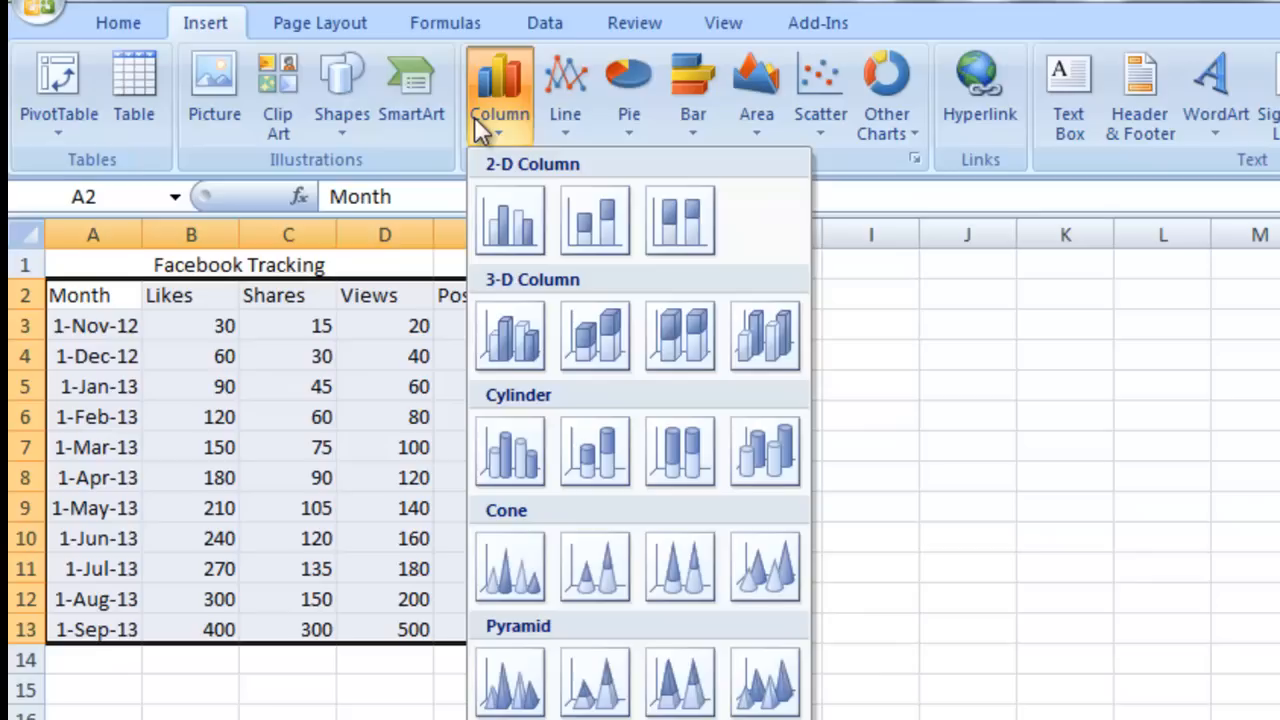
pyautogui.click(520, 222)
pyautogui.moveTo(914, 436); pyautogui.dragTo(752, 282)
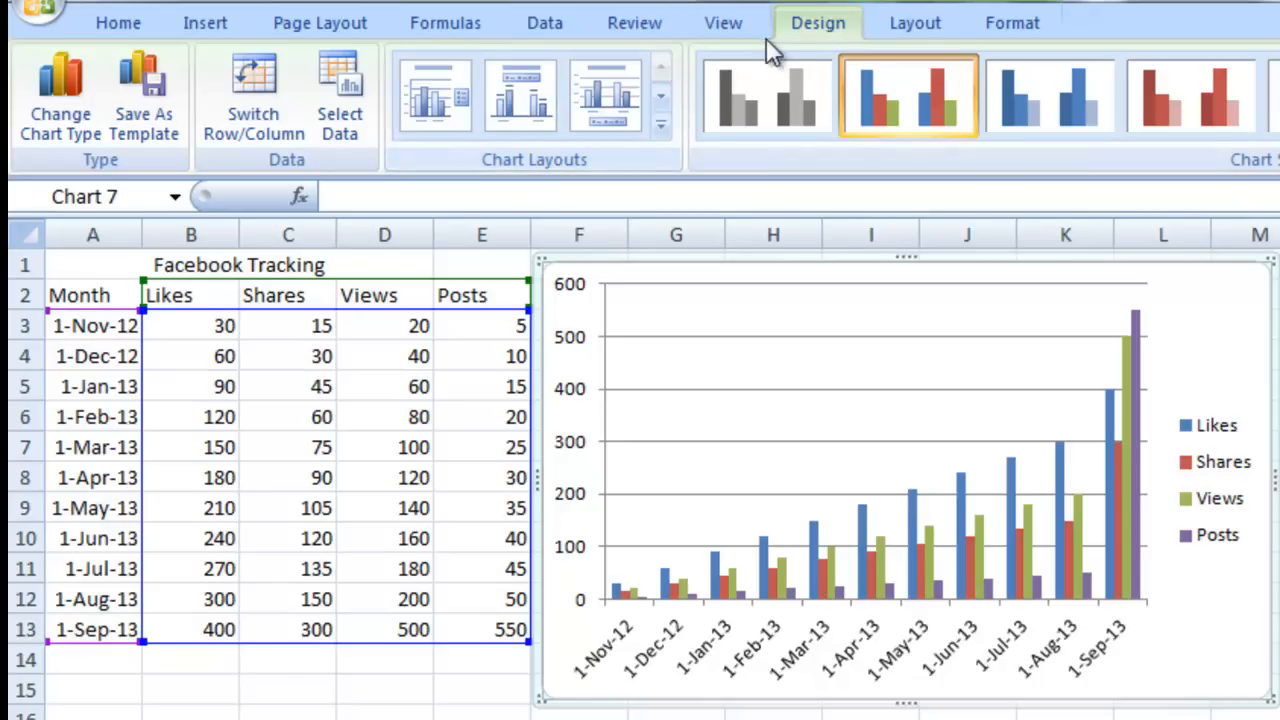
# Open the chart's data source settings and examine the sheet and cell reference in the chart data range.
pyautogui.click(348, 100)
pyautogui.moveTo(910, 226); pyautogui.dragTo(757, 195)
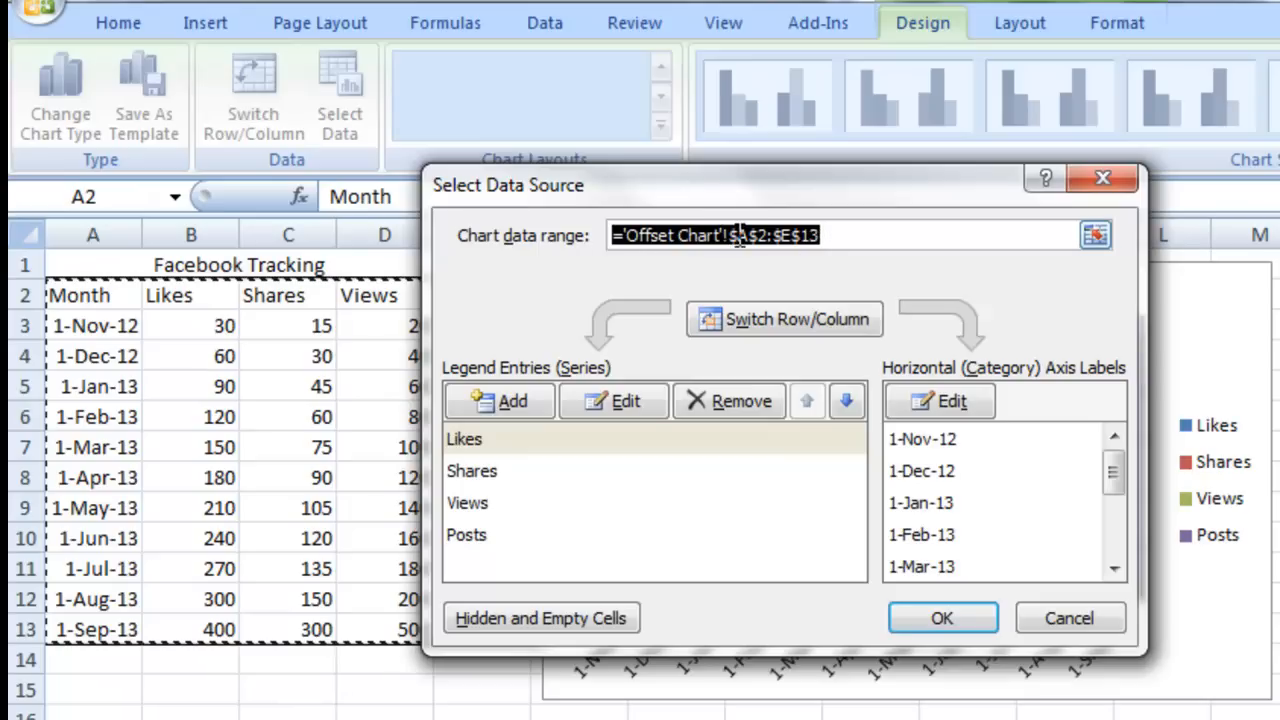
pyautogui.moveTo(723, 235); pyautogui.dragTo(850, 235)
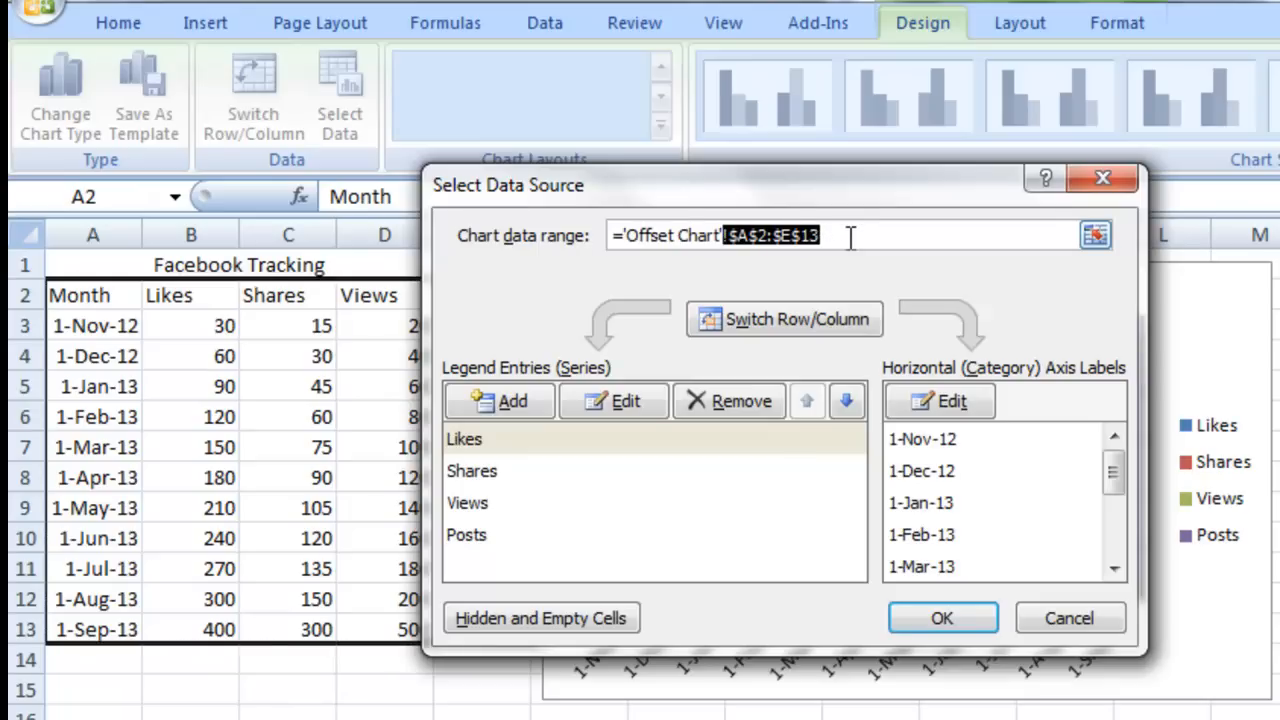
pyautogui.moveTo(850, 235); pyautogui.dragTo(708, 220)
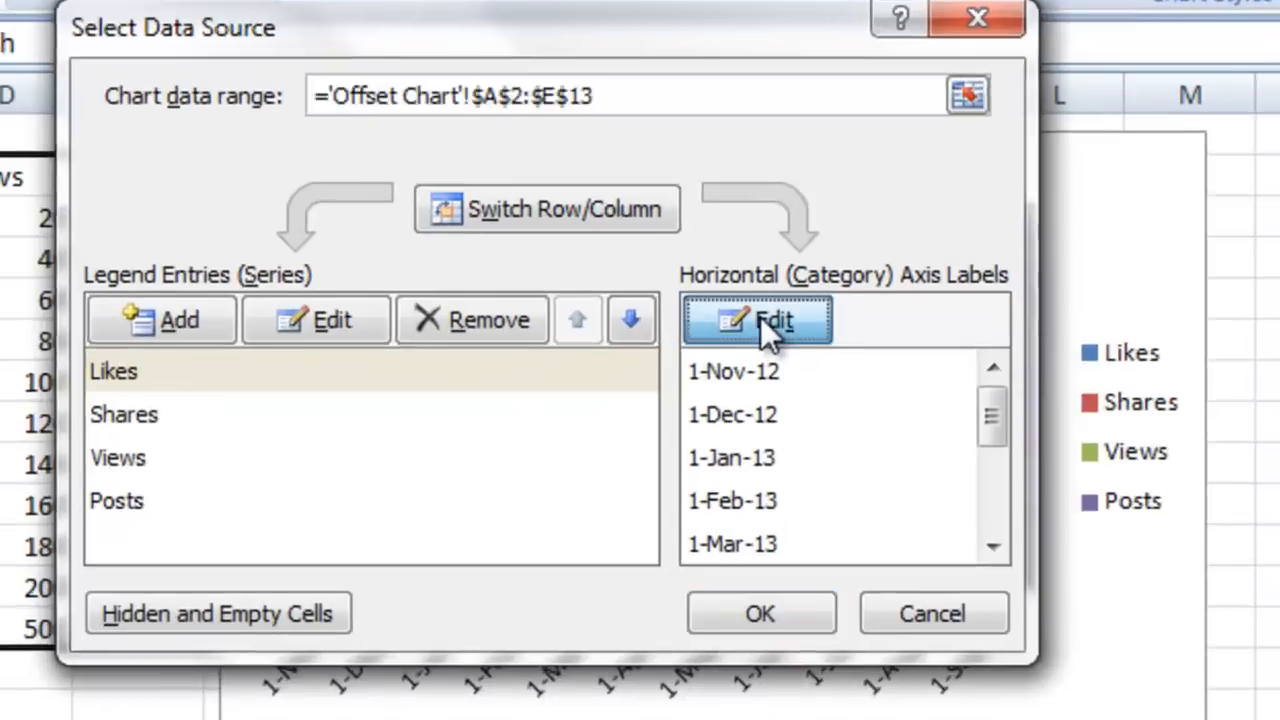
# Set the horizontal axis label range to ='Offset Chart'!FacebookAxis by replacing the cell reference with the defined name.
pyautogui.click(948, 403)
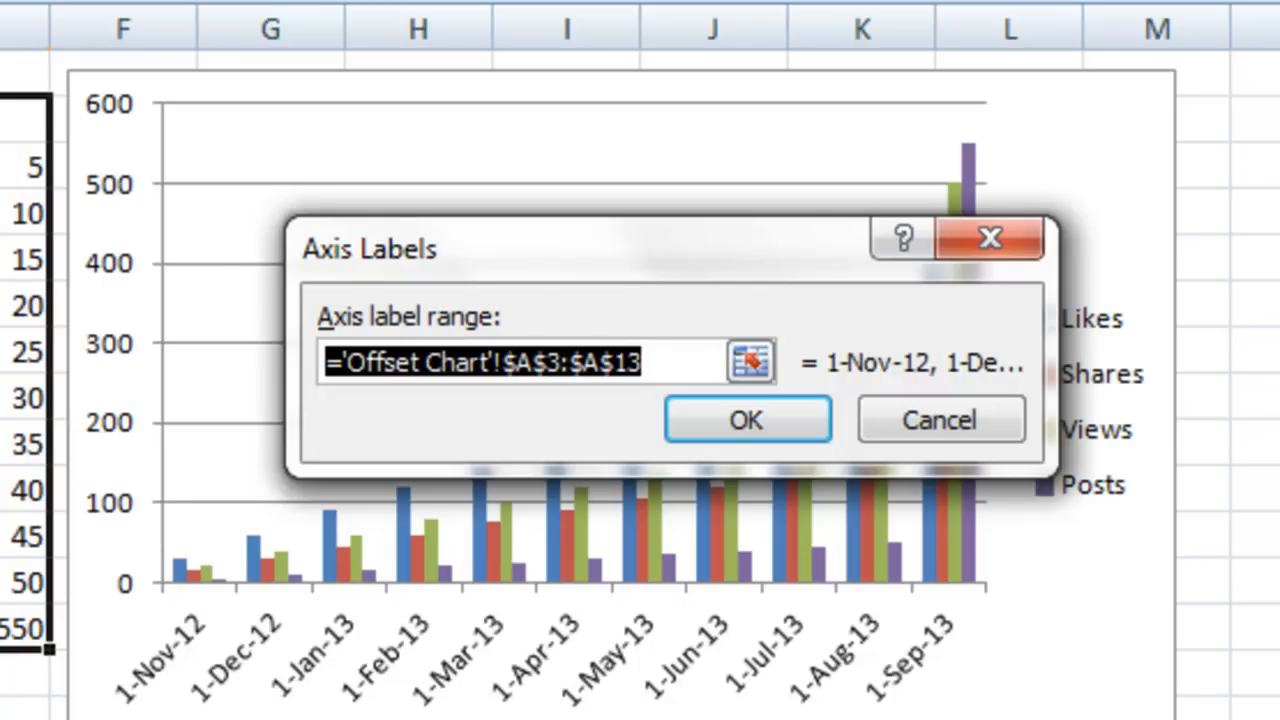
pyautogui.click(666, 366)
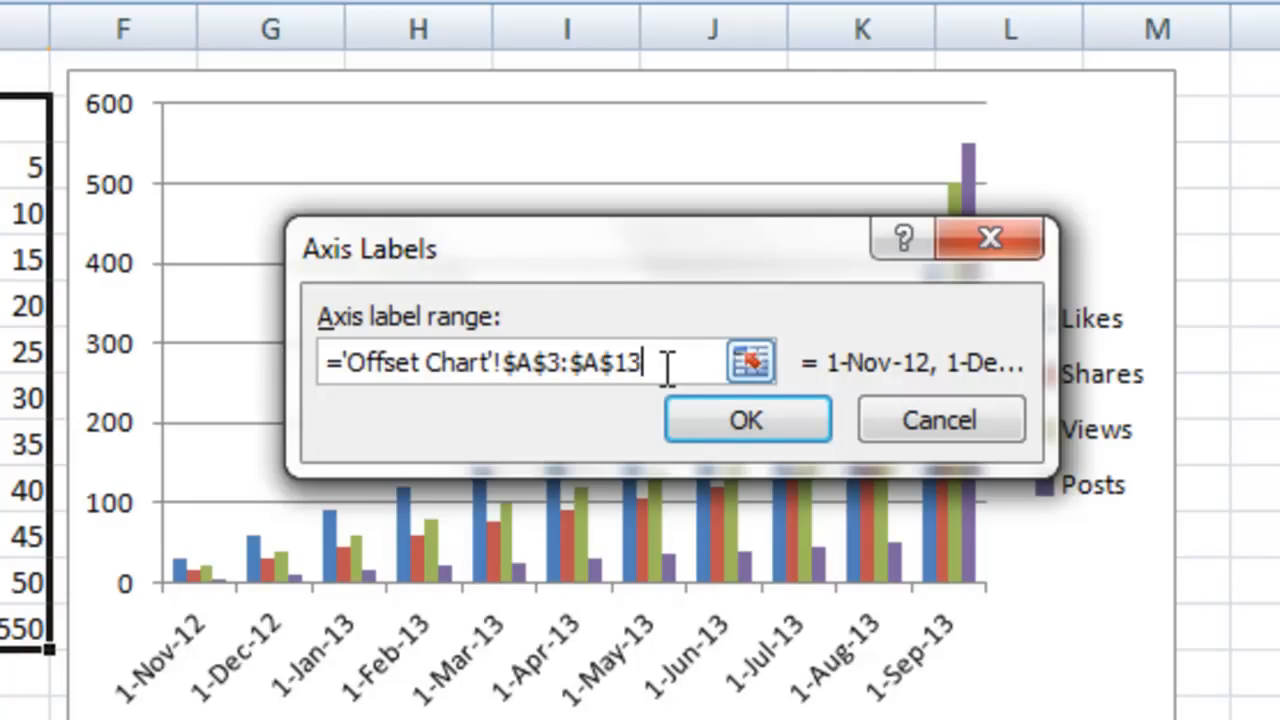
pyautogui.moveTo(338, 362); pyautogui.dragTo(508, 346)
pyautogui.click(532, 368)
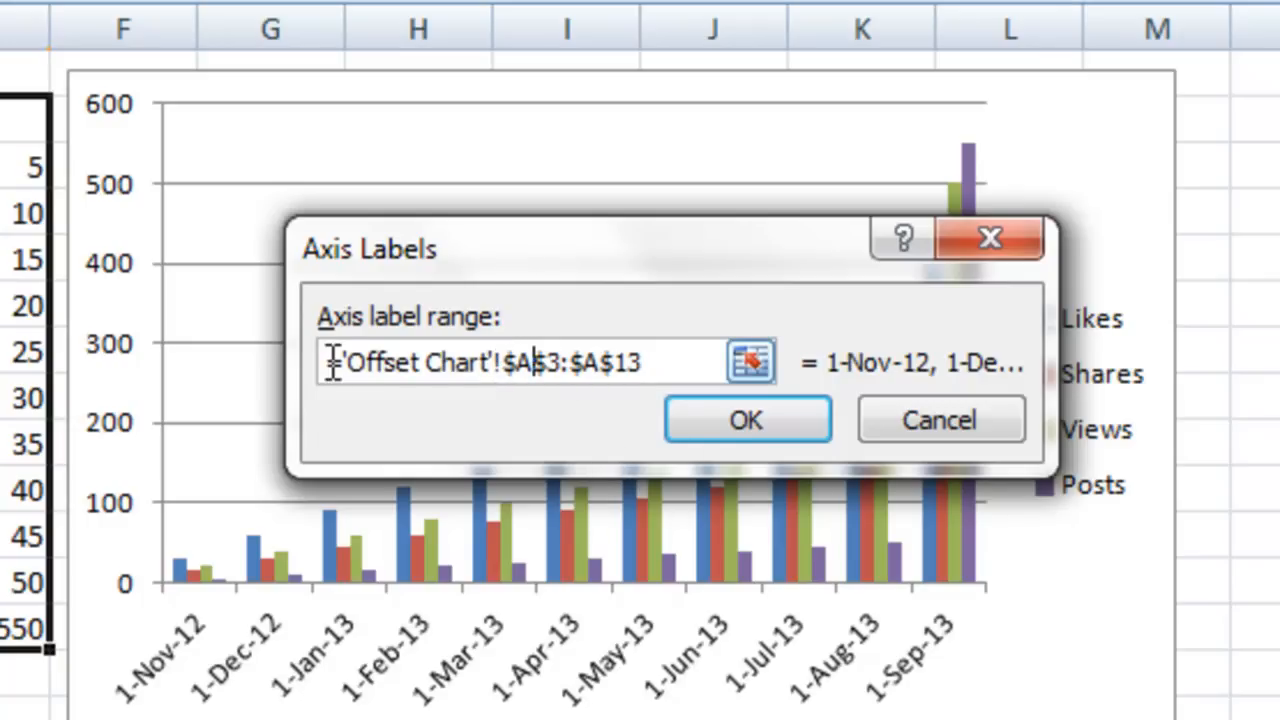
pyautogui.moveTo(510, 362); pyautogui.dragTo(704, 368)
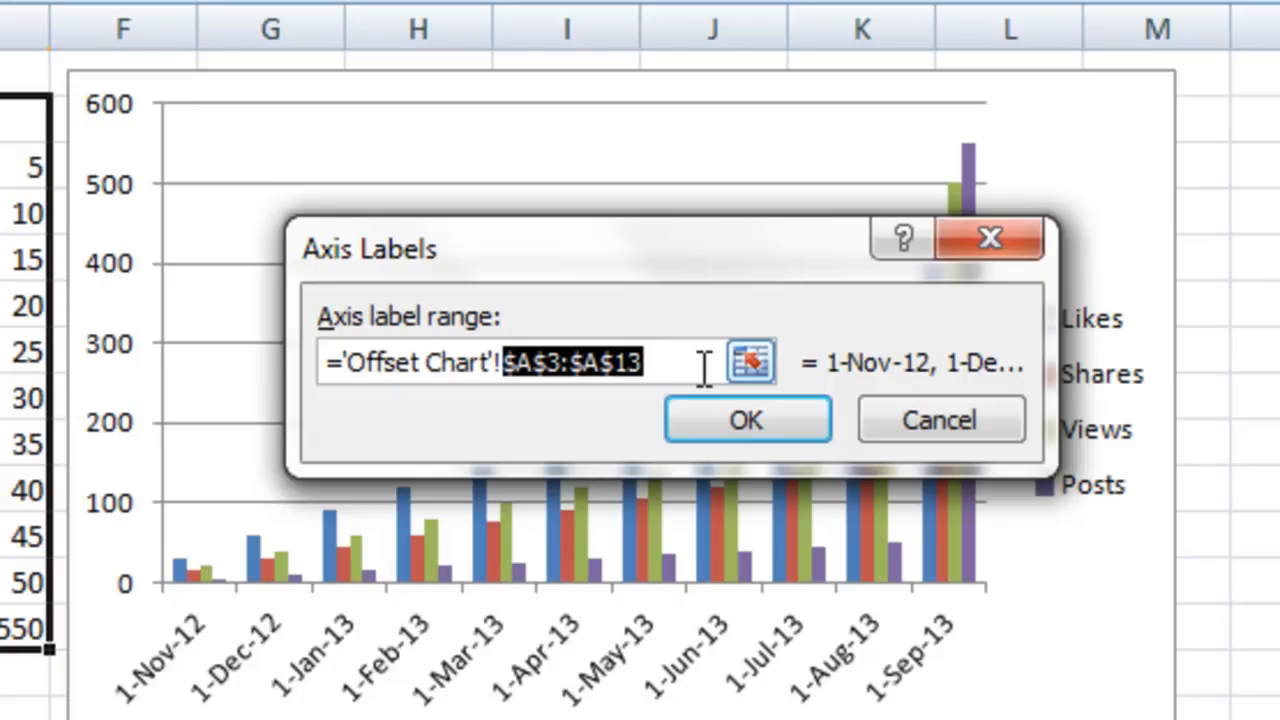
pyautogui.press('F3')
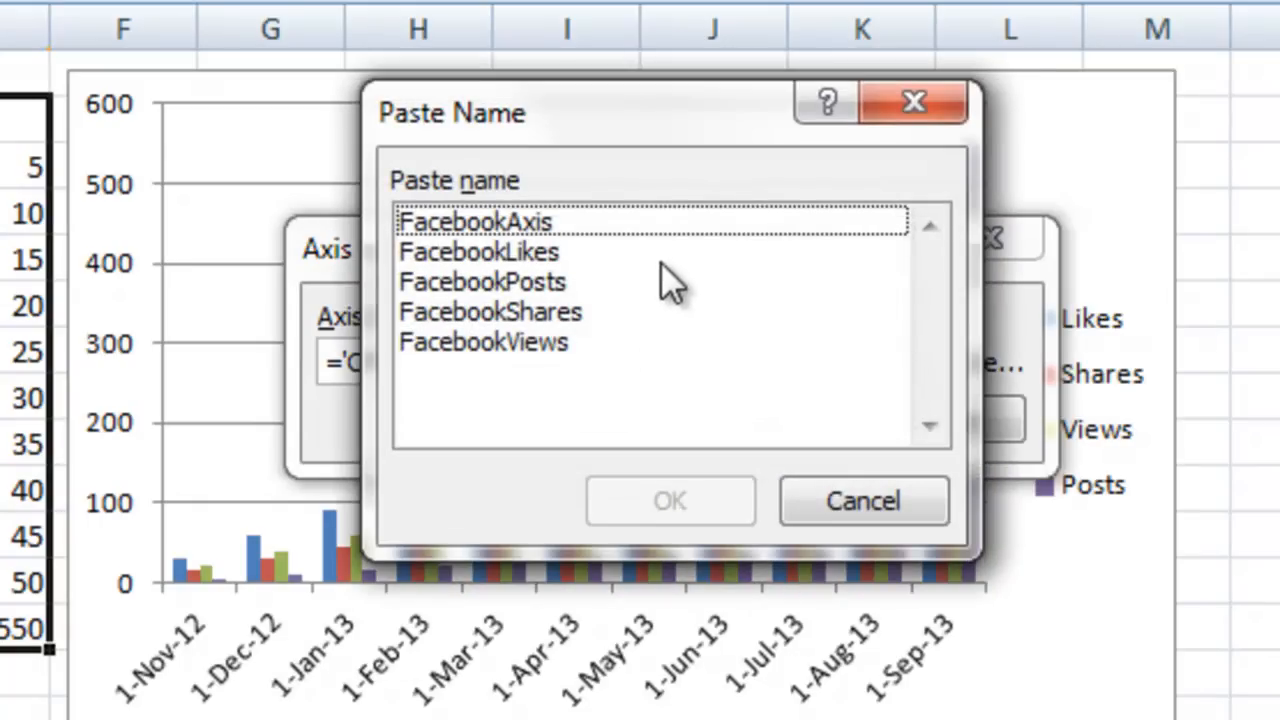
pyautogui.click(554, 220)
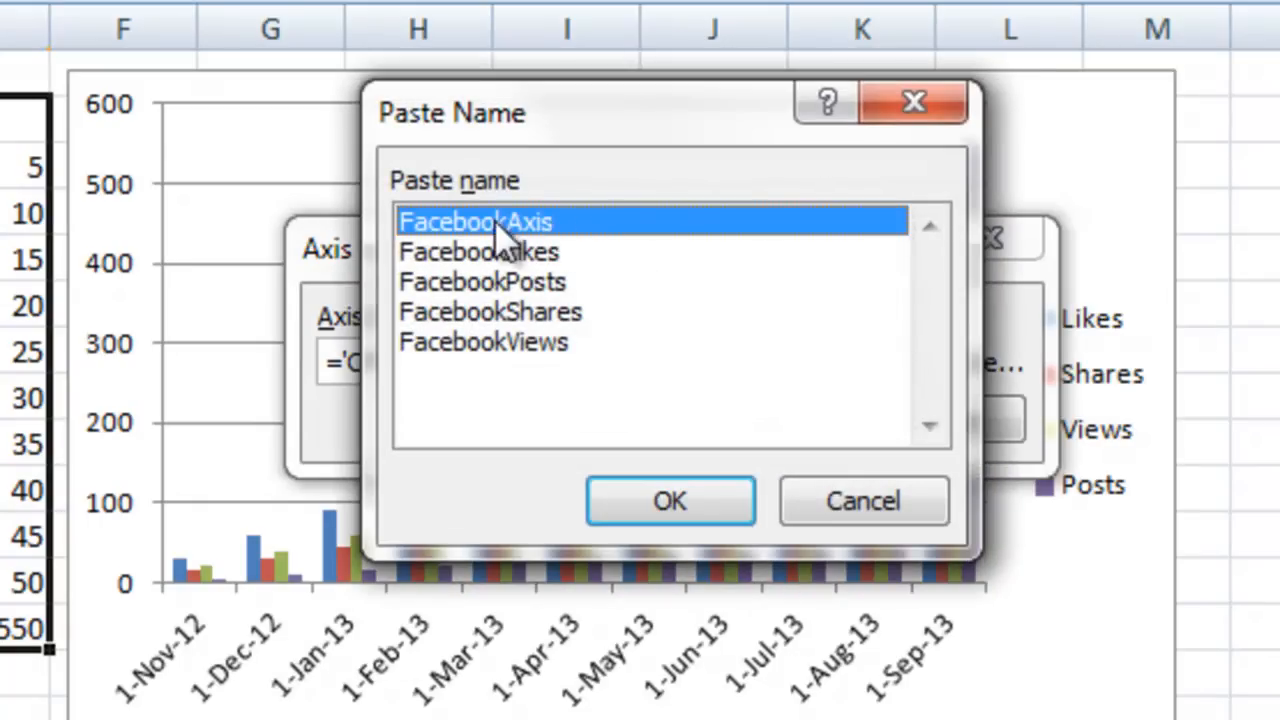
pyautogui.click(668, 502)
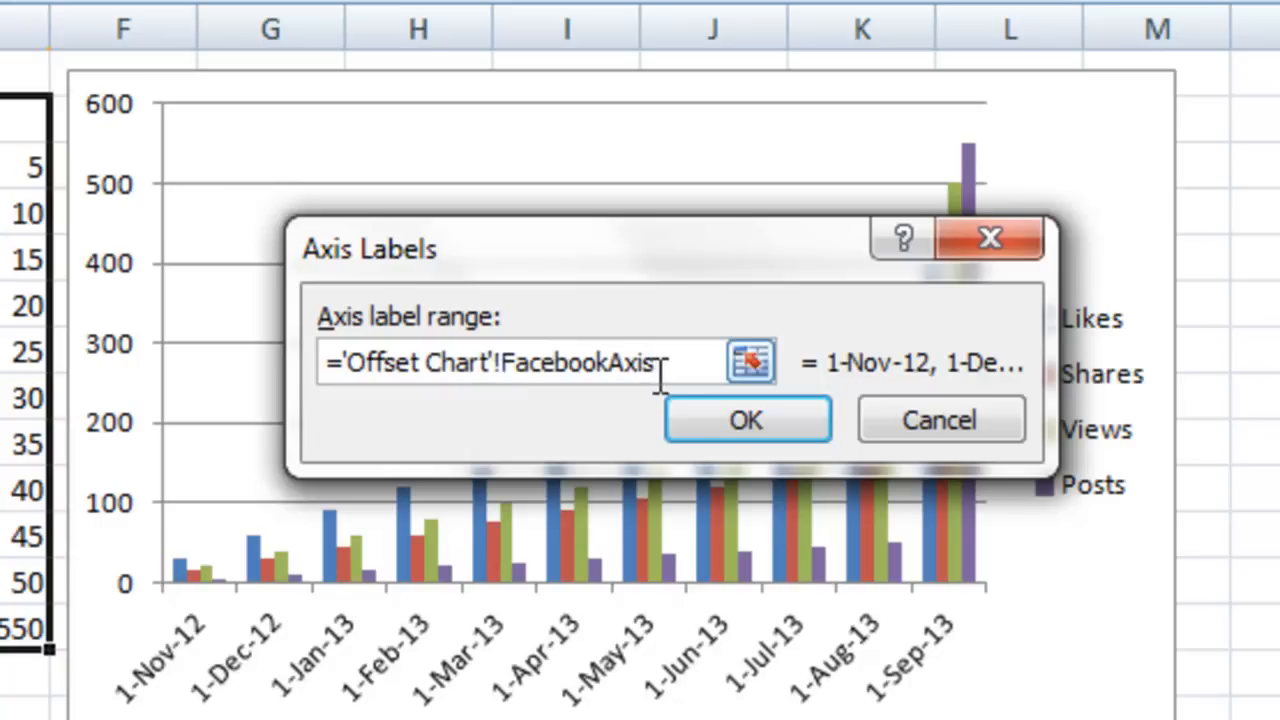
pyautogui.moveTo(660, 362); pyautogui.dragTo(501, 361)
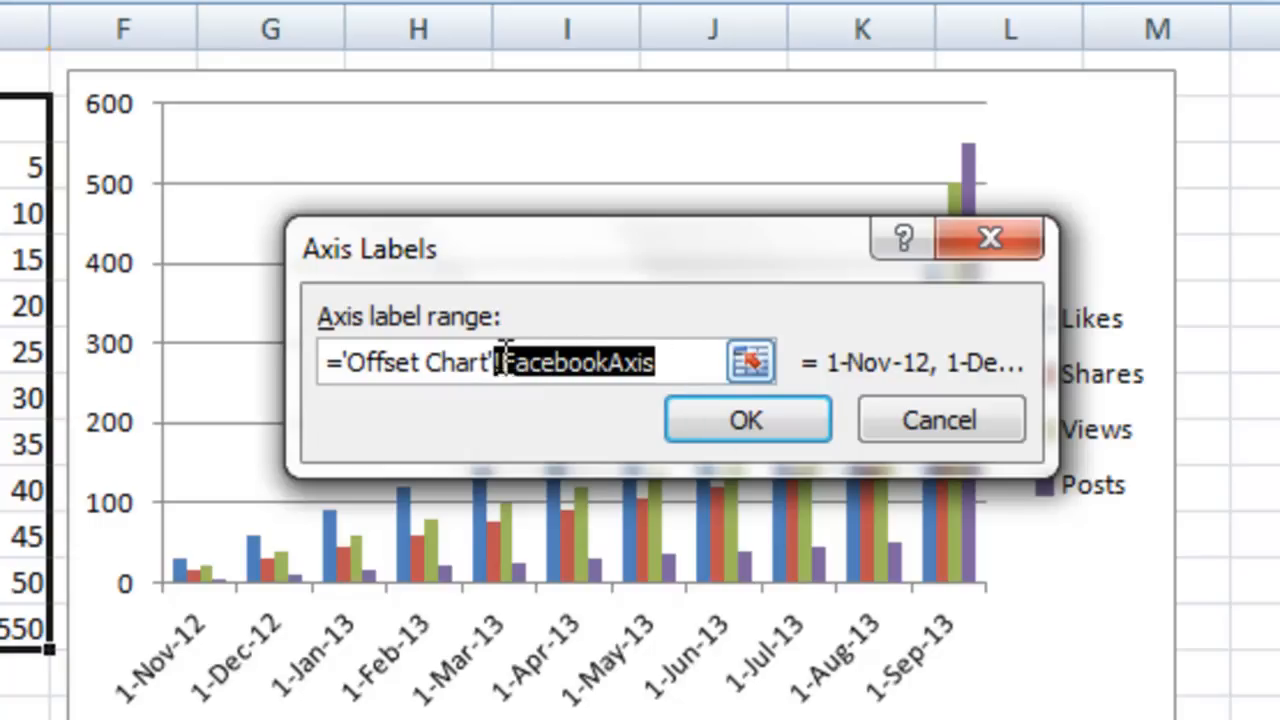
pyautogui.click(708, 412)
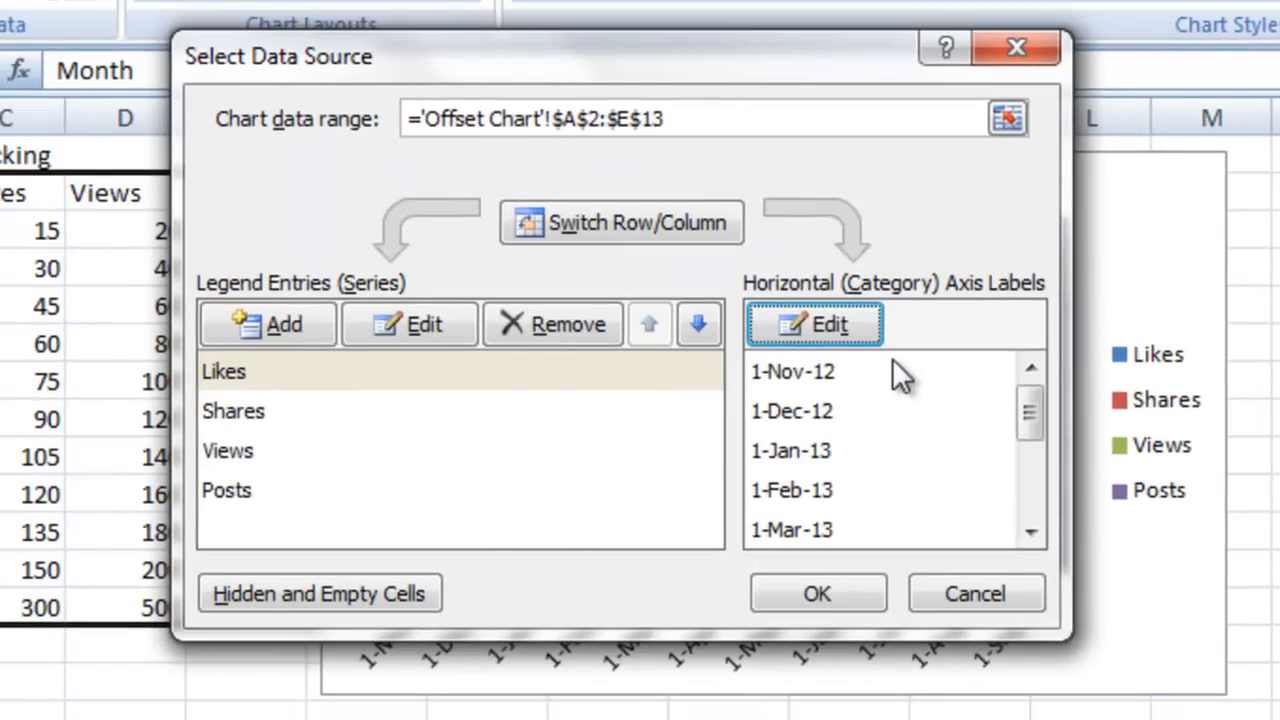
# Set the Likes series values to ='Offset Chart'!FacebookLikes by replacing the cell reference with the defined name.
pyautogui.click(370, 372)
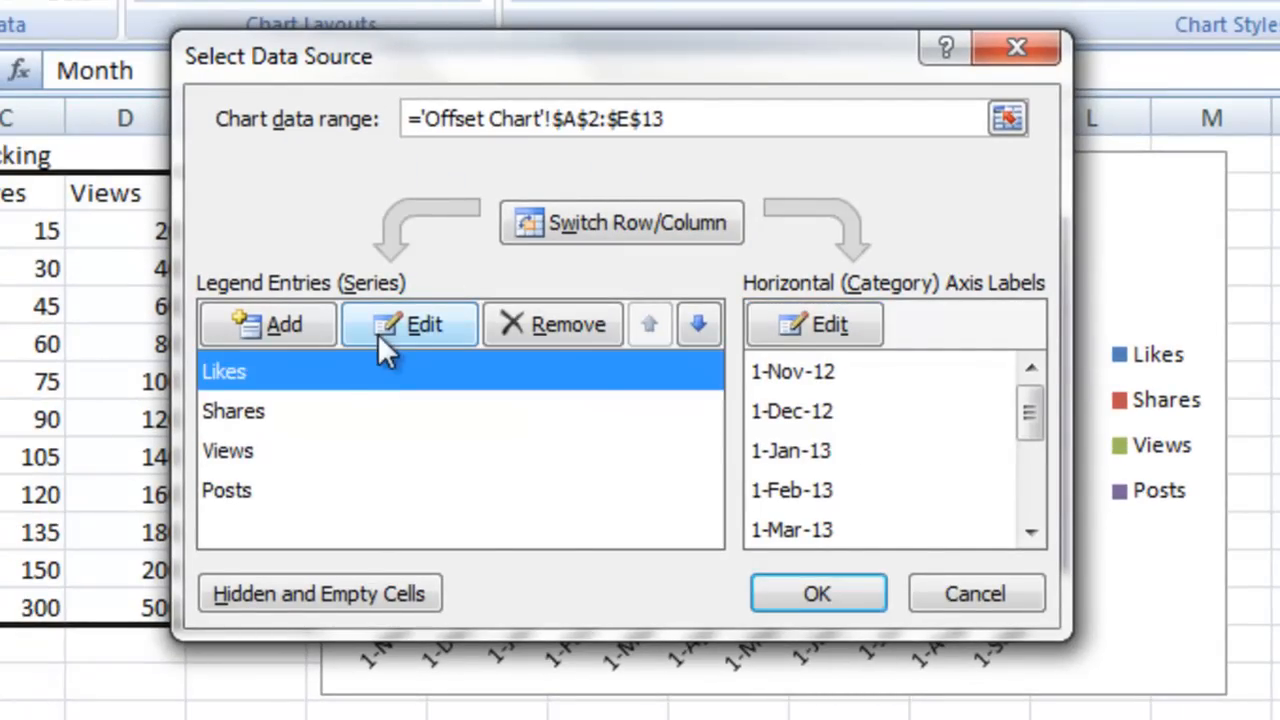
pyautogui.click(377, 333)
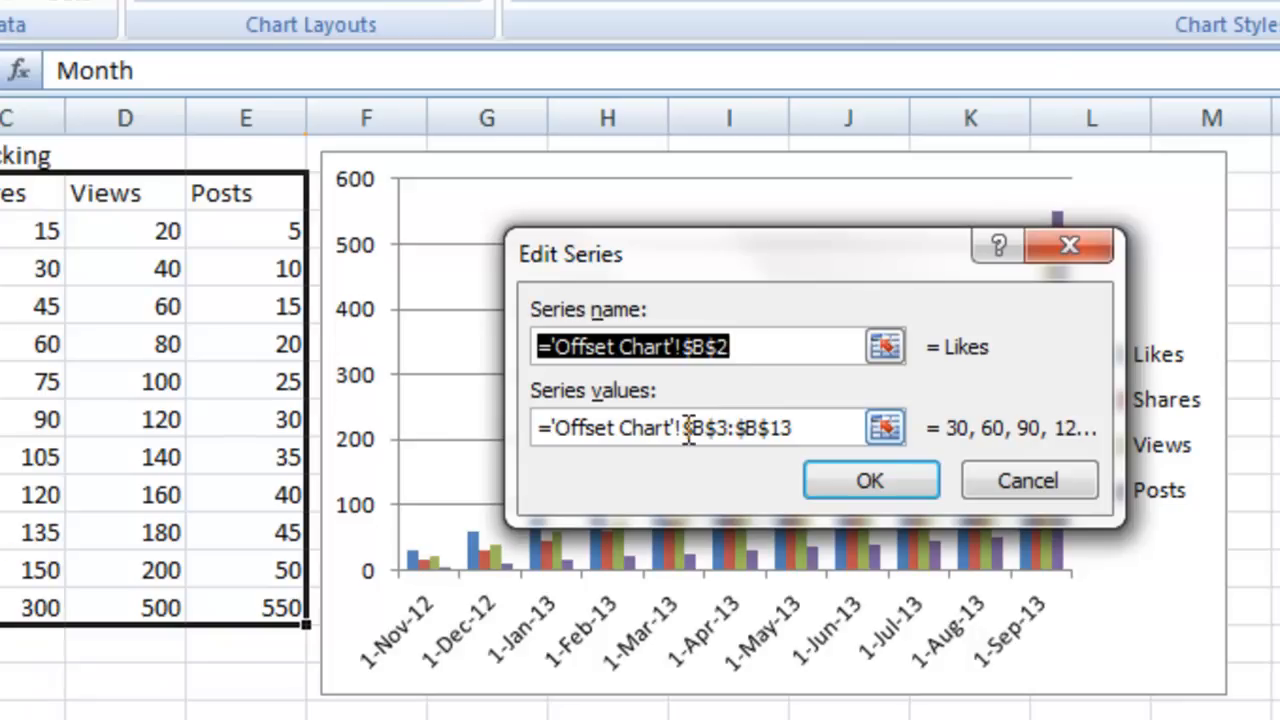
pyautogui.moveTo(686, 428); pyautogui.dragTo(815, 432)
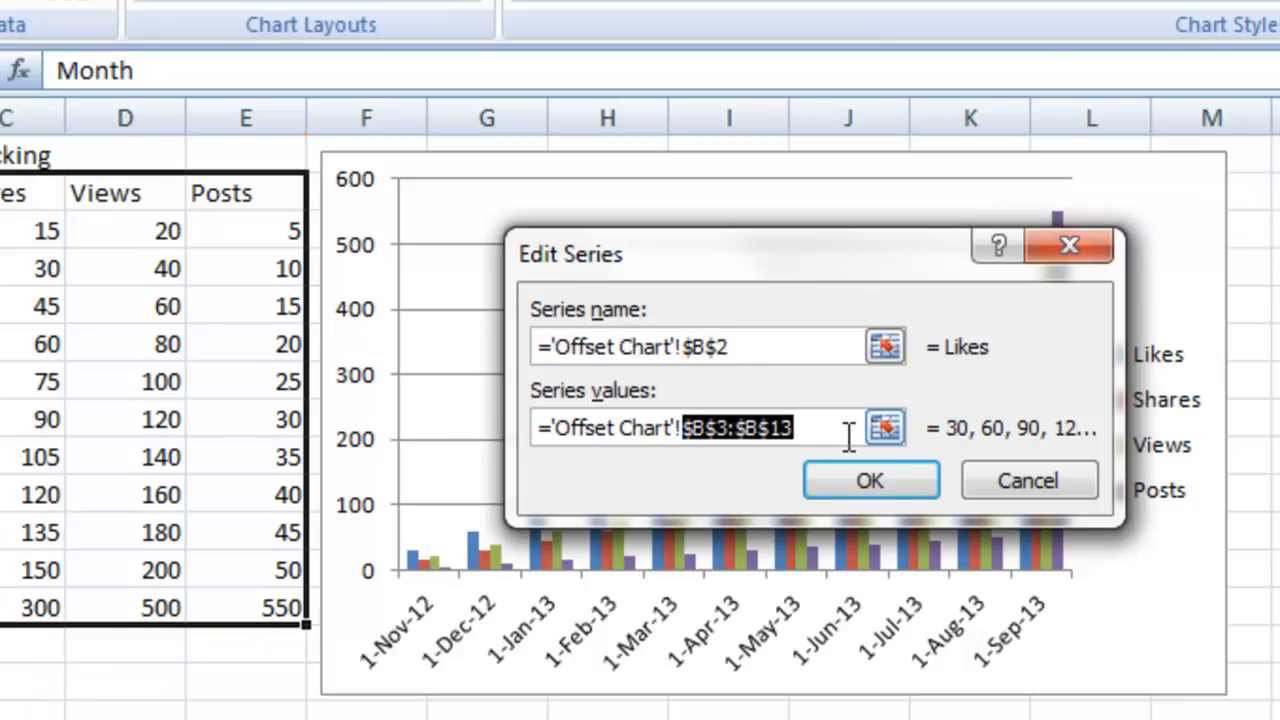
pyautogui.write('faceb')
pyautogui.write('es')
pyautogui.click(822, 469)
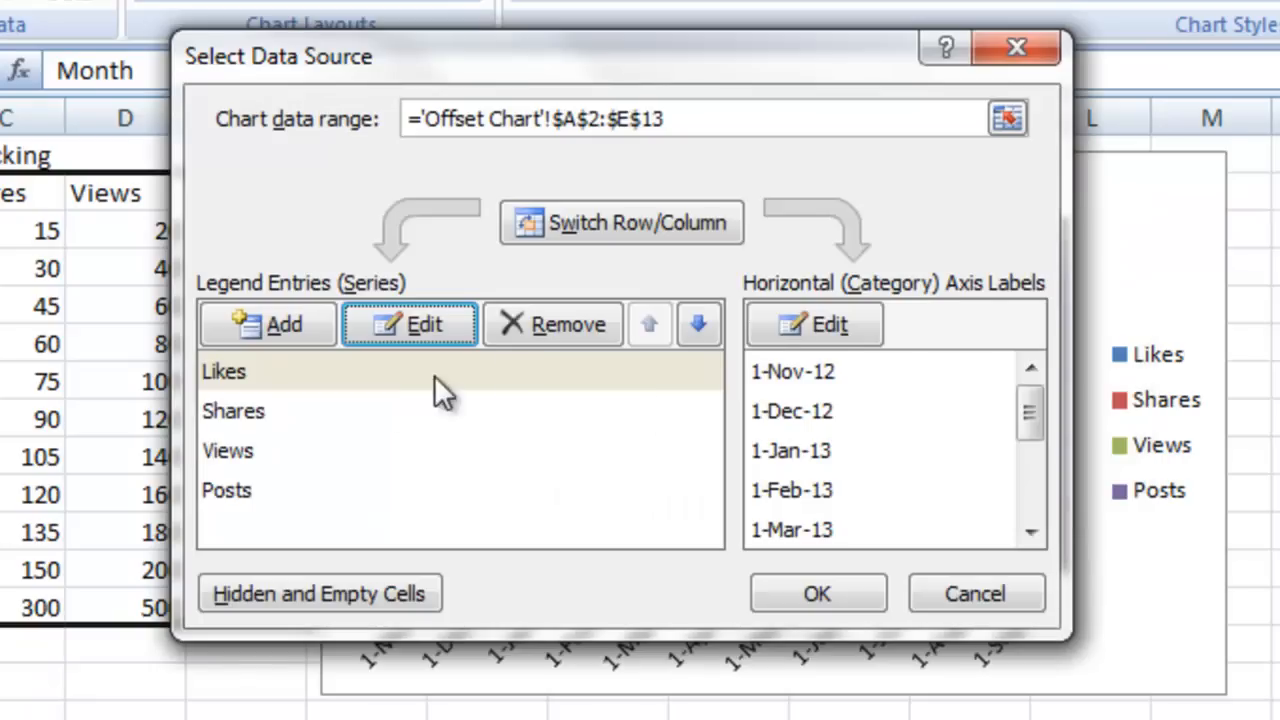
# Set the Shares series values to ='Offset Chart'!facebookshares, correcting the misspelled name facebookshare.
pyautogui.click(389, 410)
pyautogui.click(400, 324)
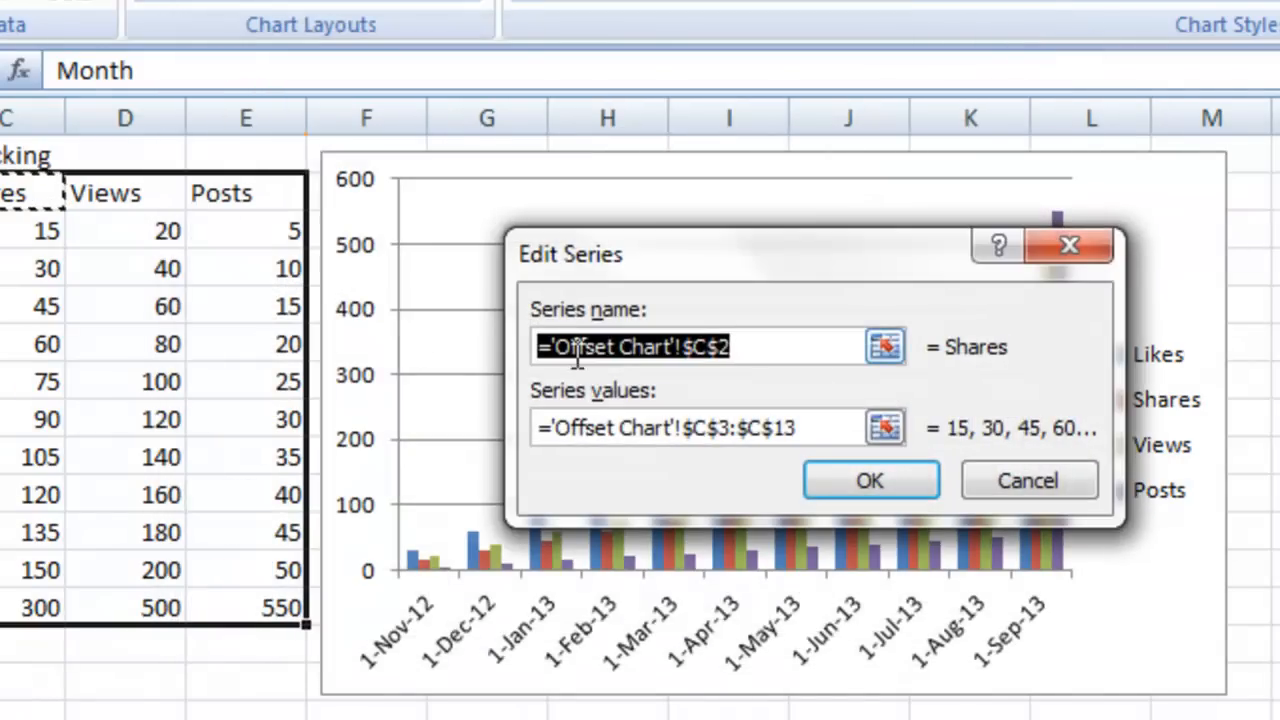
pyautogui.click(685, 420)
pyautogui.moveTo(685, 428); pyautogui.dragTo(855, 434)
pyautogui.write('fa')
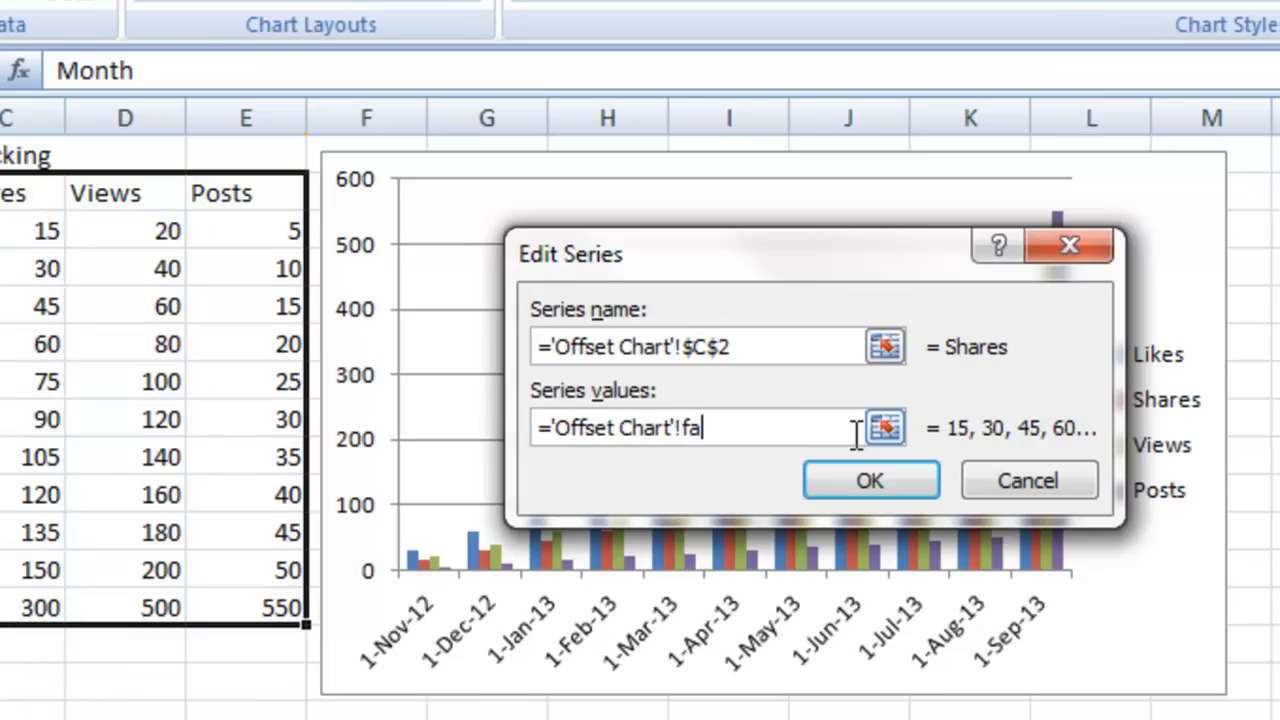
pyautogui.write('cebookshares')
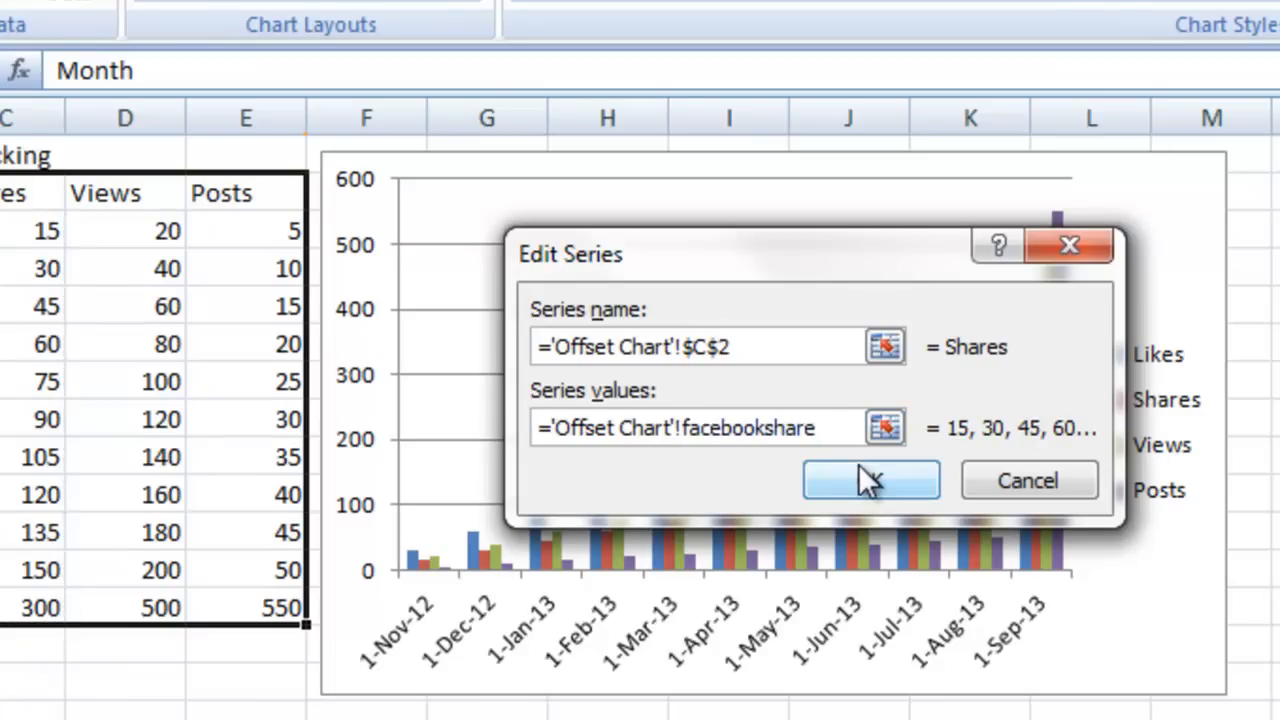
pyautogui.click(862, 472)
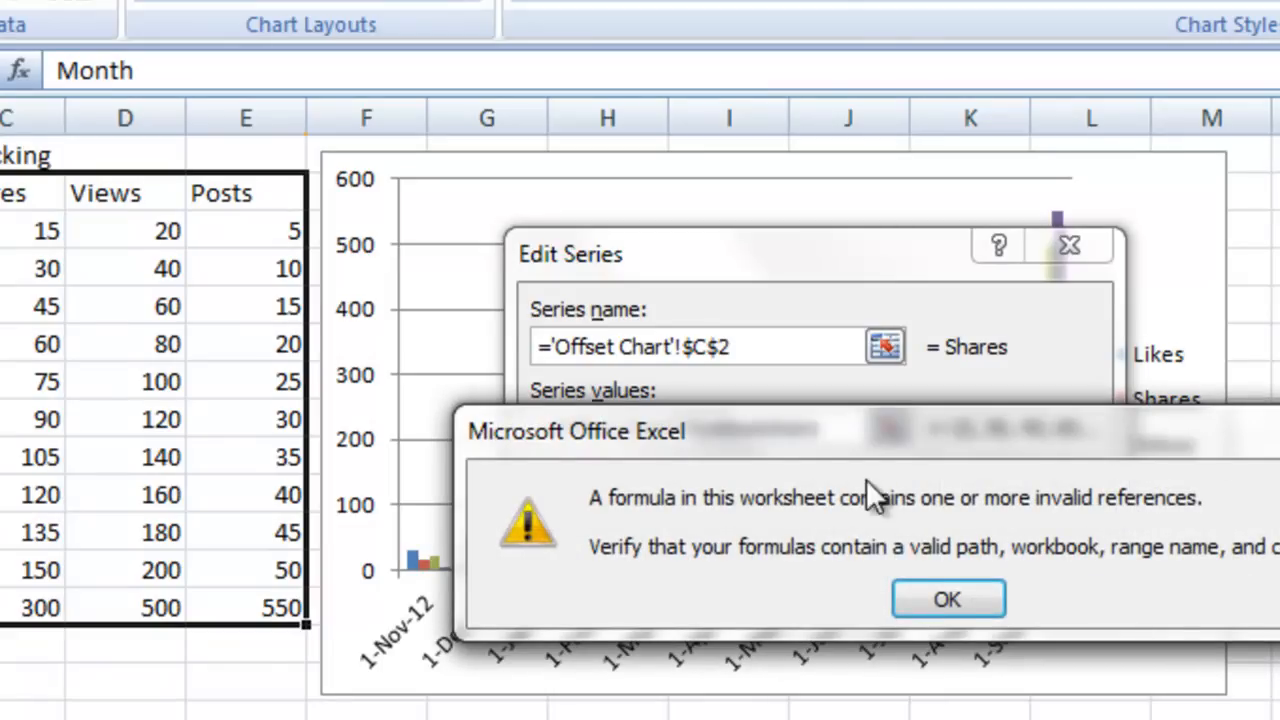
pyautogui.click(934, 598)
pyautogui.click(831, 428)
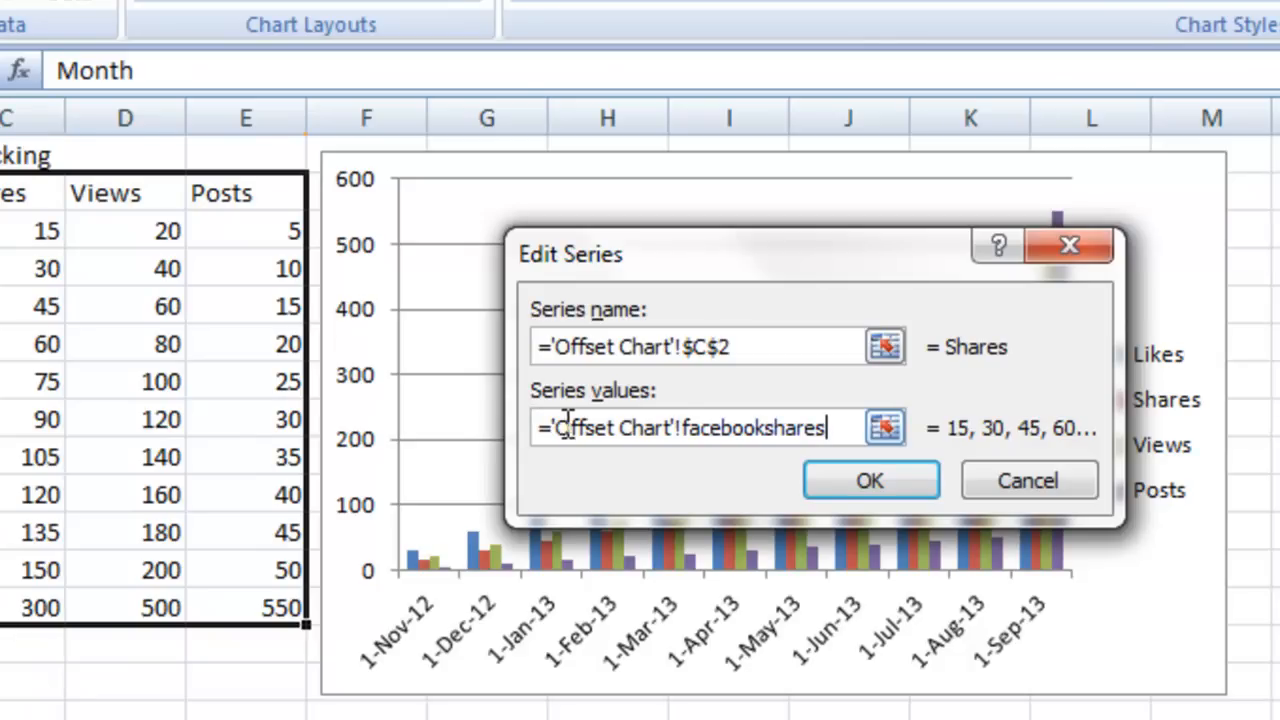
pyautogui.click(811, 481)
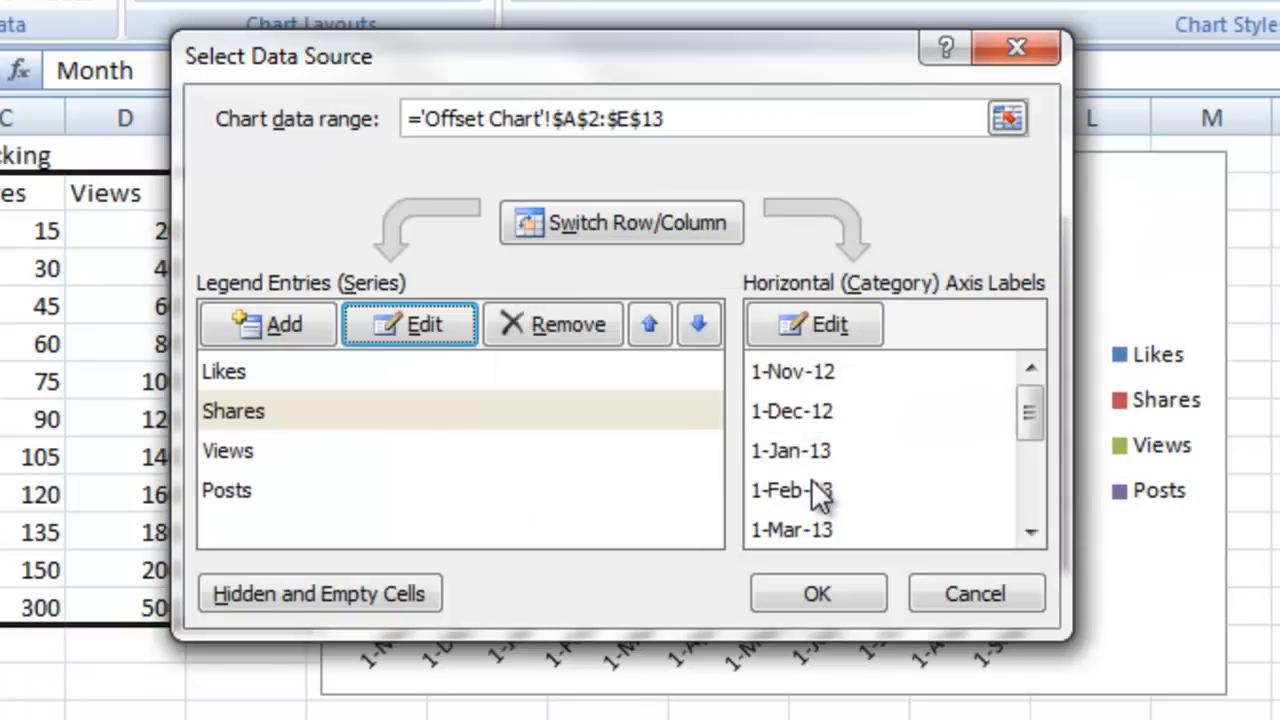
# Set the Views series values to ='Offset Chart'!FacebookViews, picking the name from the list of defined names.
pyautogui.click(432, 458)
pyautogui.click(445, 331)
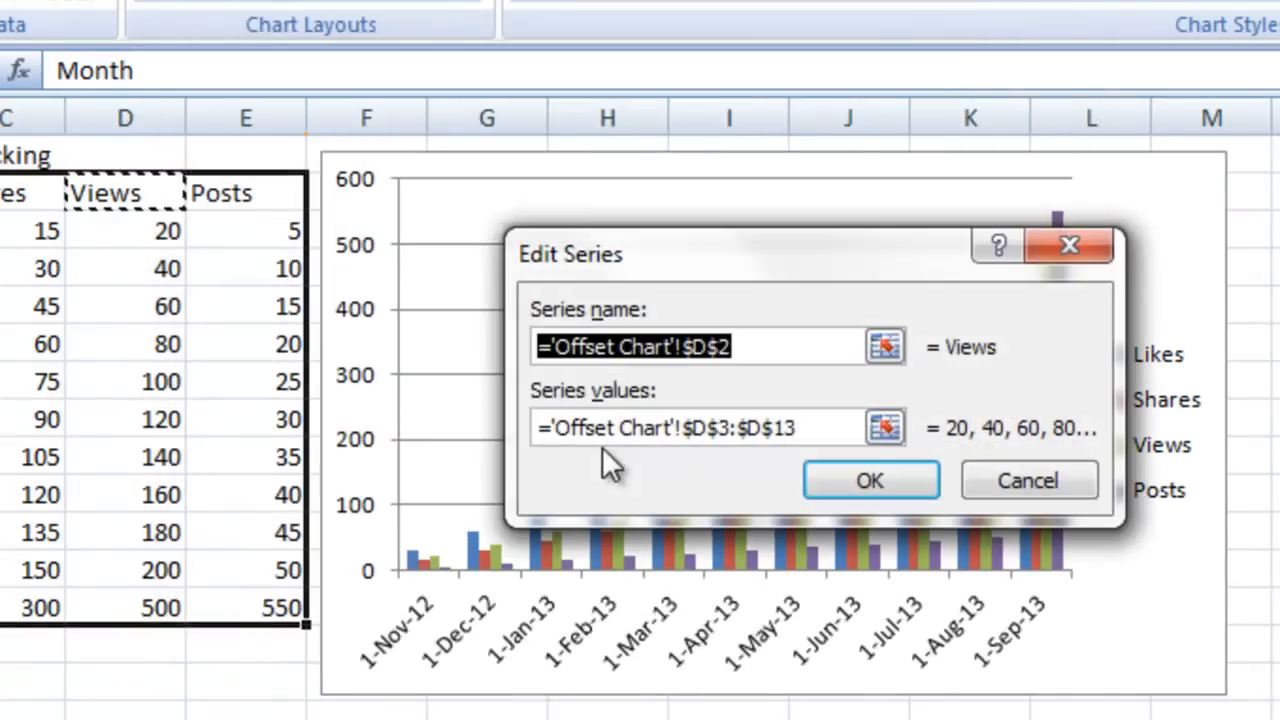
pyautogui.click(681, 428)
pyautogui.moveTo(681, 428)
pyautogui.mouseDown()
pyautogui.moveTo(814, 425)
pyautogui.moveTo(684, 426)
pyautogui.mouseUp()
pyautogui.click(818, 422)
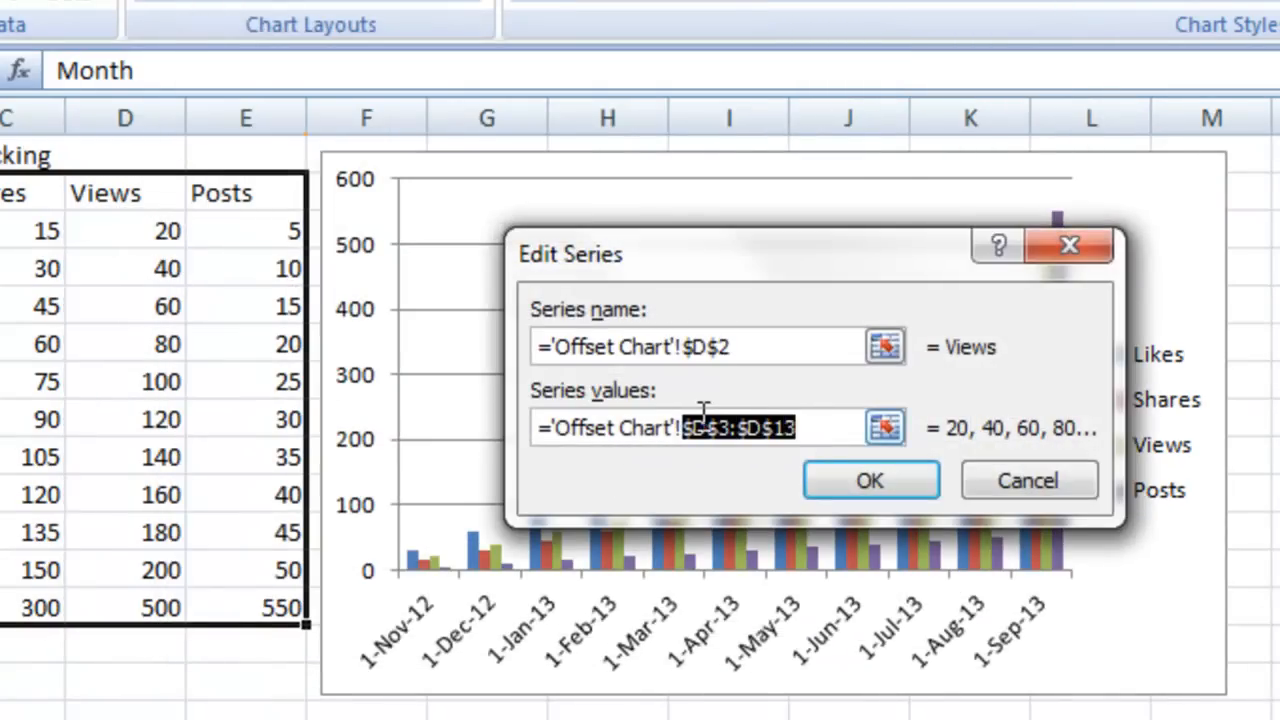
pyautogui.press('F3')
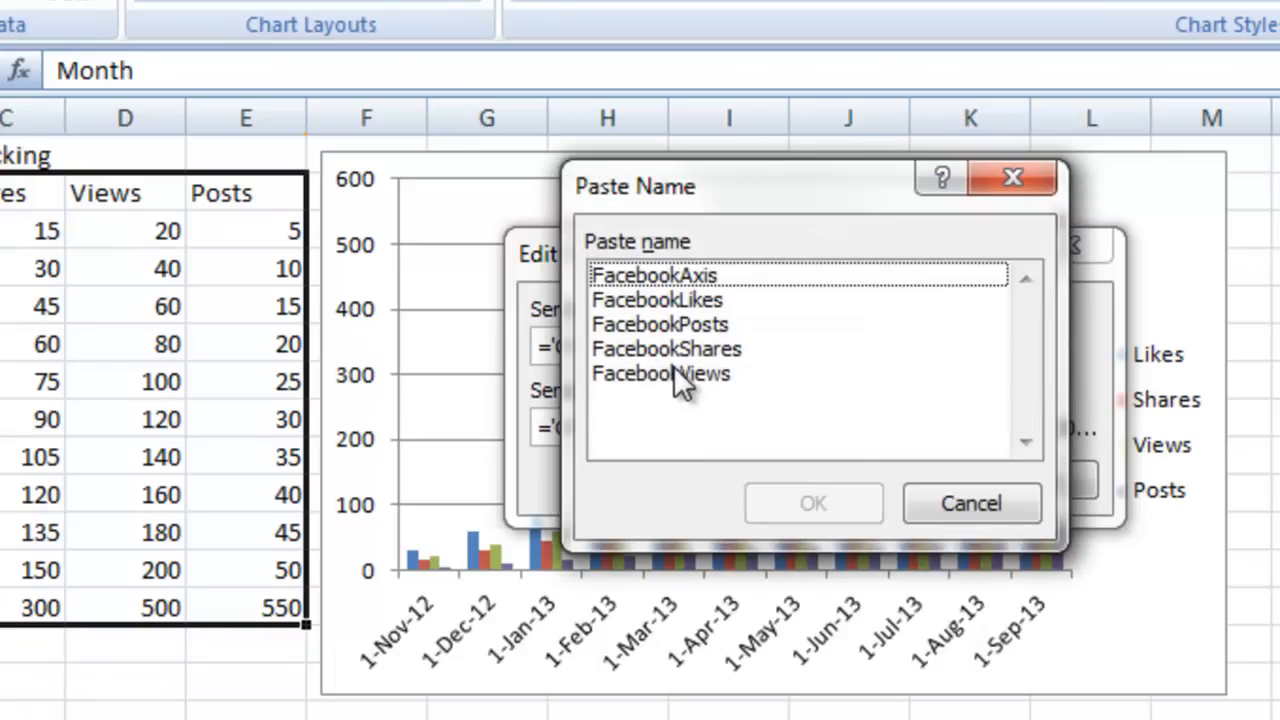
pyautogui.doubleClick(677, 377)
pyautogui.click(807, 472)
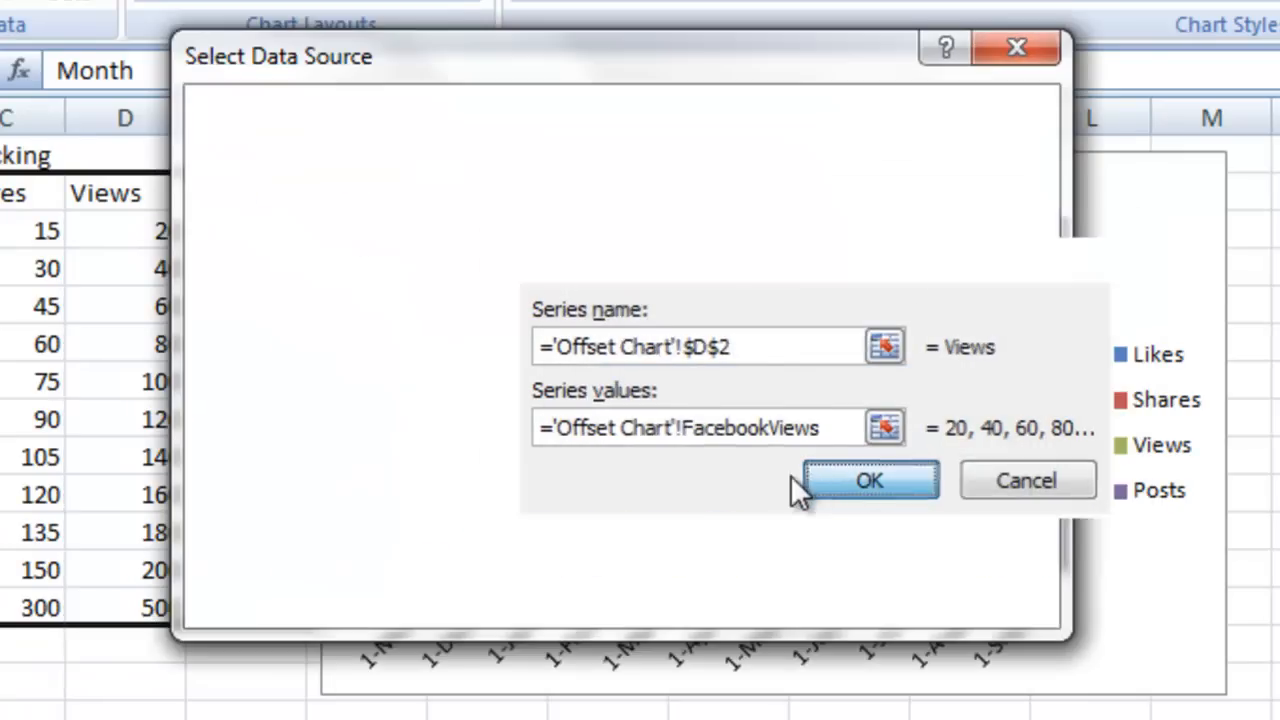
# Set the Posts series values to ='Offset Chart'!facebookposts and apply the chart's data source changes.
pyautogui.click(530, 478)
pyautogui.click(474, 335)
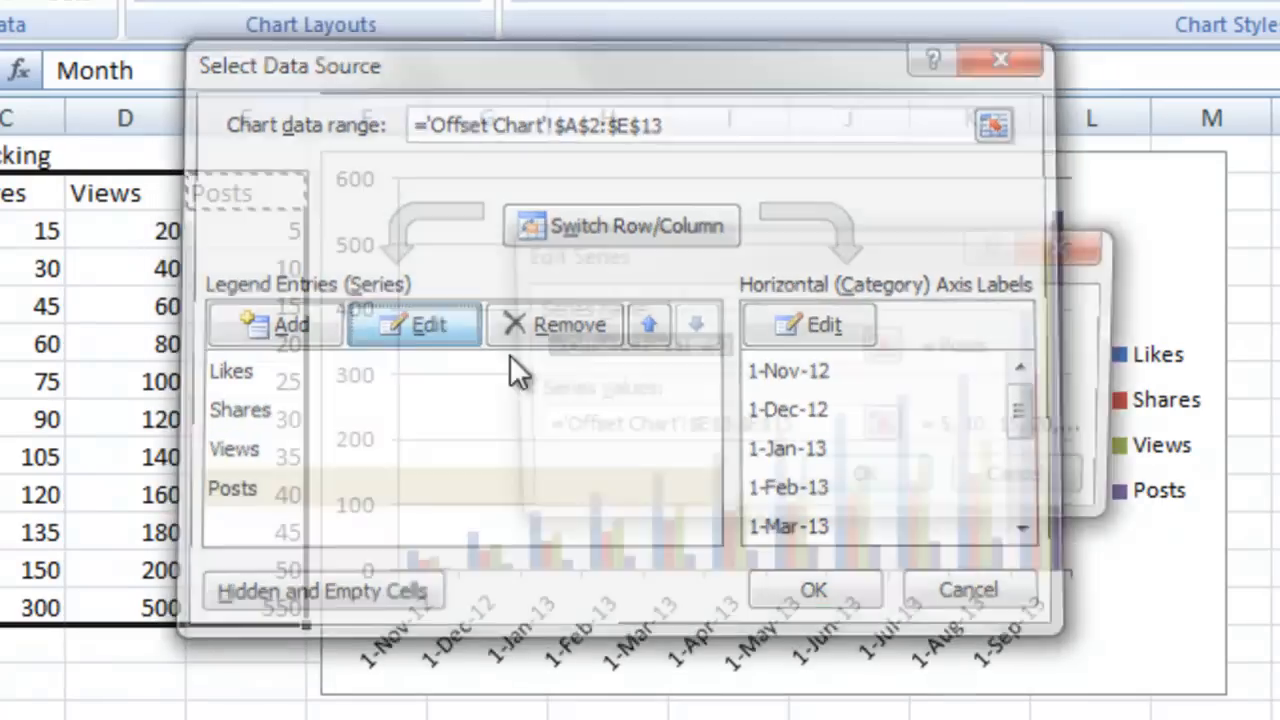
pyautogui.moveTo(684, 428); pyautogui.dragTo(943, 424)
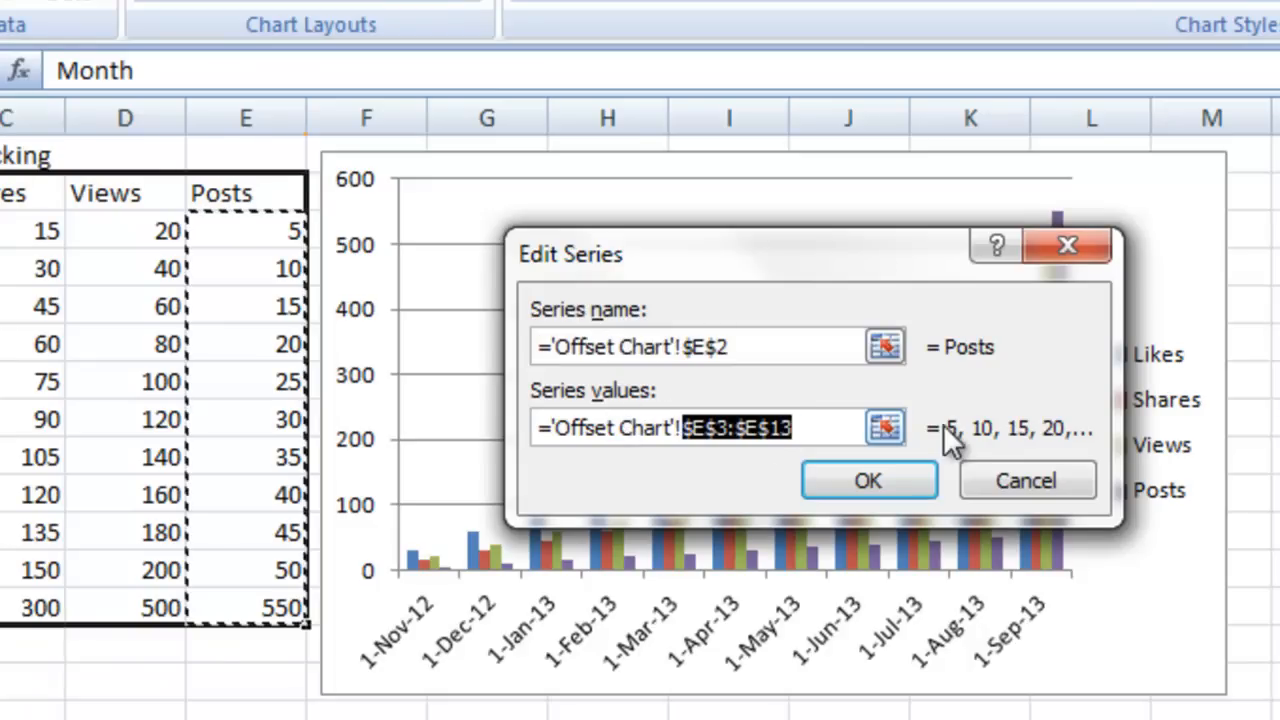
pyautogui.press('Delete')
pyautogui.write('facebookposts')
pyautogui.click(895, 475)
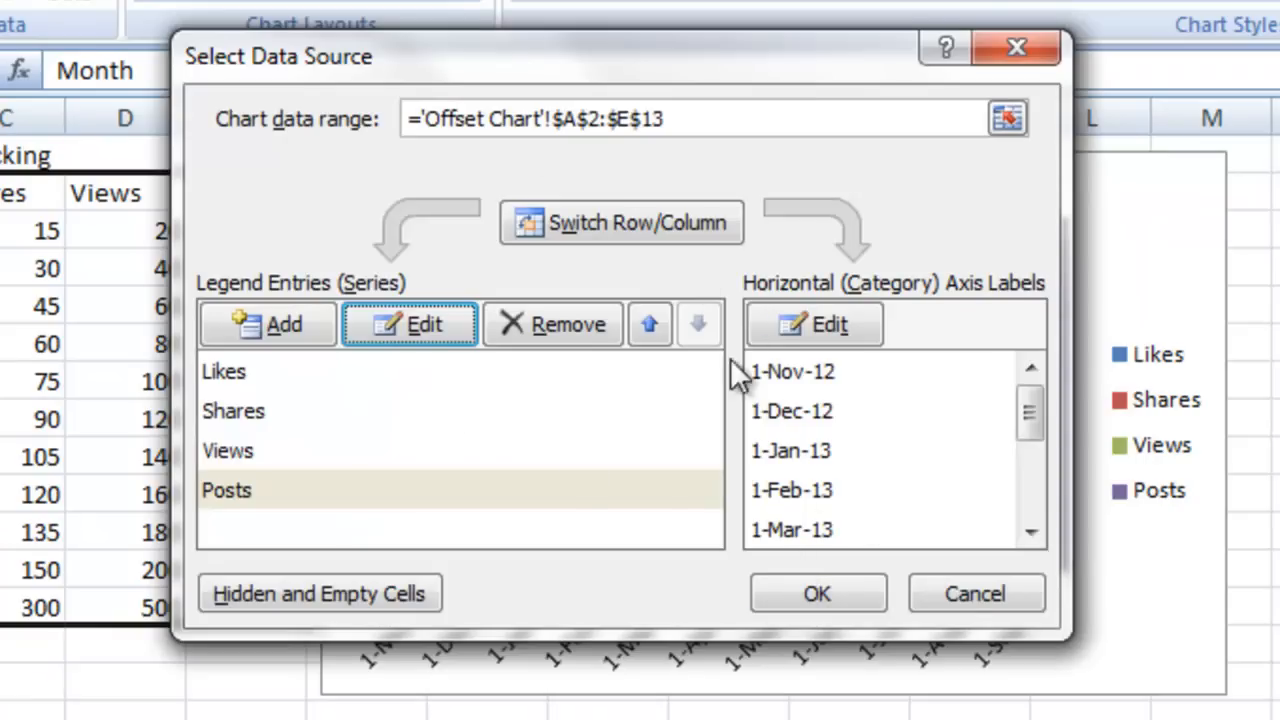
pyautogui.click(804, 578)
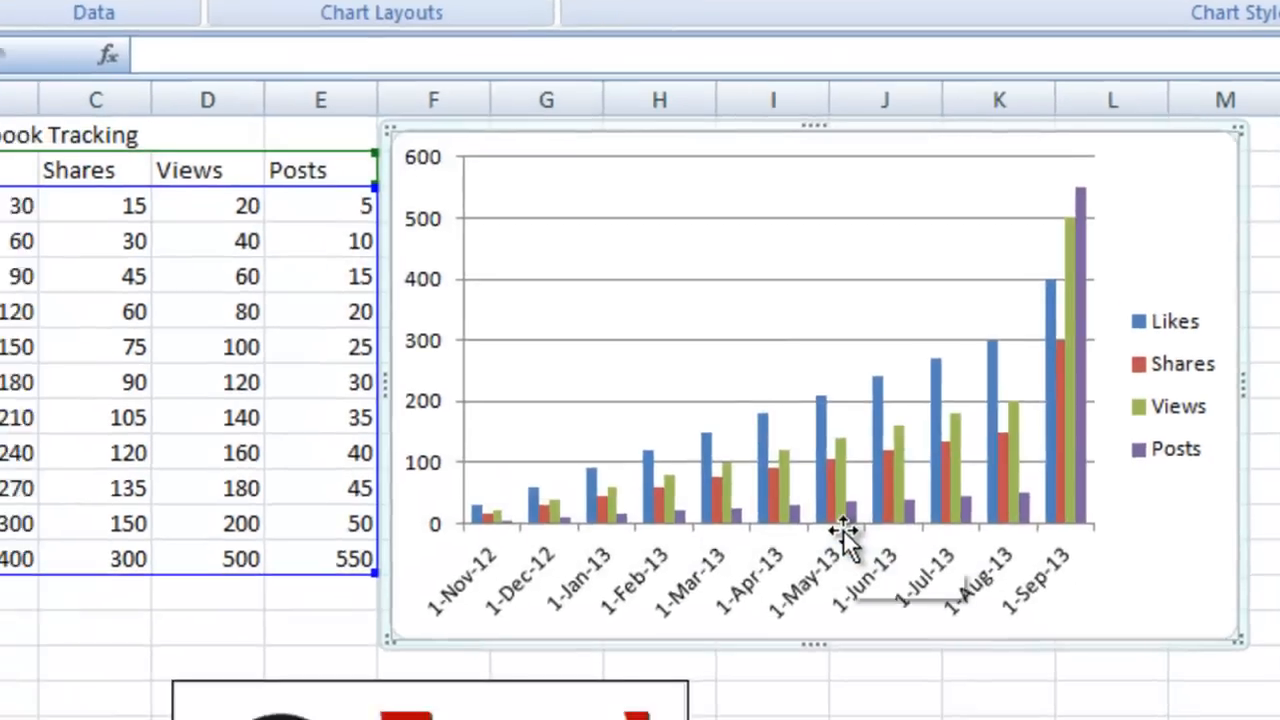
# Change the Likes, Shares, Views and Posts values for 1-Sep-13 in row 13 to 44 each.
pyautogui.click(229, 447)
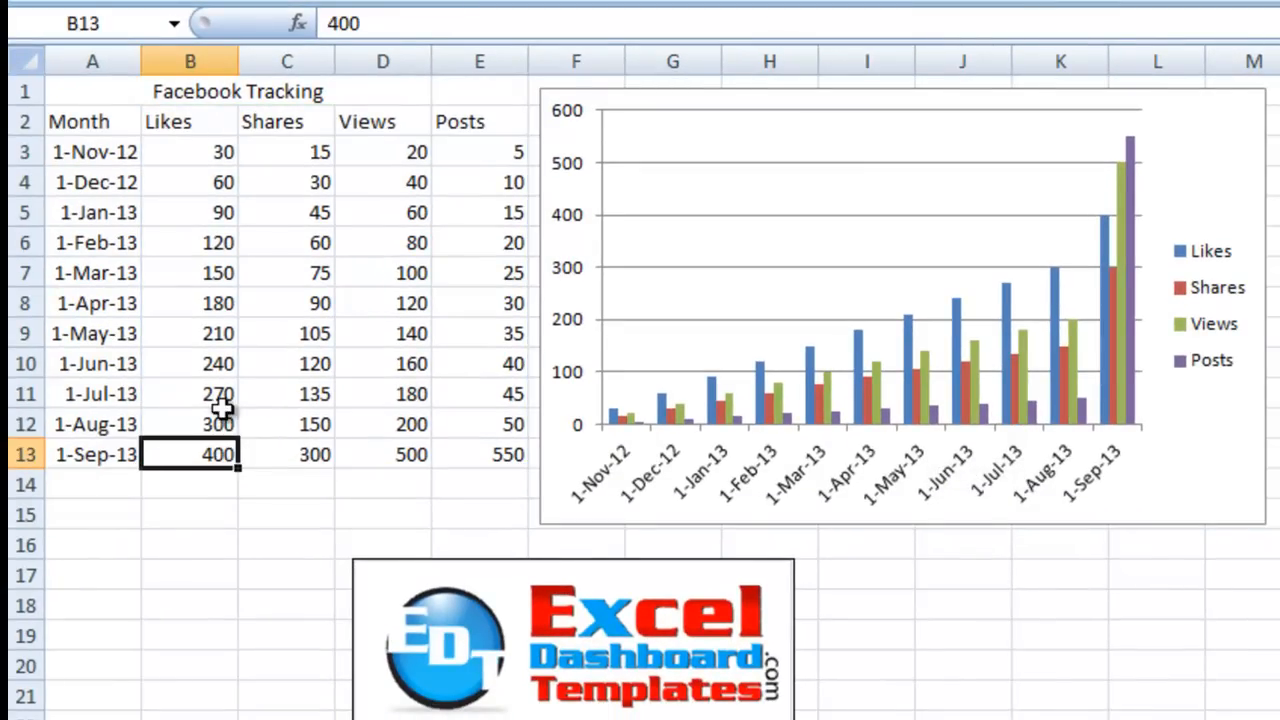
pyautogui.write('44')
pyautogui.press('Tab')
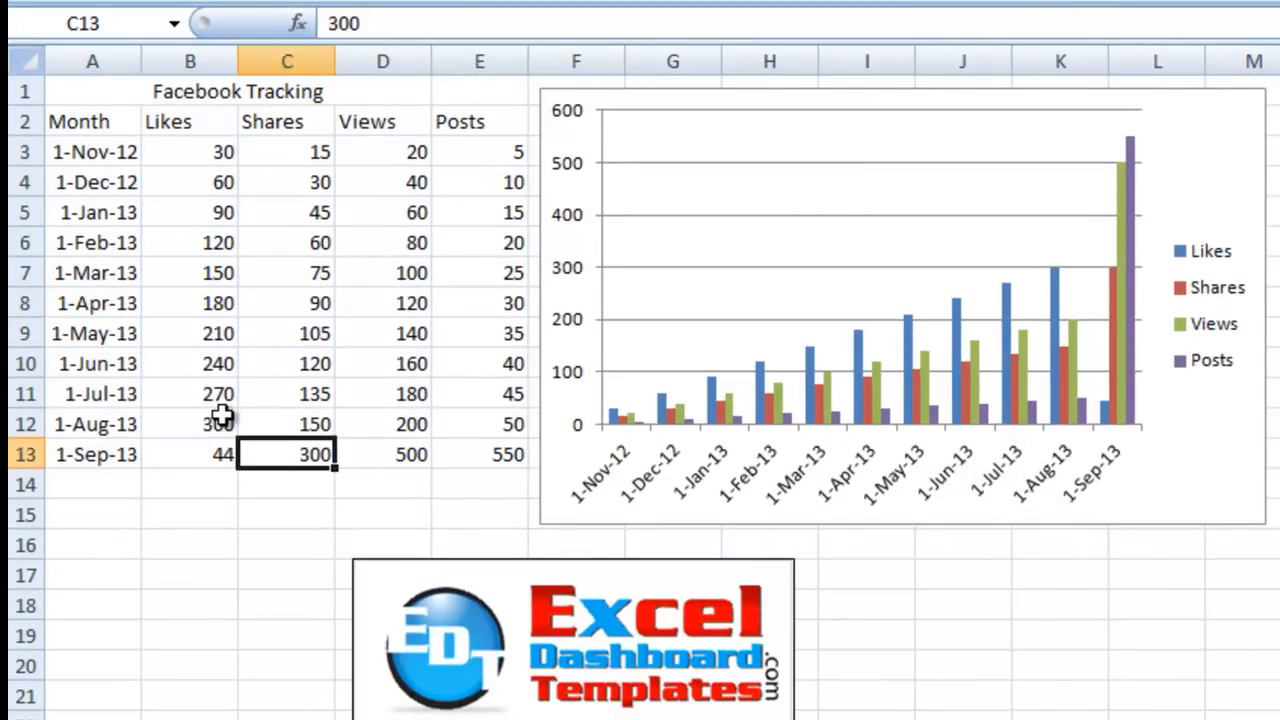
pyautogui.write('44')
pyautogui.press('Tab')
pyautogui.write('44')
pyautogui.press('Tab')
pyautogui.write('44')
pyautogui.hotkey('ctrl', 'Return')
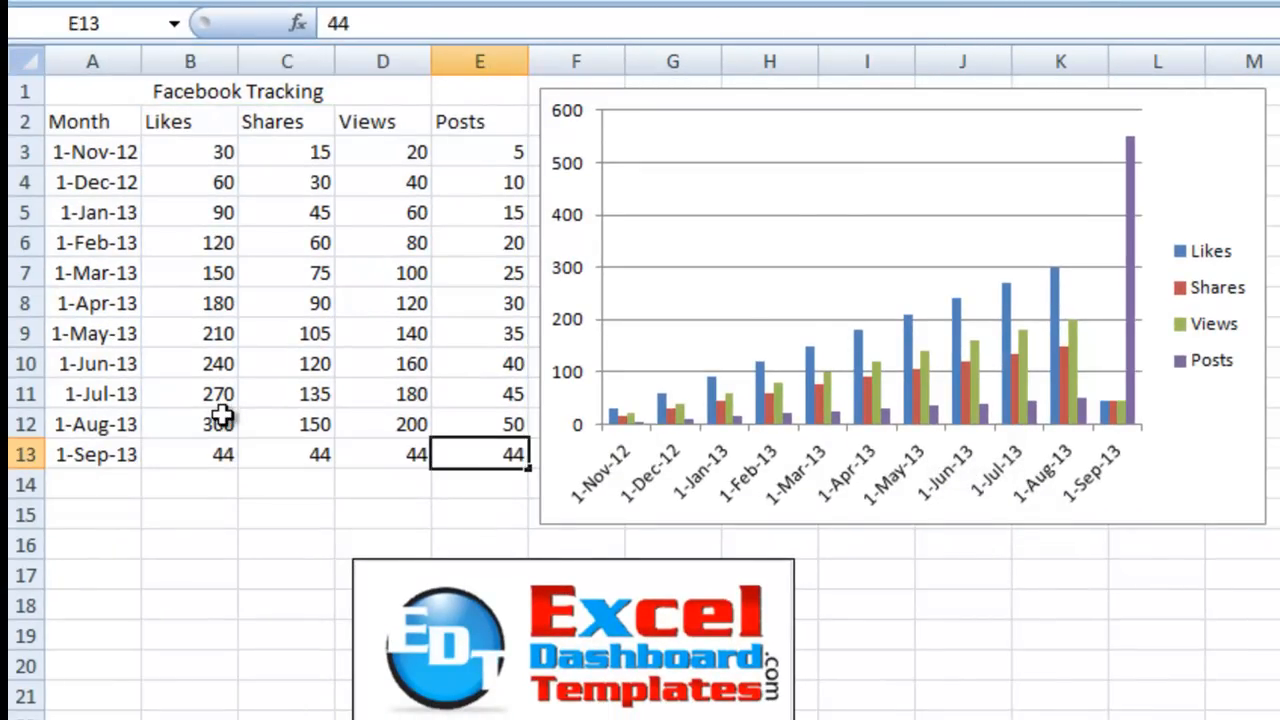
# Start a new month in row 14 with the date 10/1/13 and 550 Likes.
pyautogui.press('Down')
pyautogui.press('Left')
pyautogui.press('Left')
pyautogui.press('Left')
pyautogui.press('Left')
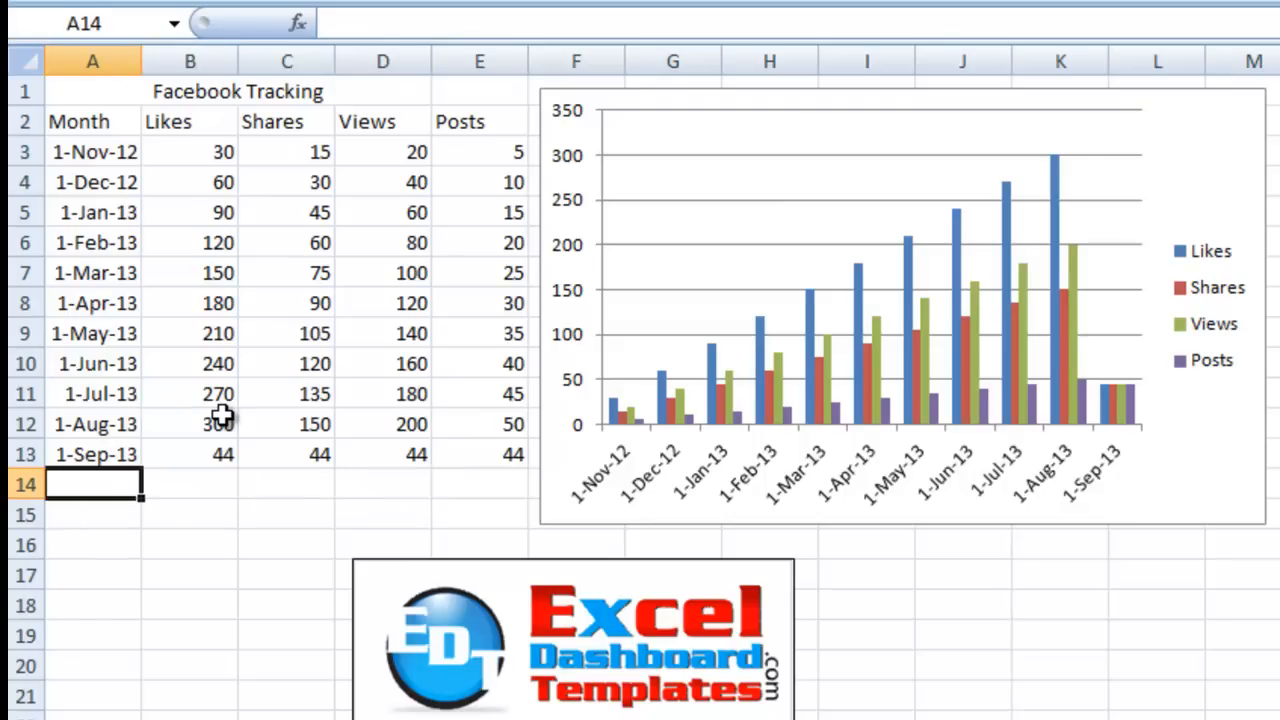
pyautogui.write('10/1/13')
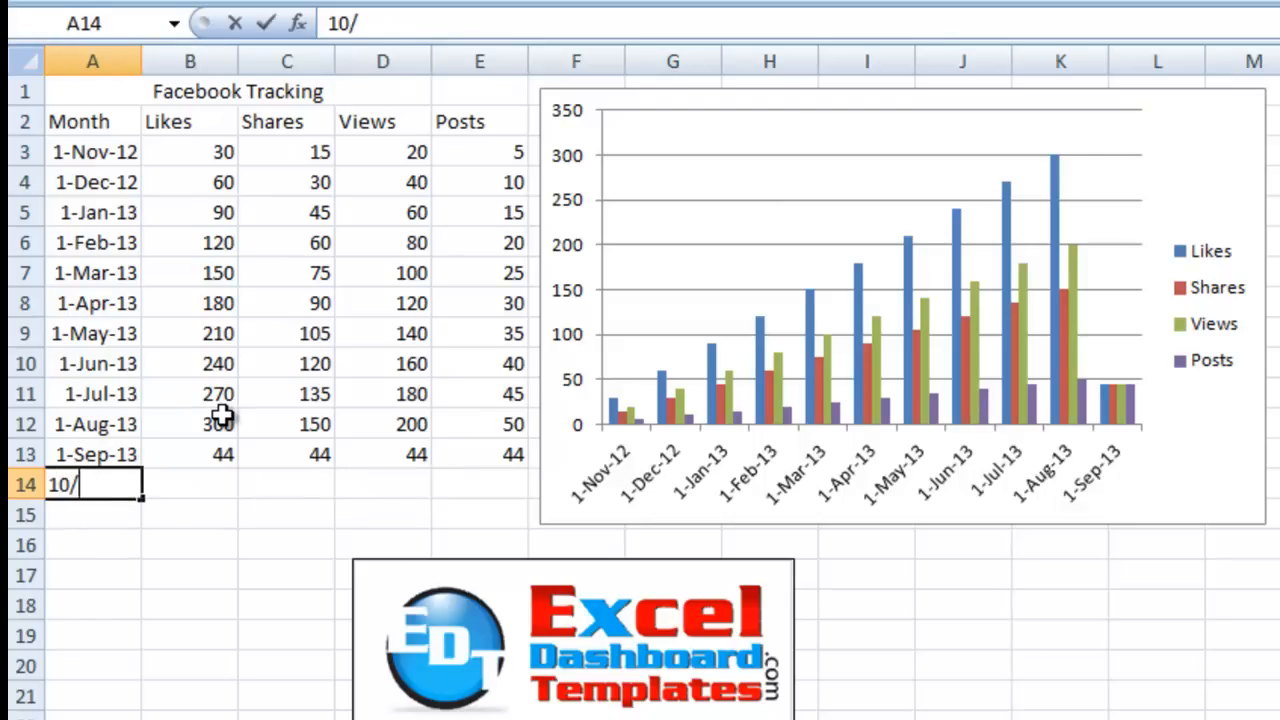
pyautogui.press('Tab')
pyautogui.write('55')
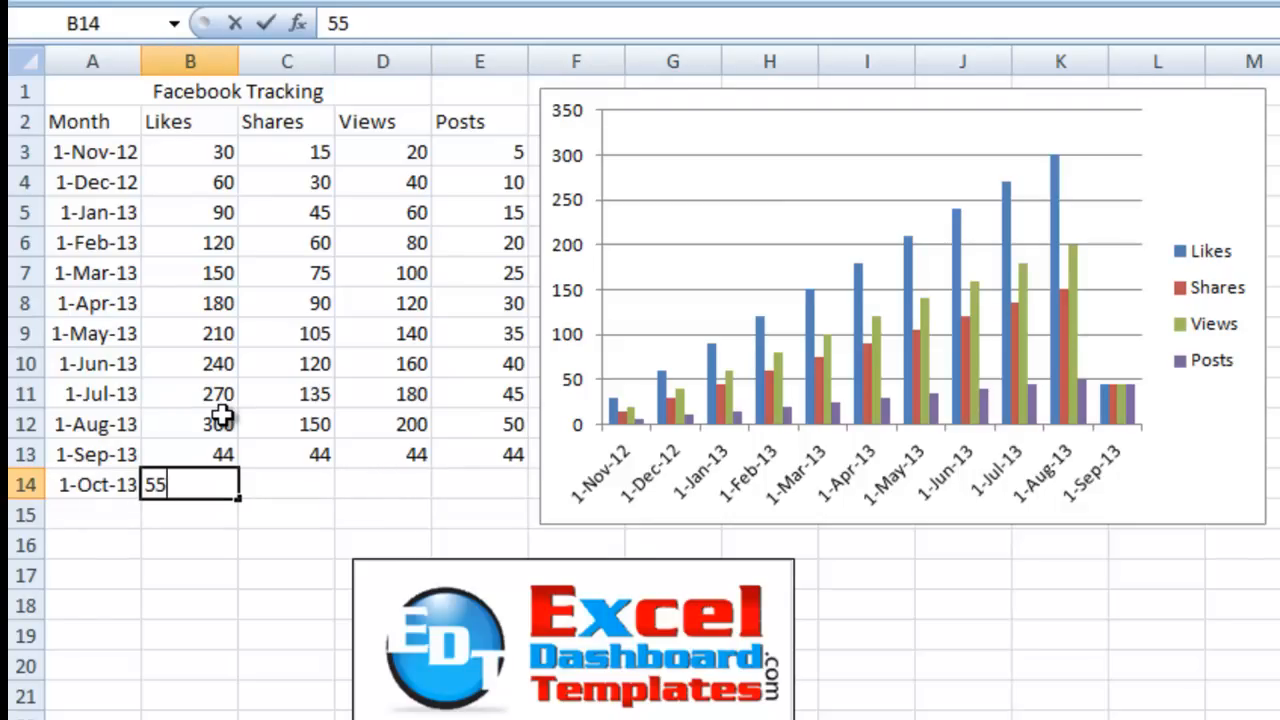
pyautogui.write('0')
pyautogui.press('Tab')
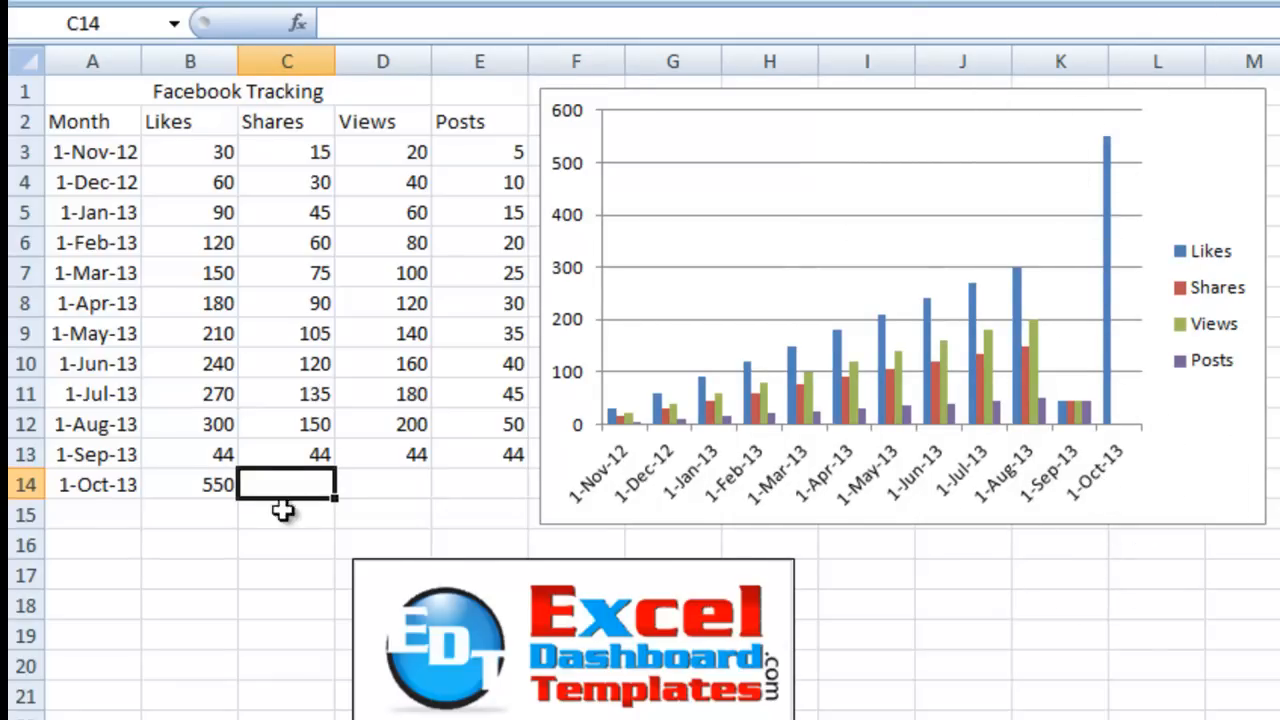
# Complete the October row with 600 Shares, 700 Views and 800 Posts.
pyautogui.write('600')
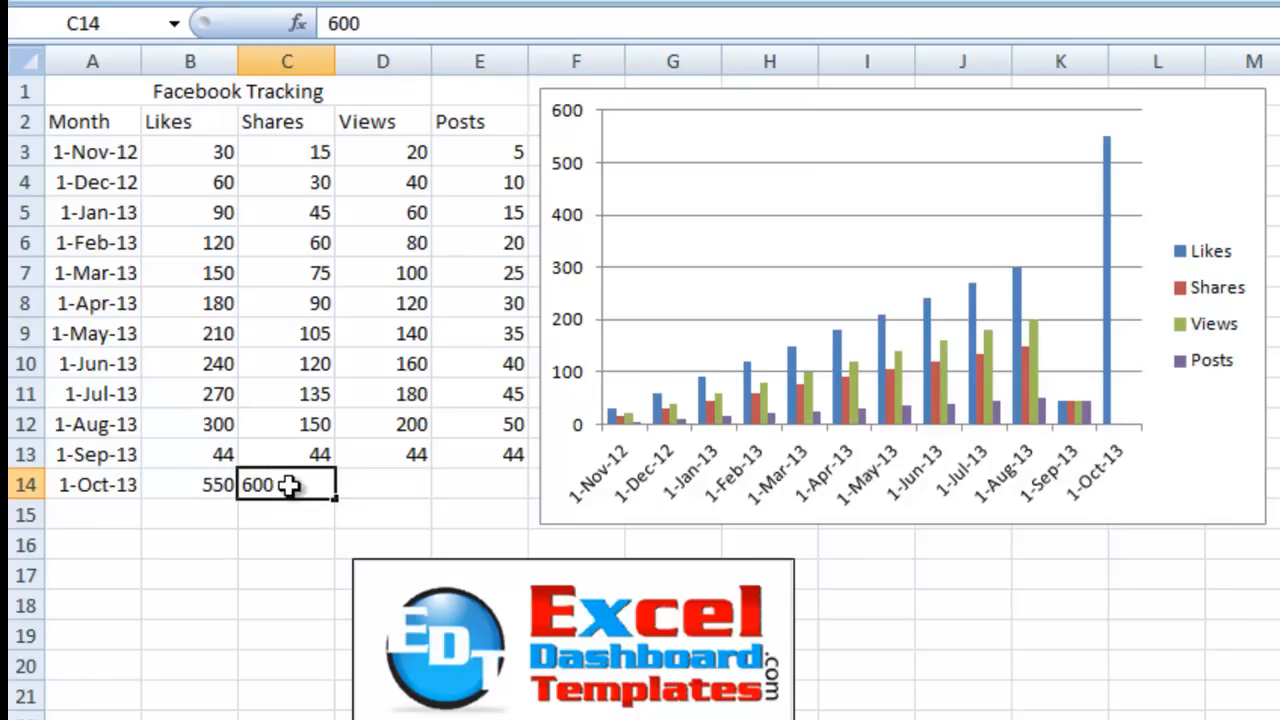
pyautogui.press('Tab')
pyautogui.write('700')
pyautogui.press('Tab')
pyautogui.write('800')
pyautogui.press('Tab')
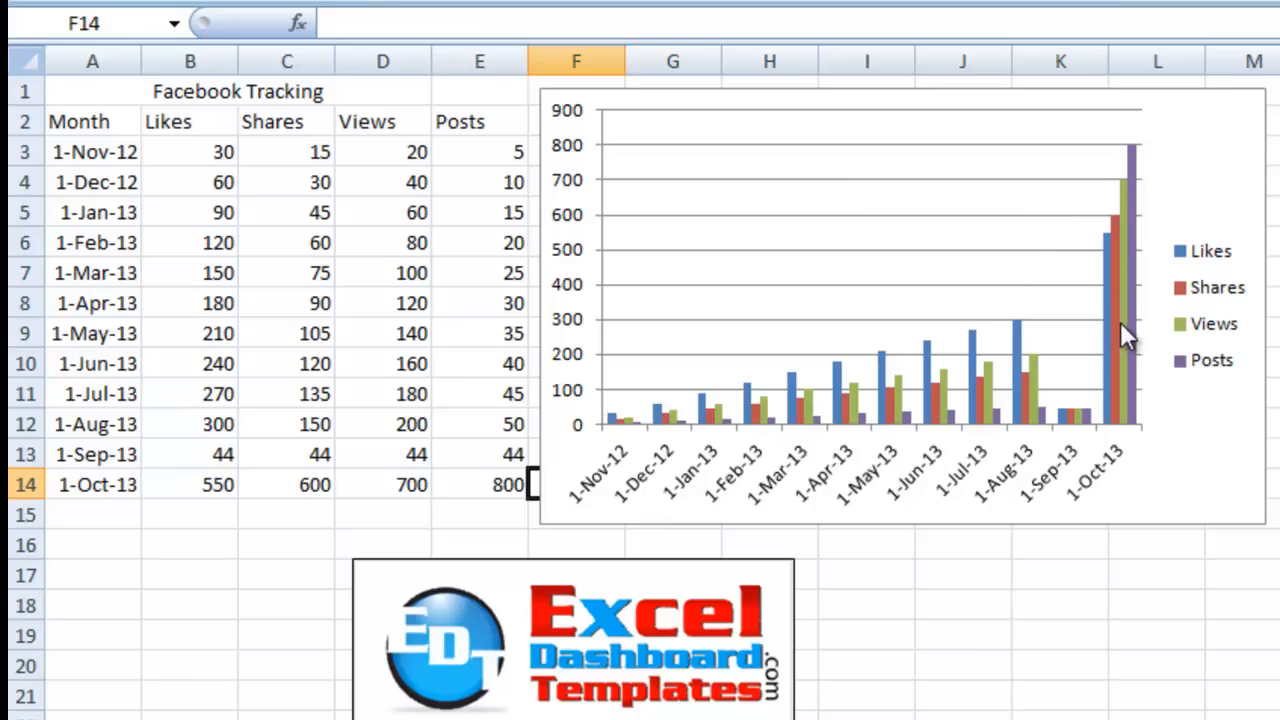
# Enter 500 Likes in B15, and add the month date 11/1 in A15.
pyautogui.click(193, 521)
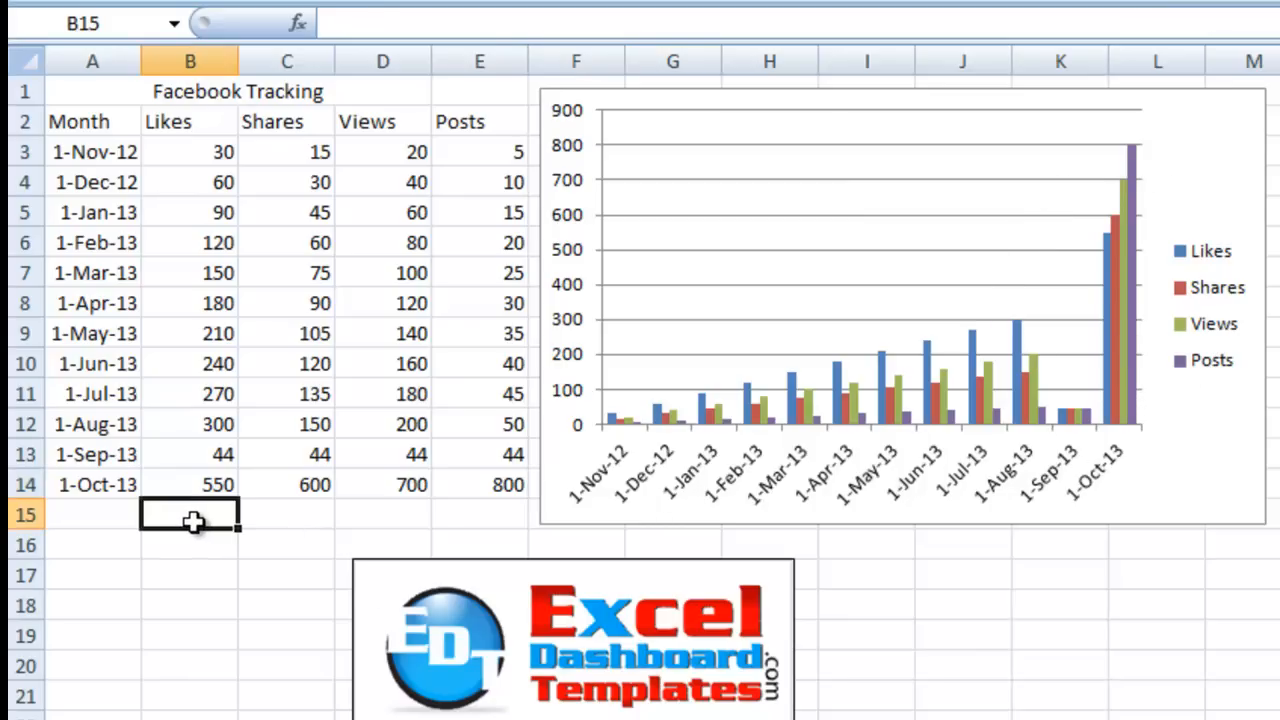
pyautogui.write('500')
pyautogui.press('Return')
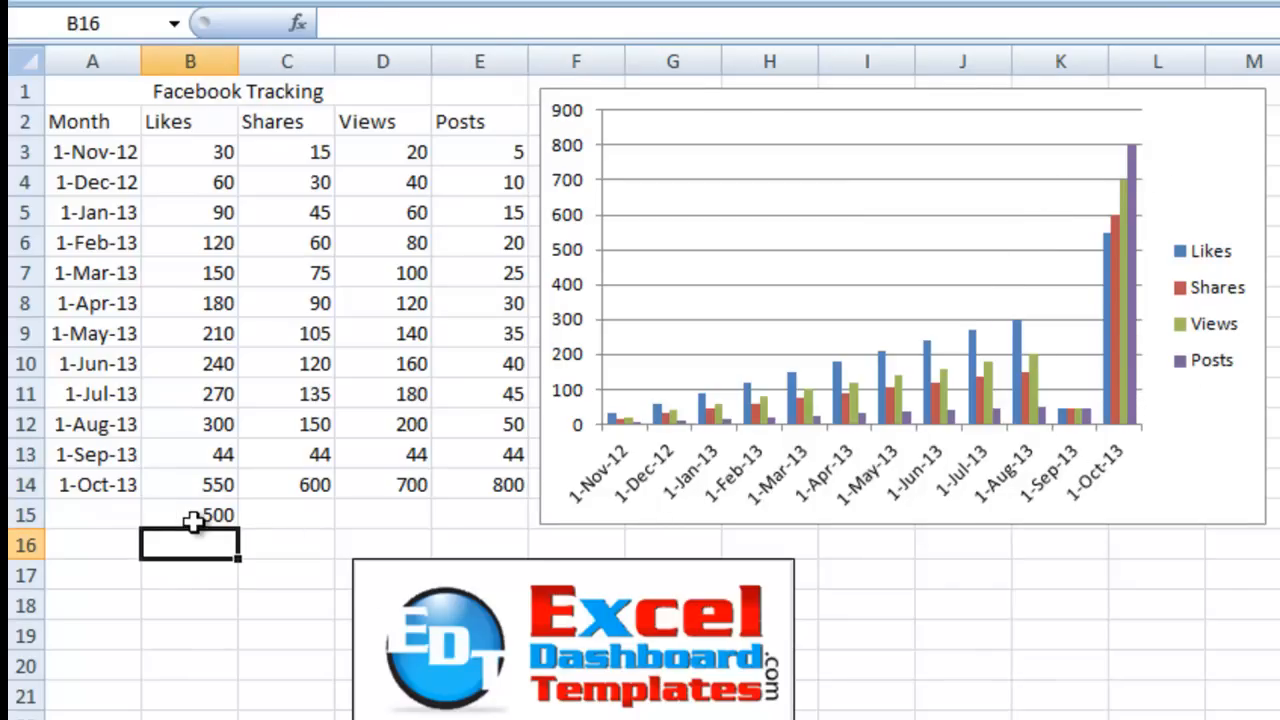
pyautogui.click(95, 511)
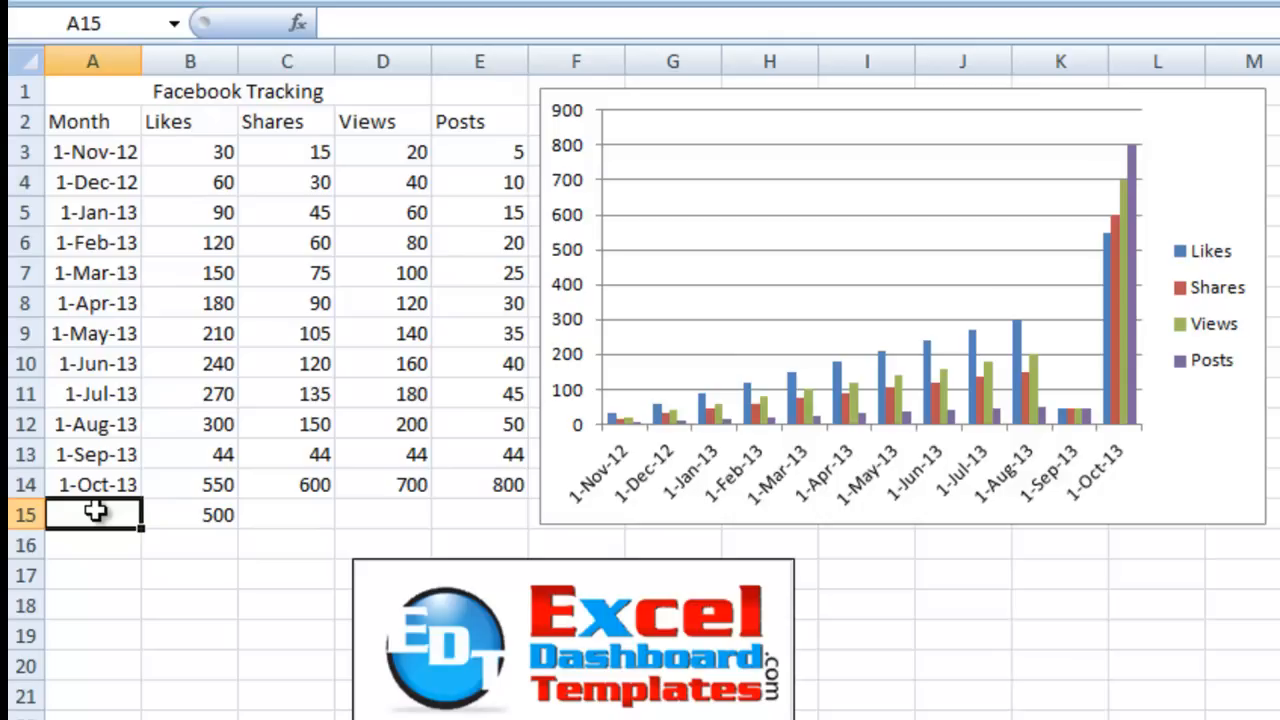
pyautogui.write('11/1')
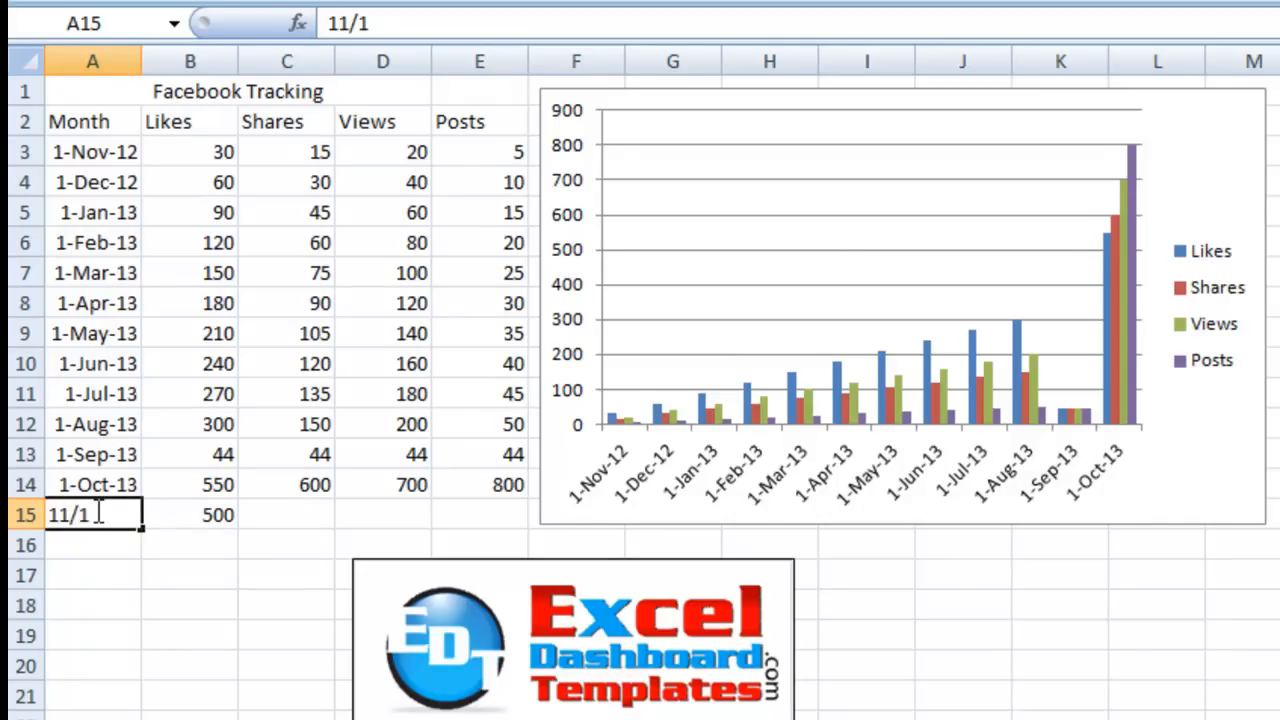
pyautogui.press('Tab')
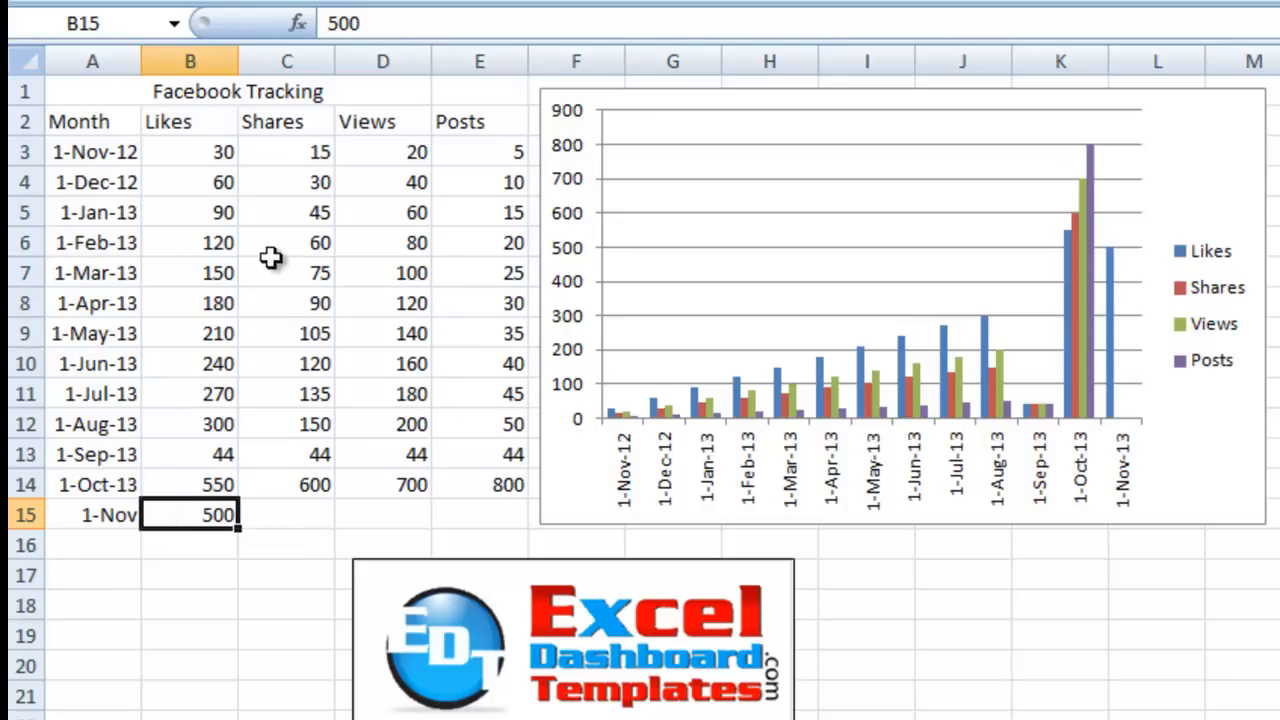
# Highlight the month cells A3:A15 and the Likes column from B3 down to compare them with the chart.
pyautogui.click(108, 152)
pyautogui.moveTo(108, 152); pyautogui.dragTo(100, 512)
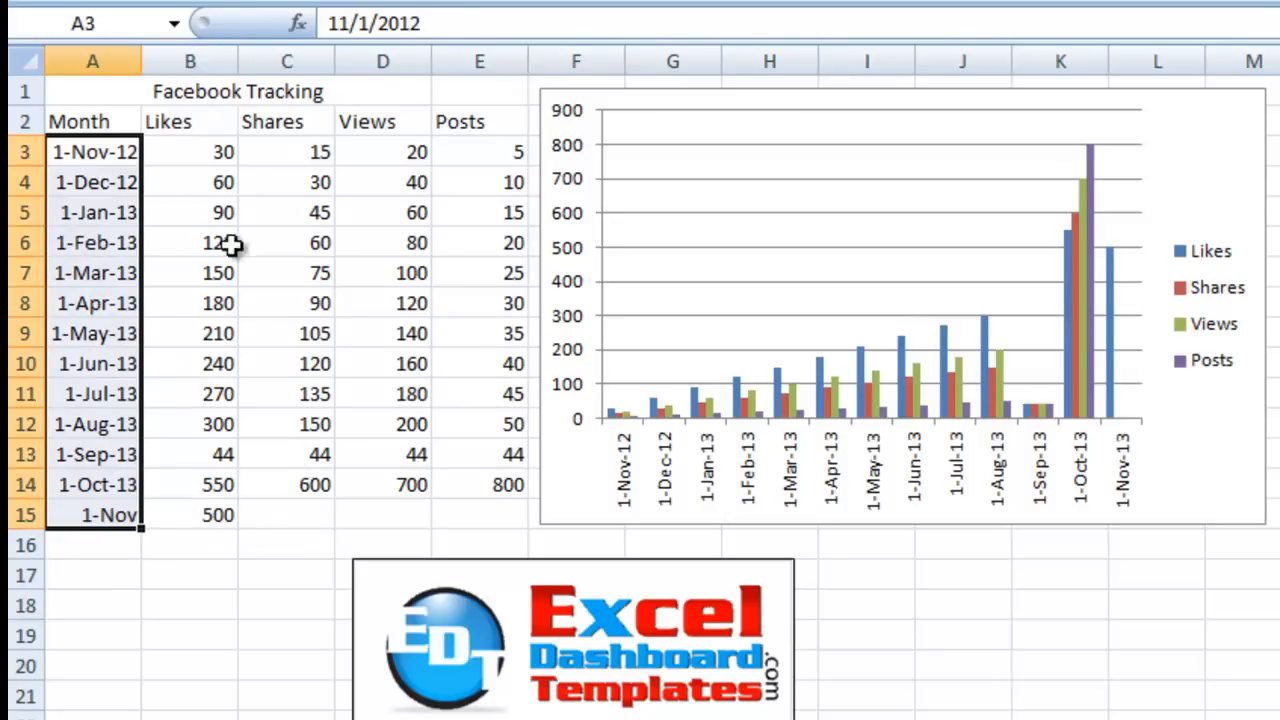
pyautogui.moveTo(214, 150); pyautogui.dragTo(210, 522)
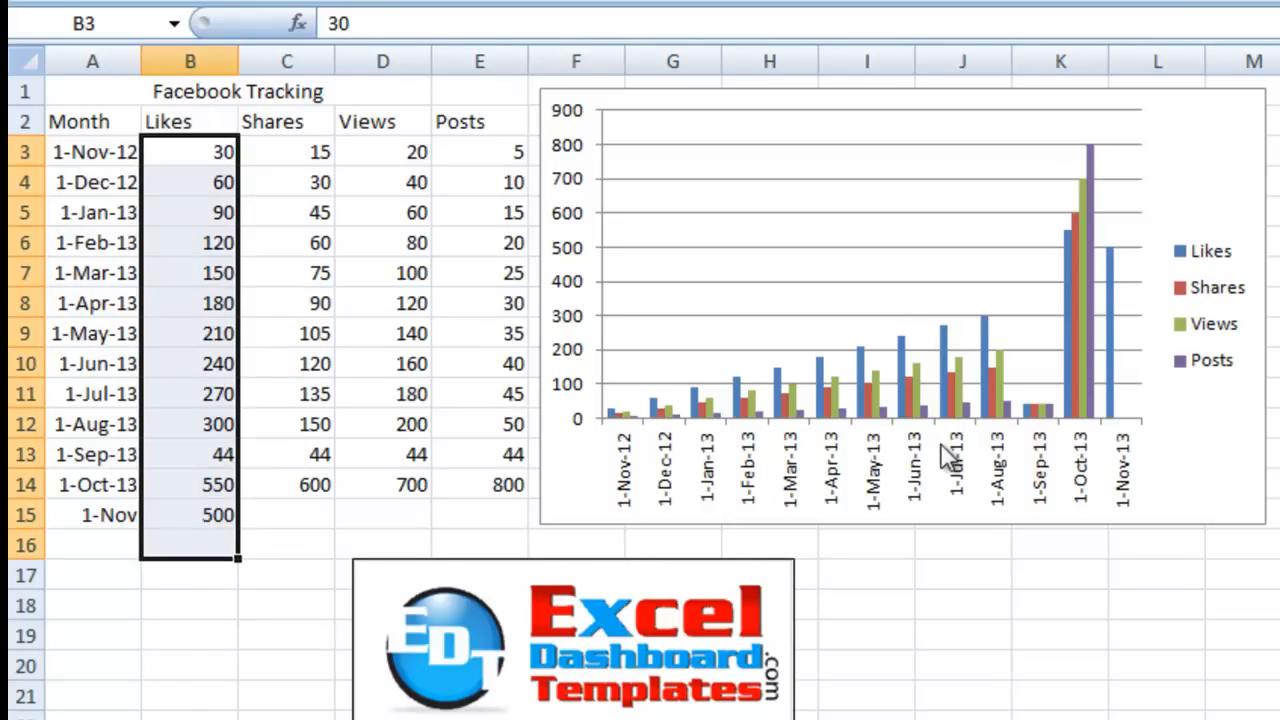
# Complete the November row 15 with 550 Shares, 660 Views and 33 Posts.
pyautogui.click(515, 334)
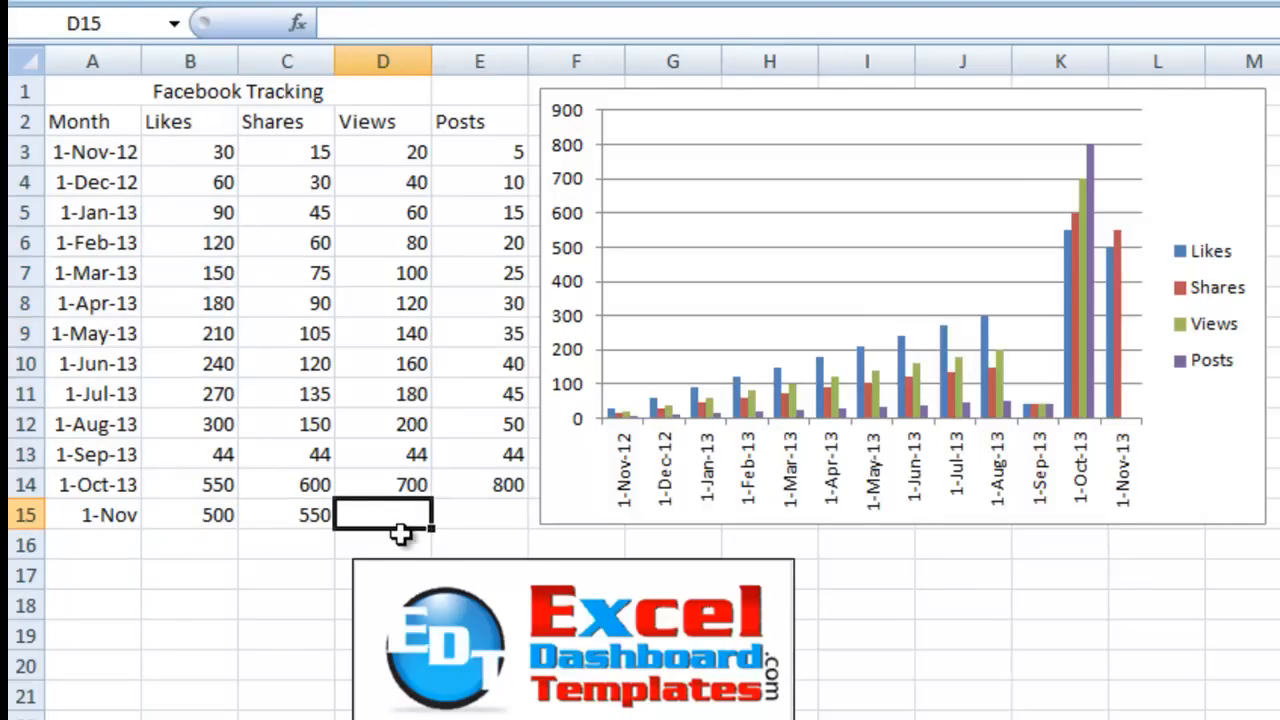
pyautogui.write('660')
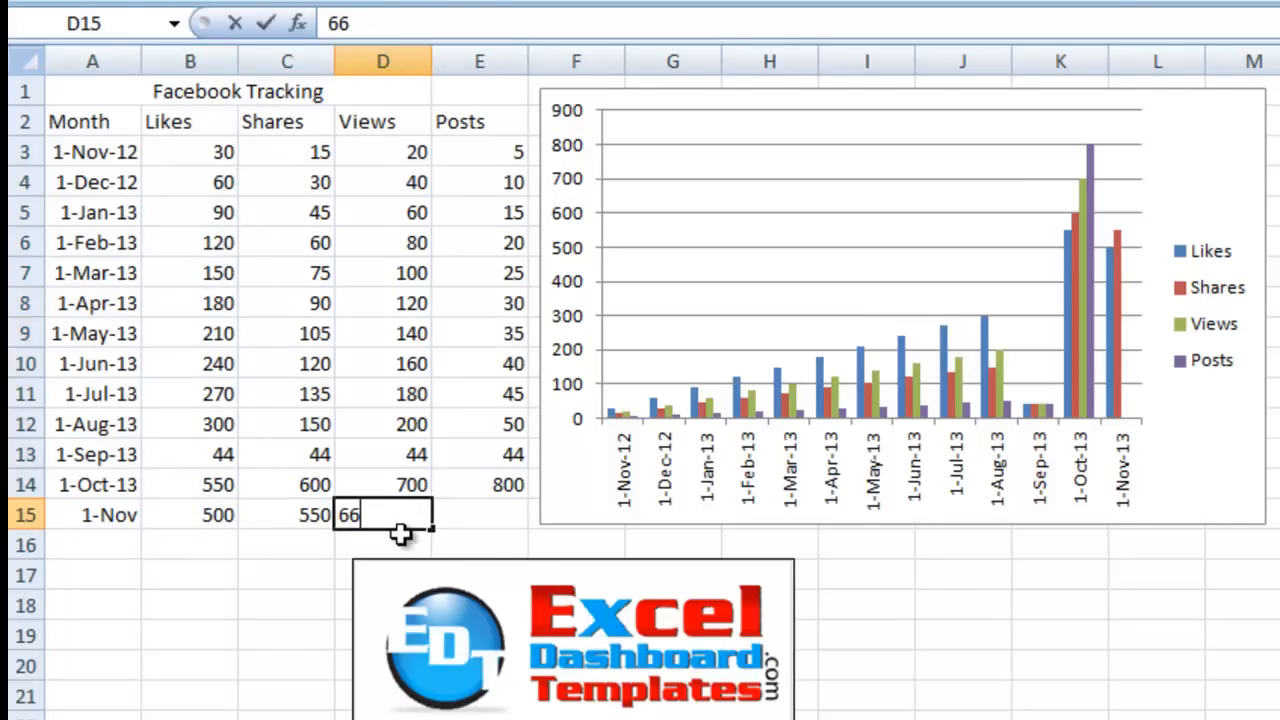
pyautogui.click(491, 515)
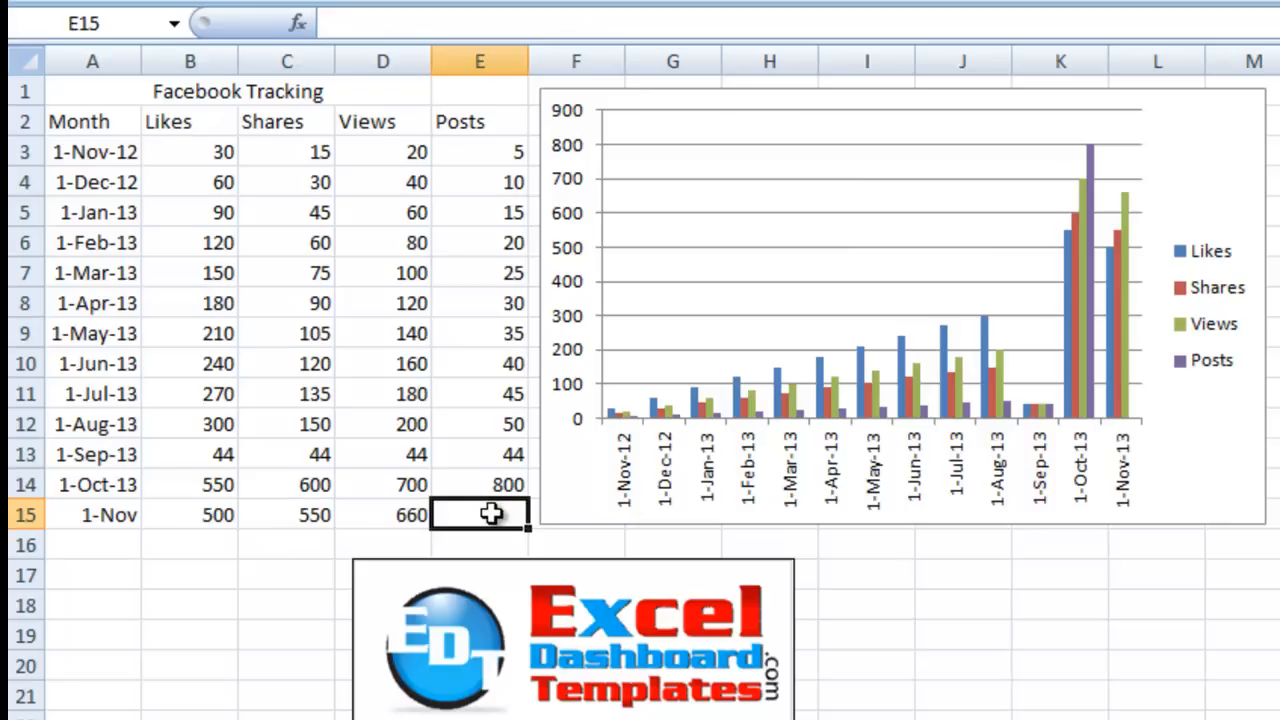
pyautogui.write('33')
pyautogui.click(436, 508)
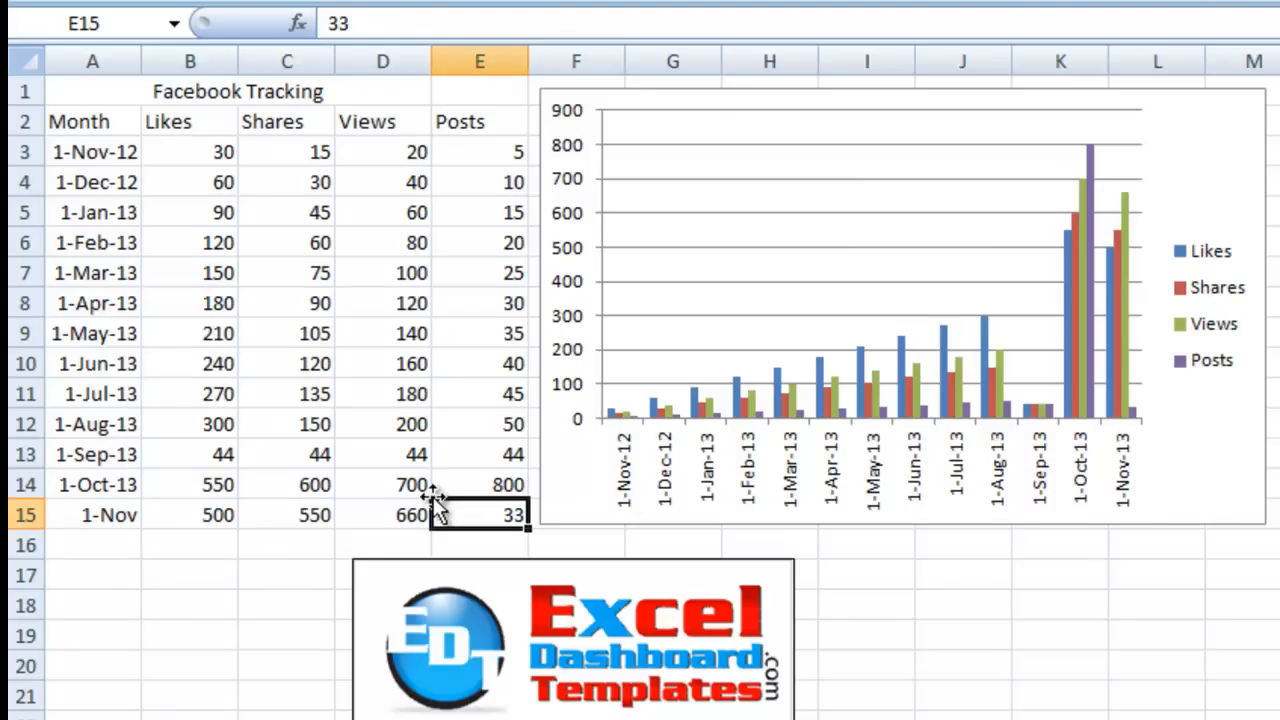